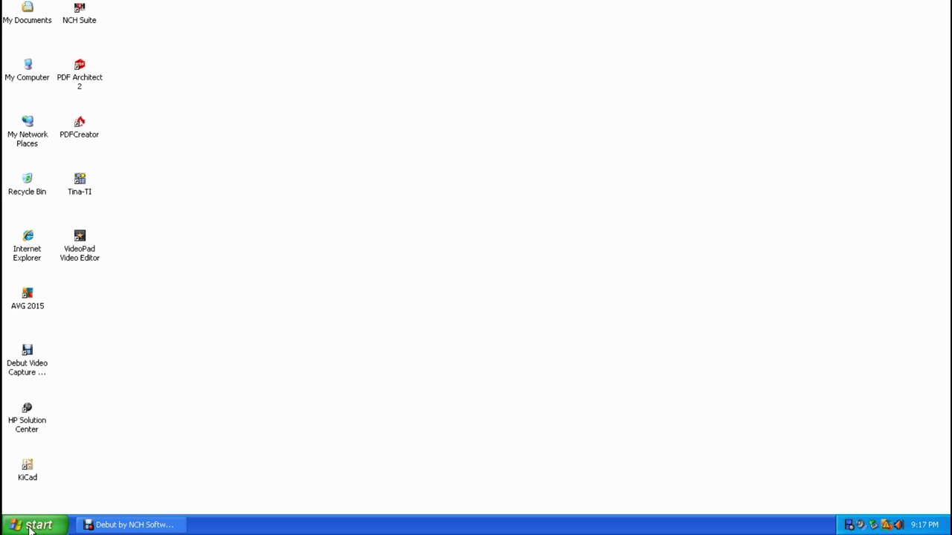
Step: Launch Microsoft Office Excel 2007 from the Start menu and start typing 'Check' in cell A1
left_click(29, 530)
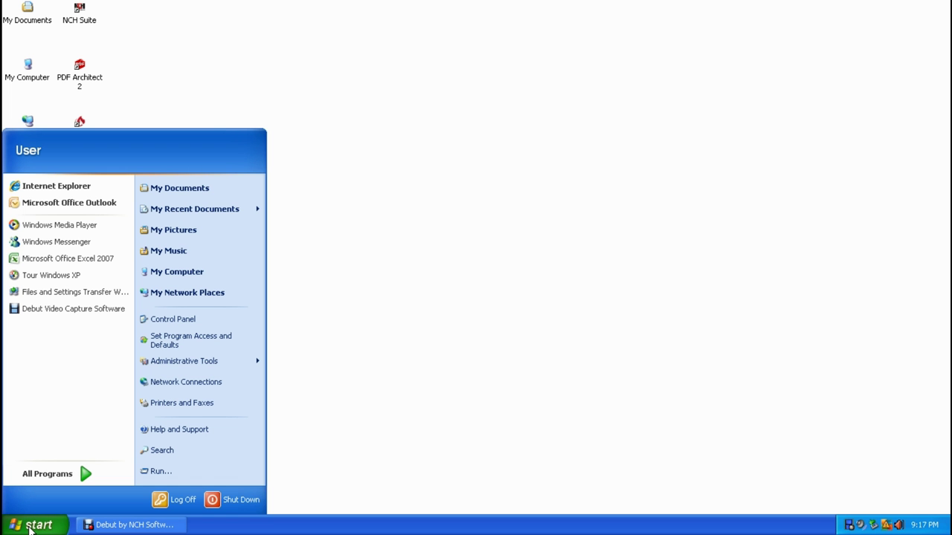
left_click(69, 258)
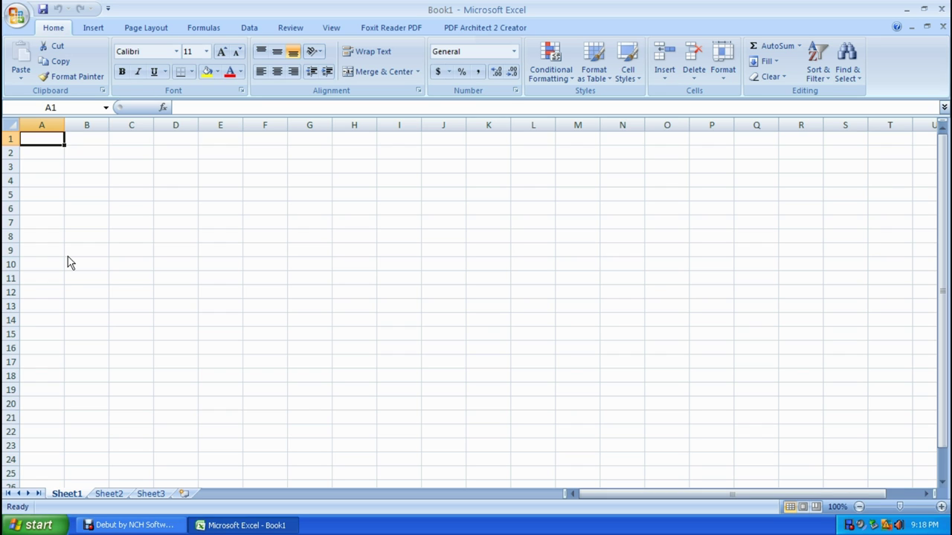
type("Check")
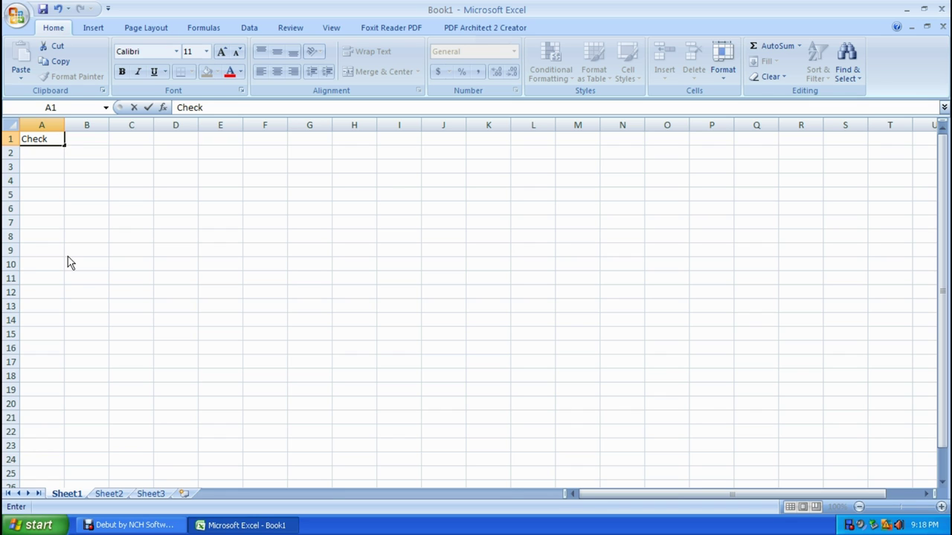
Step: Finish a two-line 'Check Number' in A1, then enter Date, Time, Description and Confirmed in B1–E1
key("alt+Return")
type("Number")
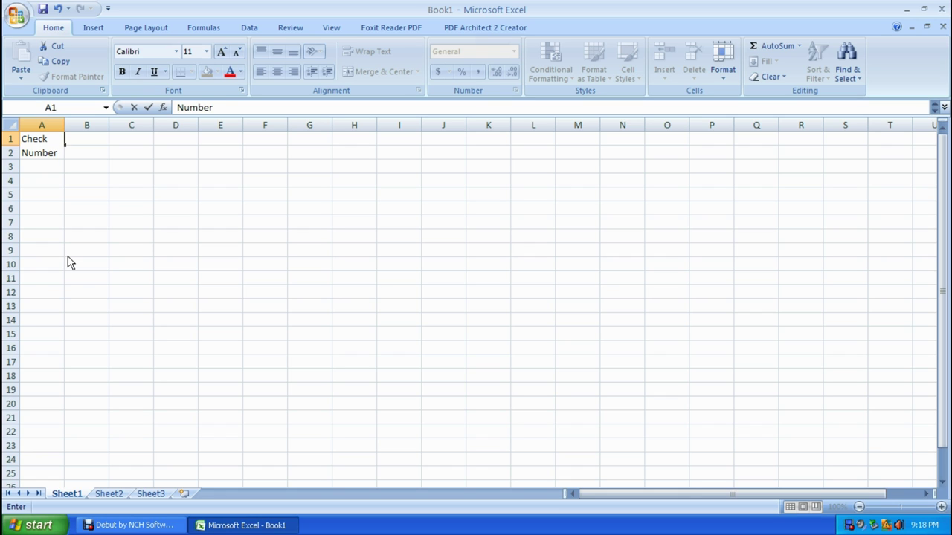
key("Tab")
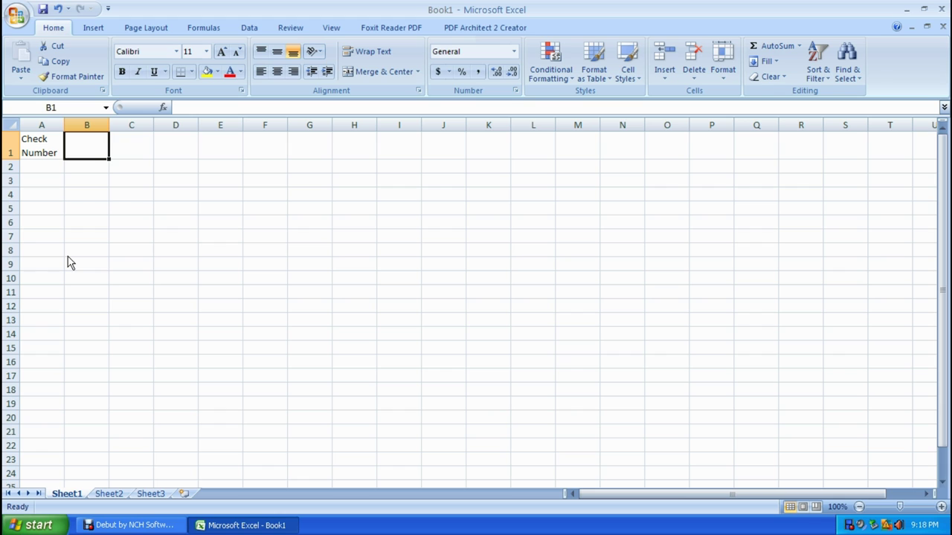
type("Date")
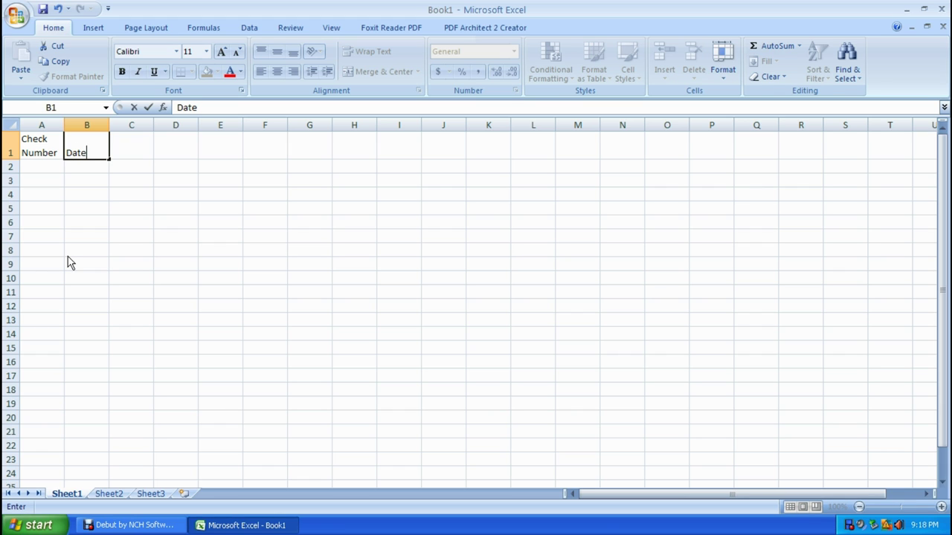
key("Tab")
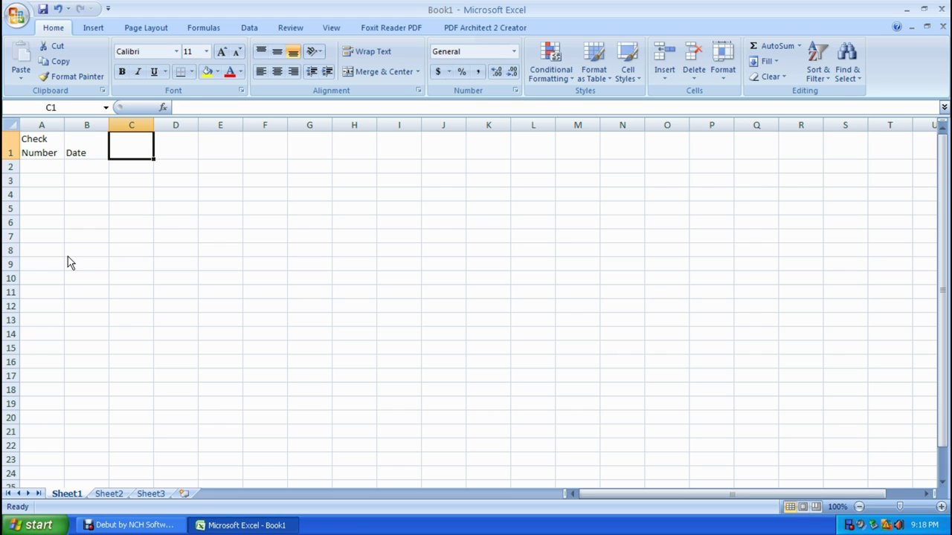
type("Time")
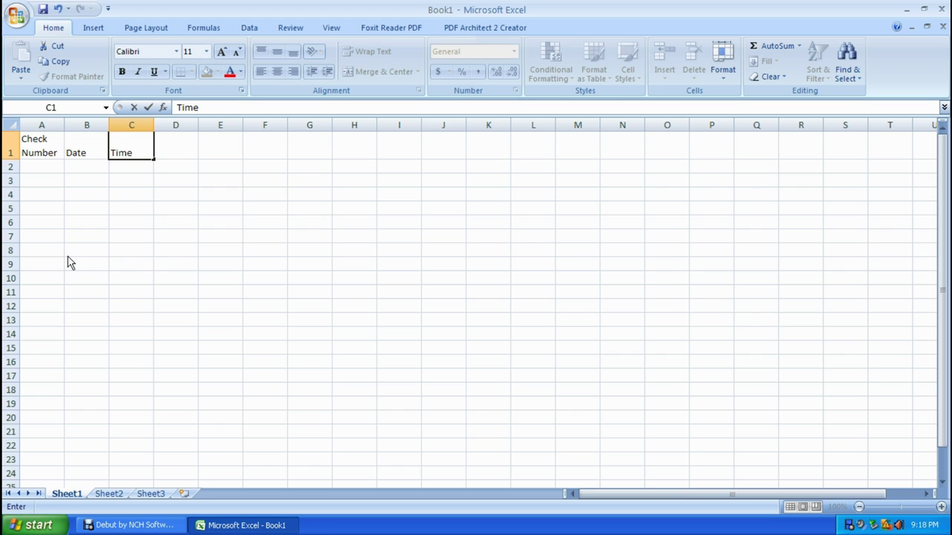
key("Tab")
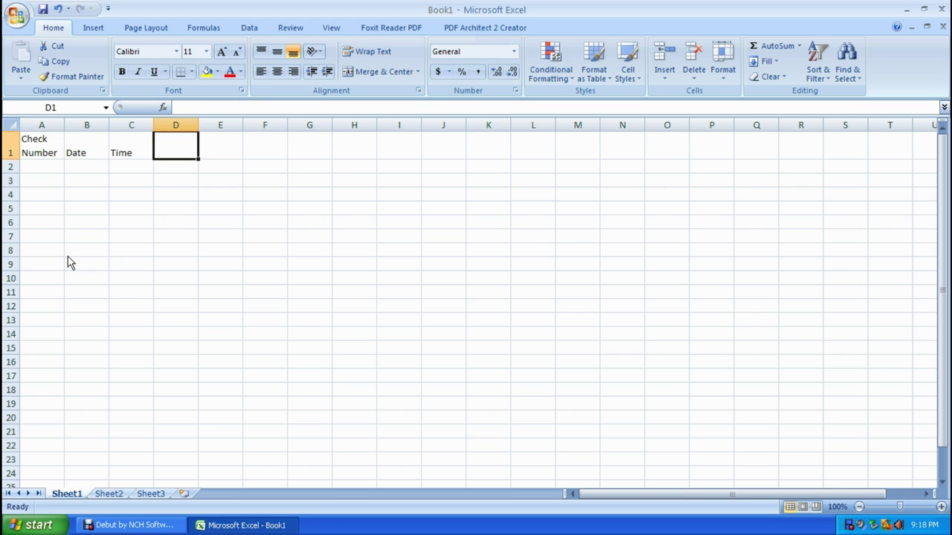
type("Desc")
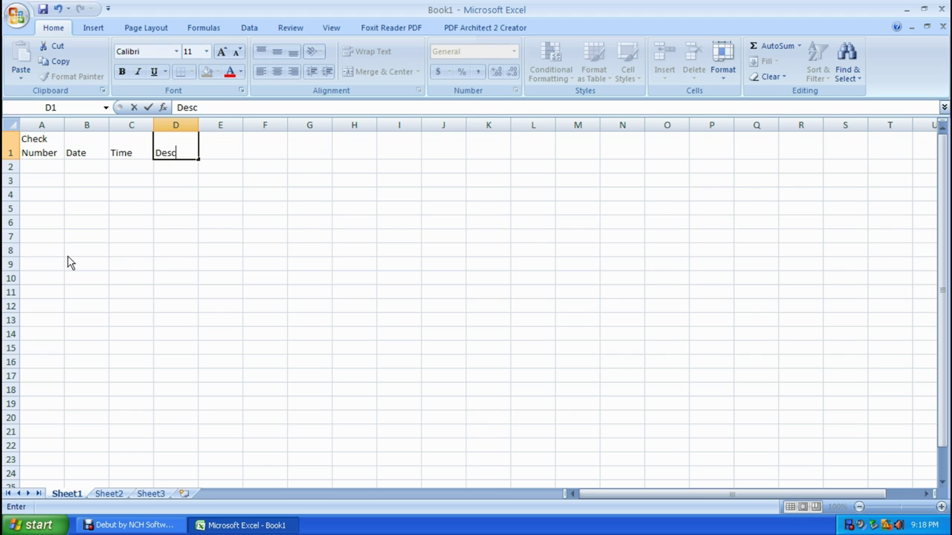
type("ription")
key("Tab")
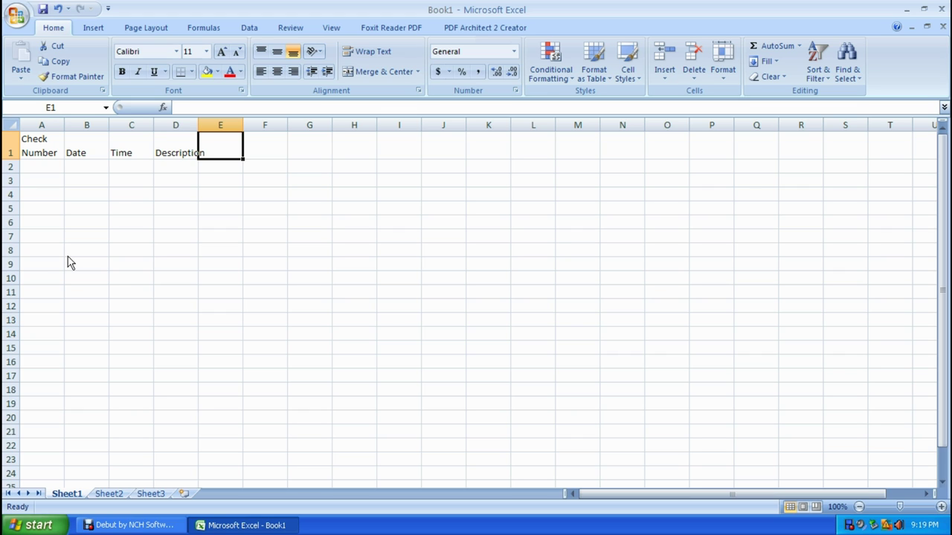
type("Confirmed")
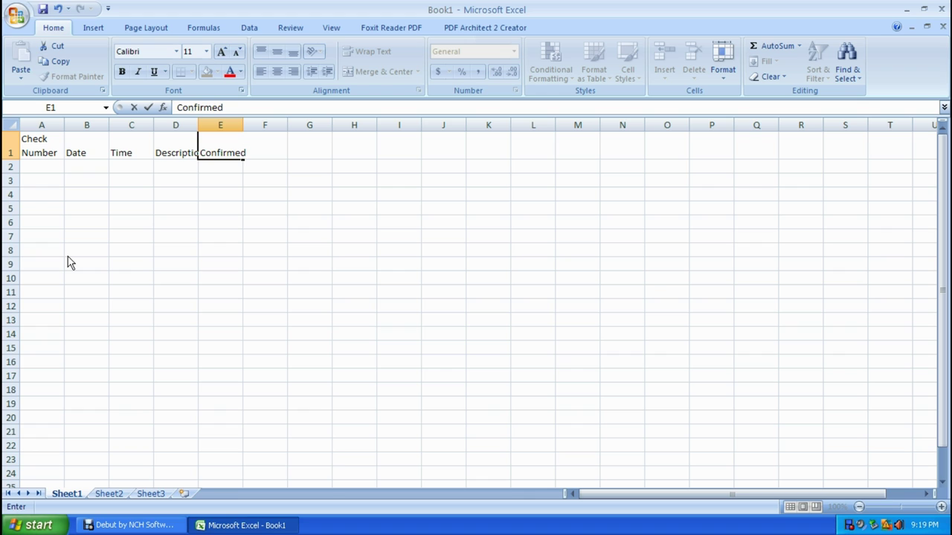
key("Tab")
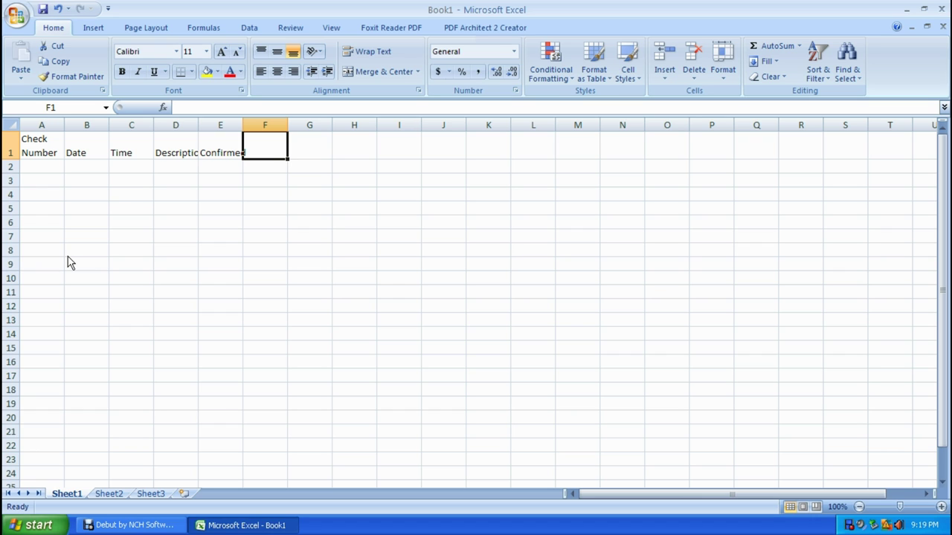
Step: Enter Amount, Balance and Comment in F1–H1, and a two-line 'Statement Period' in I1
type("Amount")
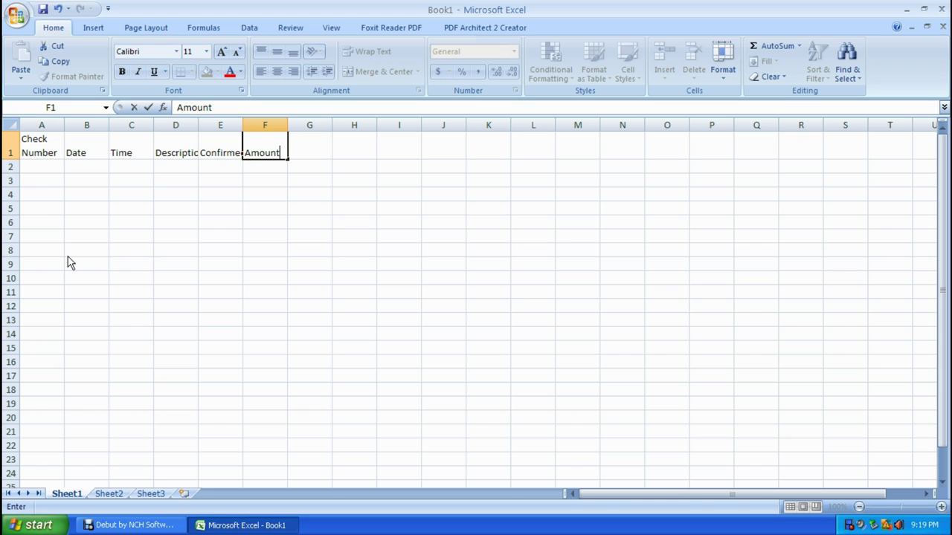
key("Tab")
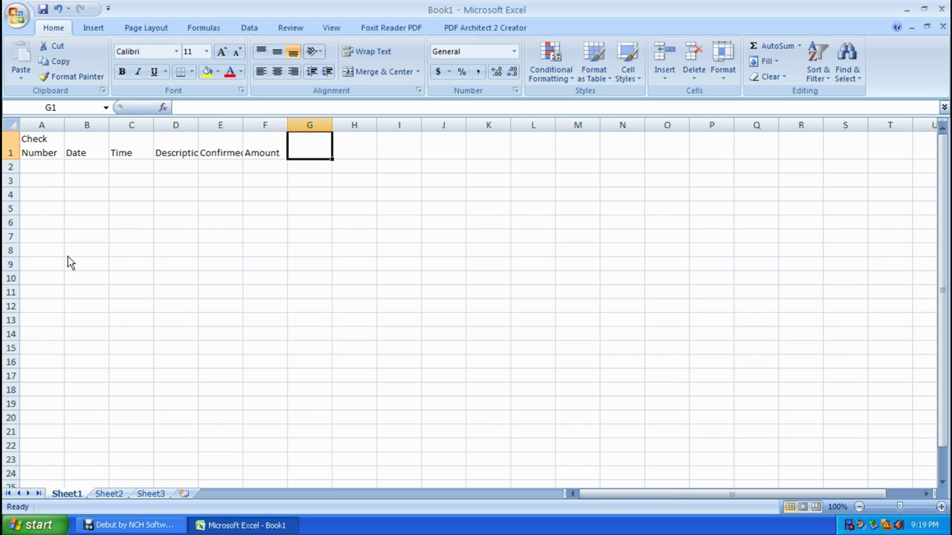
type("Balance")
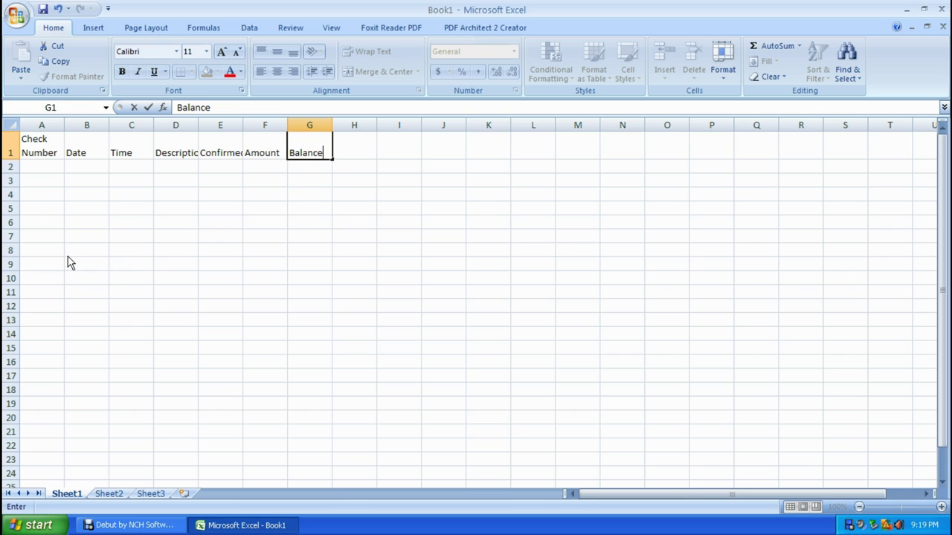
key("Tab")
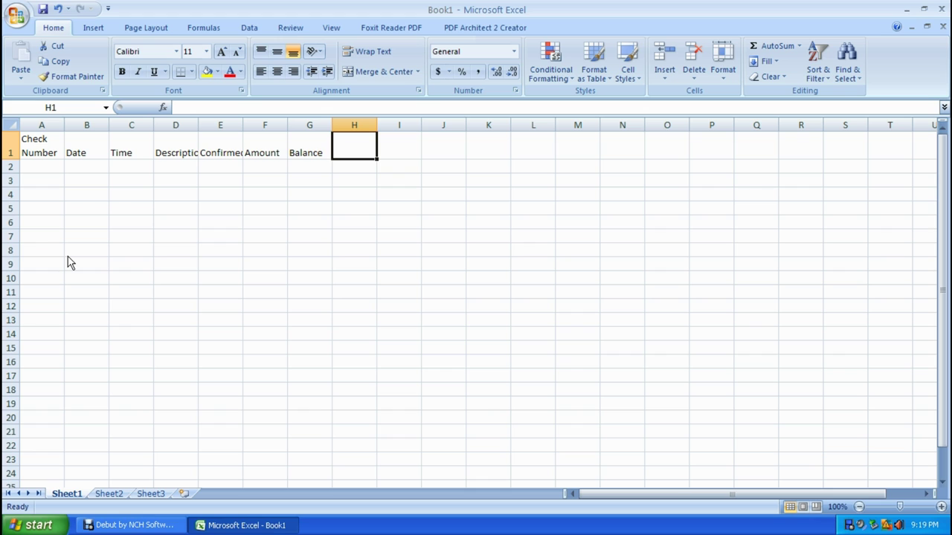
type("Co")
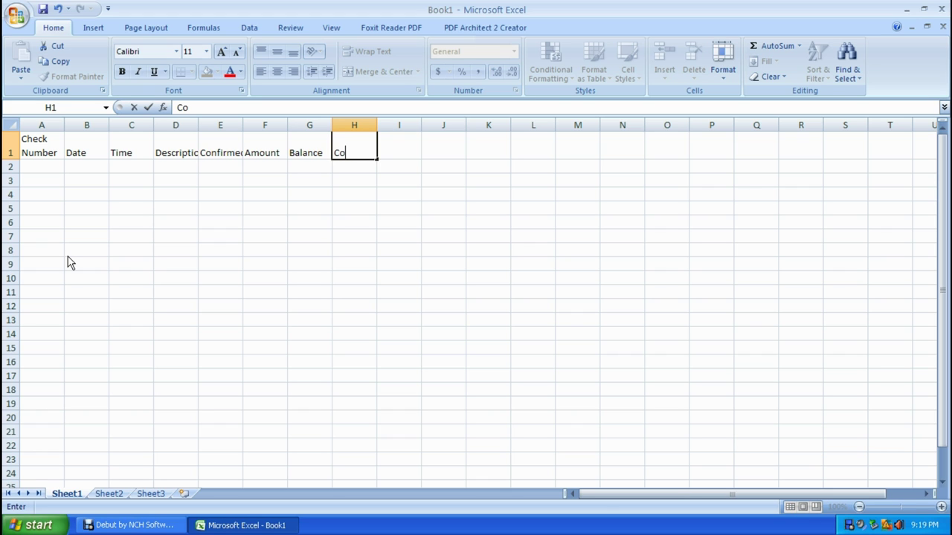
type("mment")
key("Tab")
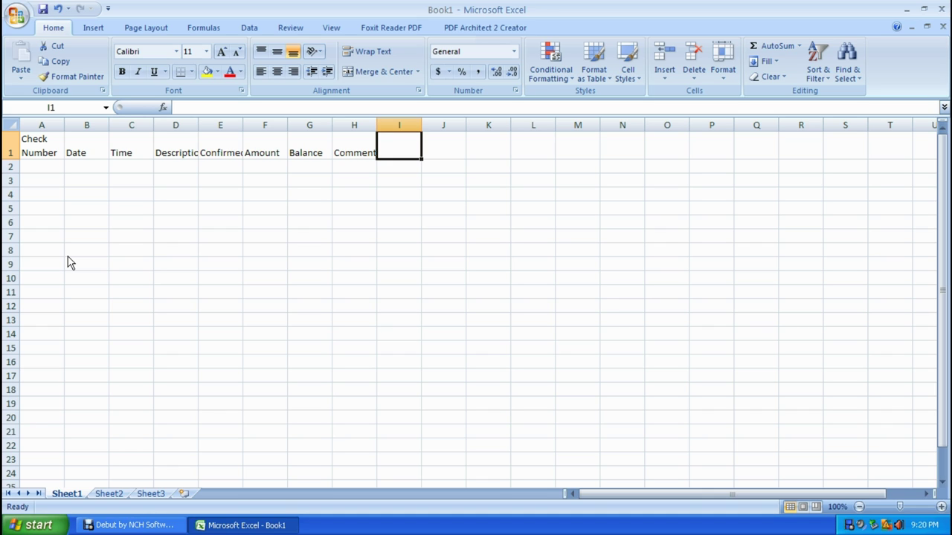
type("Statement")
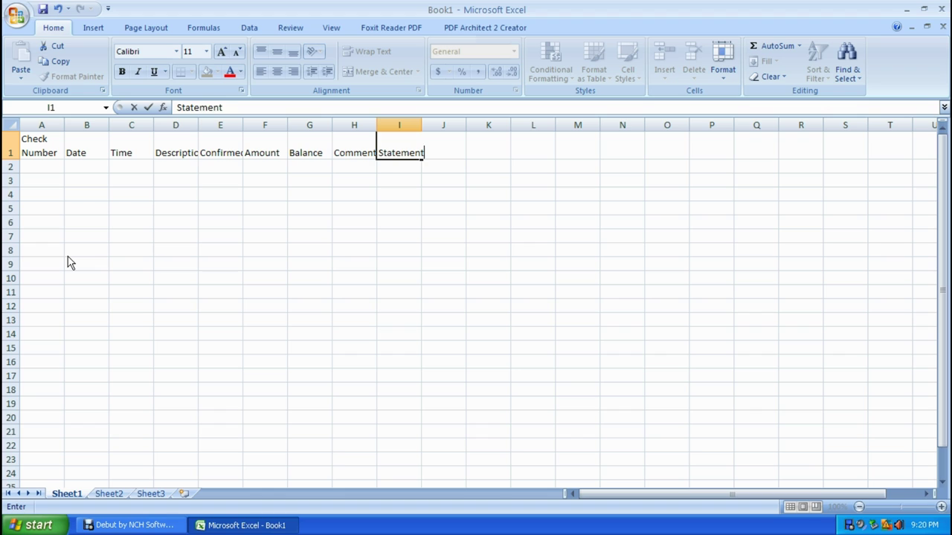
key("alt+Return")
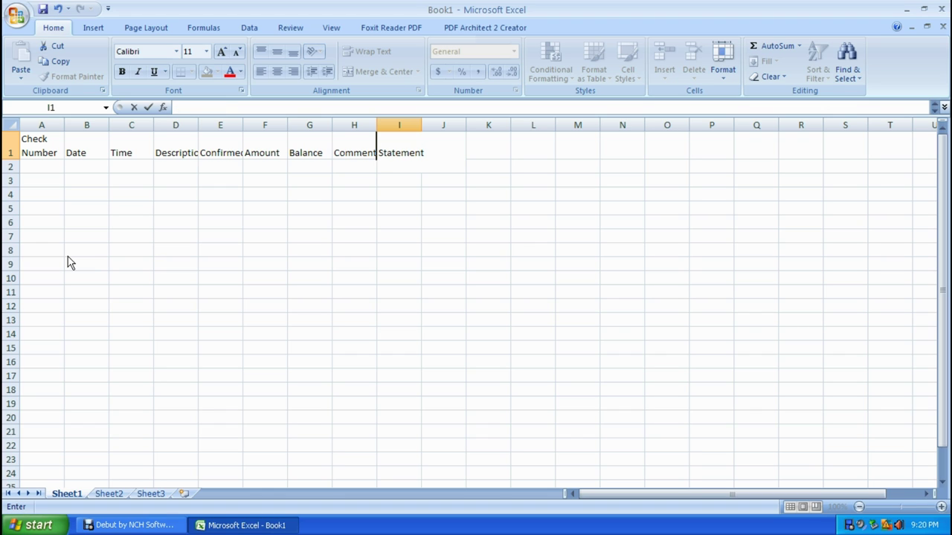
type("Period")
key("Tab")
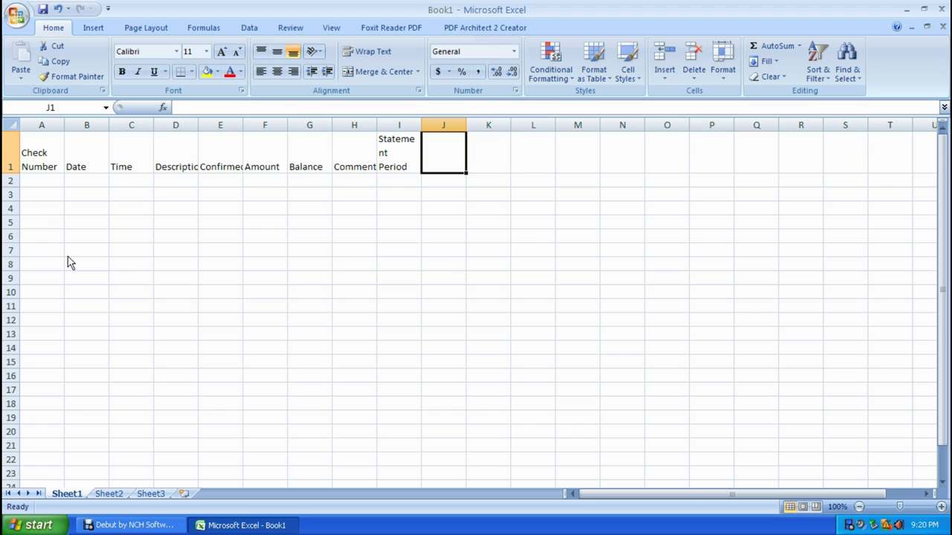
Step: Select the header cells A1:I1 and make them bold
key("Left")
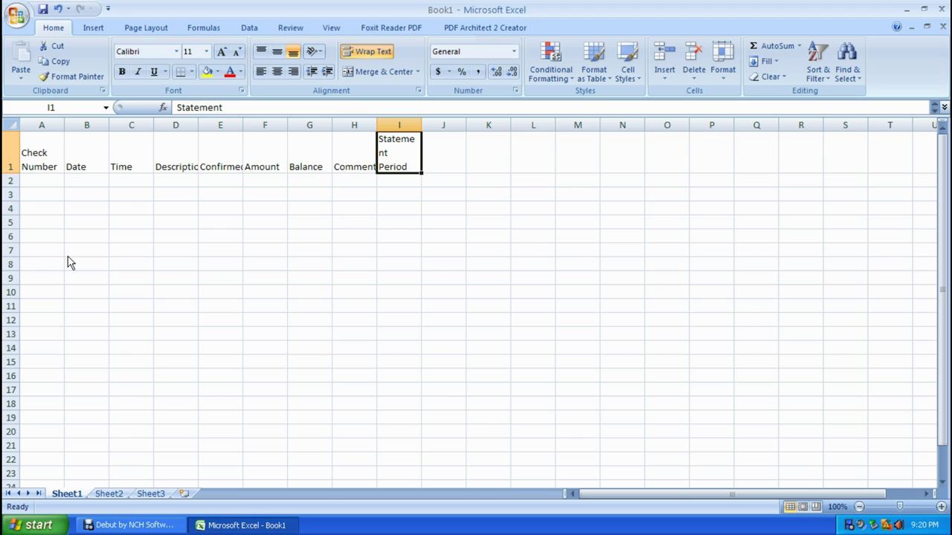
key("shift+Home")
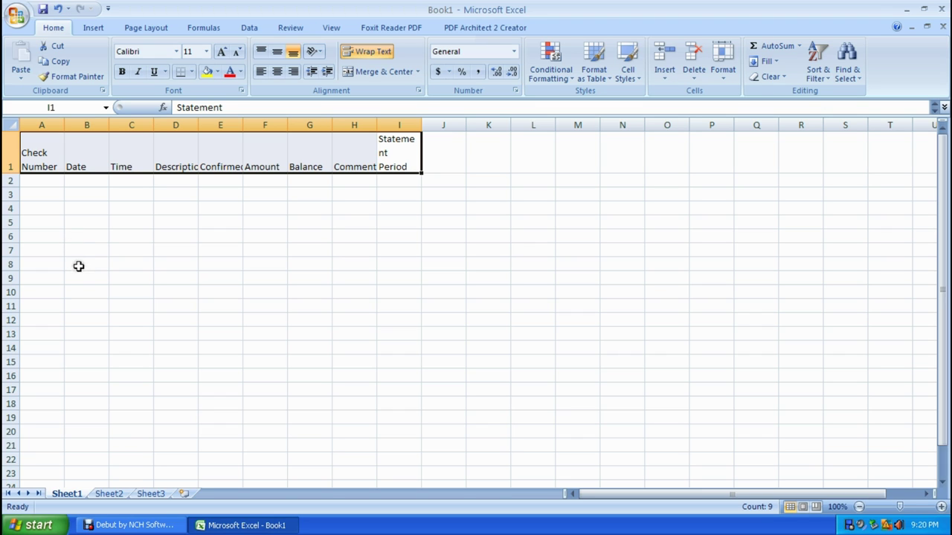
left_click(123, 74)
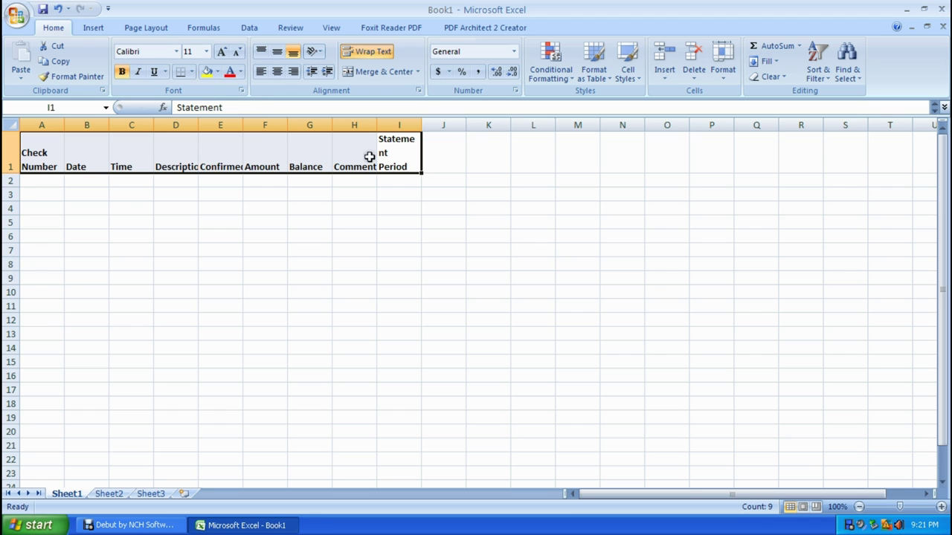
left_click(431, 148)
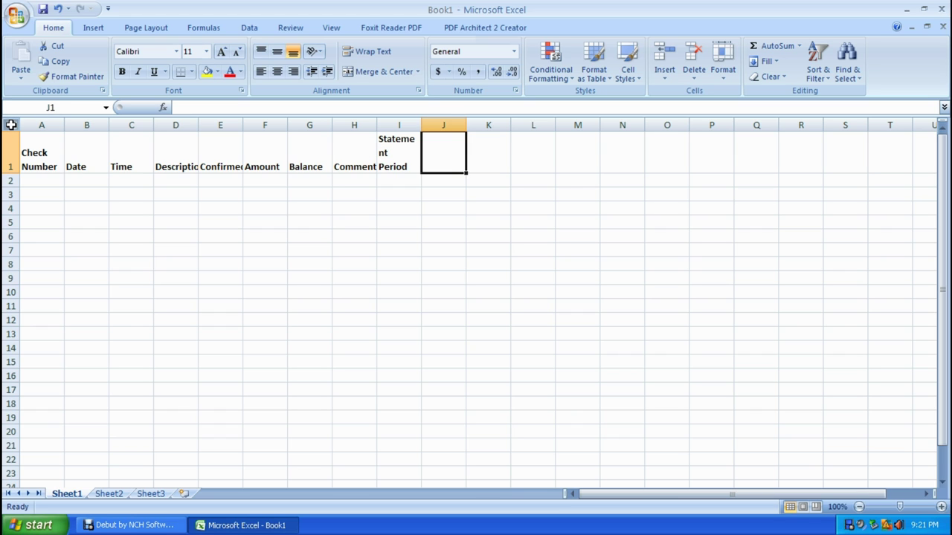
Step: AutoFit all column widths, then fit column I to its two-line Statement Period header
left_click(11, 125)
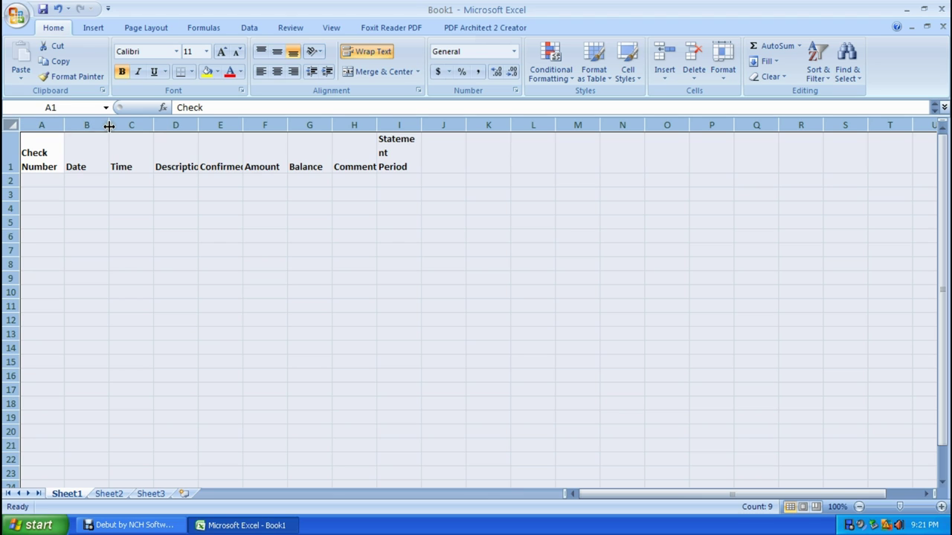
double_click(198, 124)
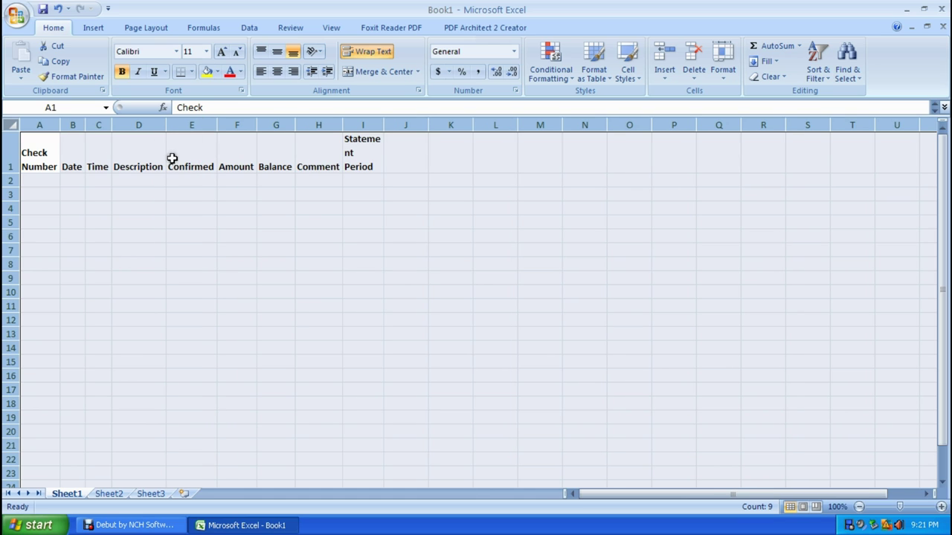
left_click(372, 152)
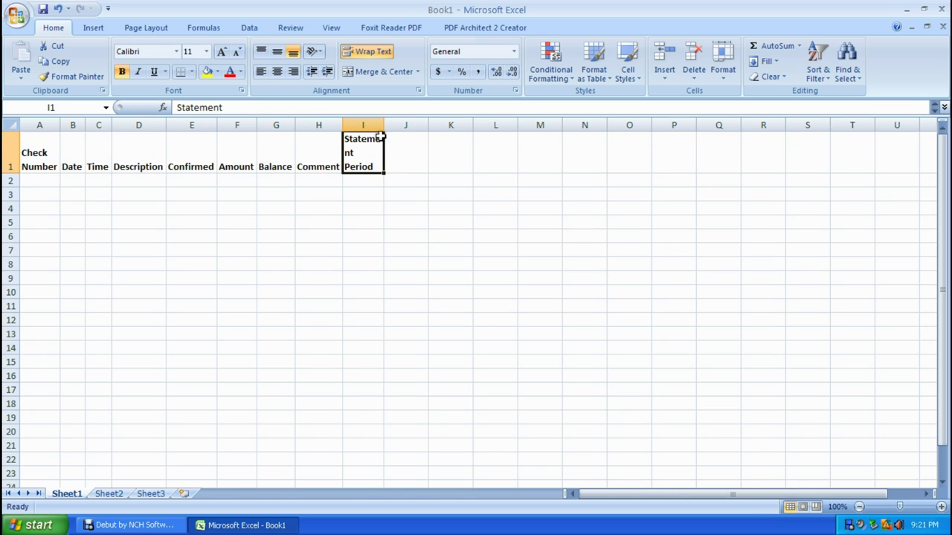
left_click_drag(382, 125, 414, 123)
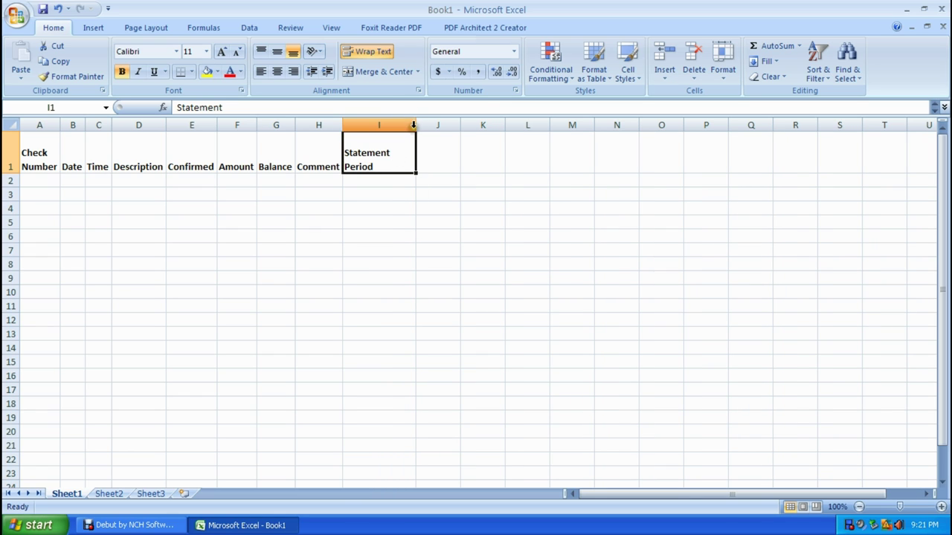
left_click(15, 126)
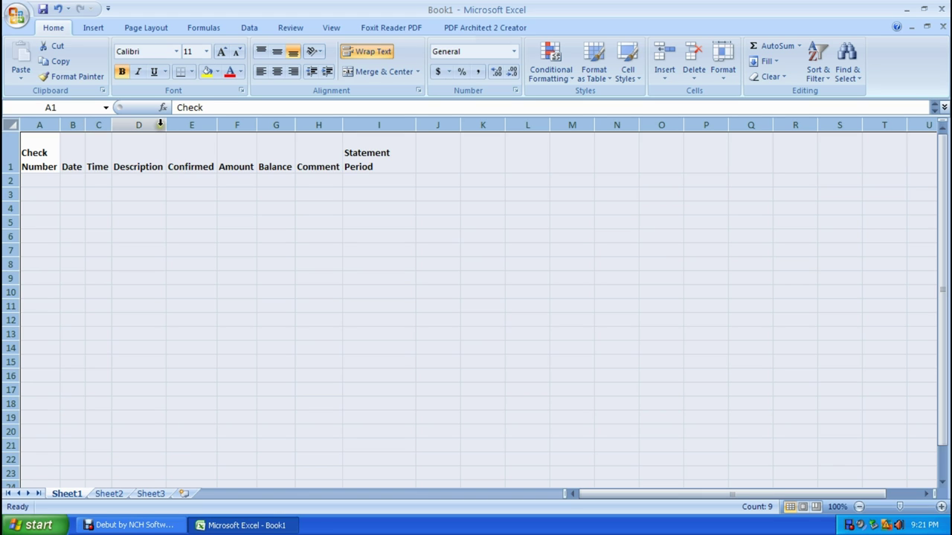
left_click(374, 138)
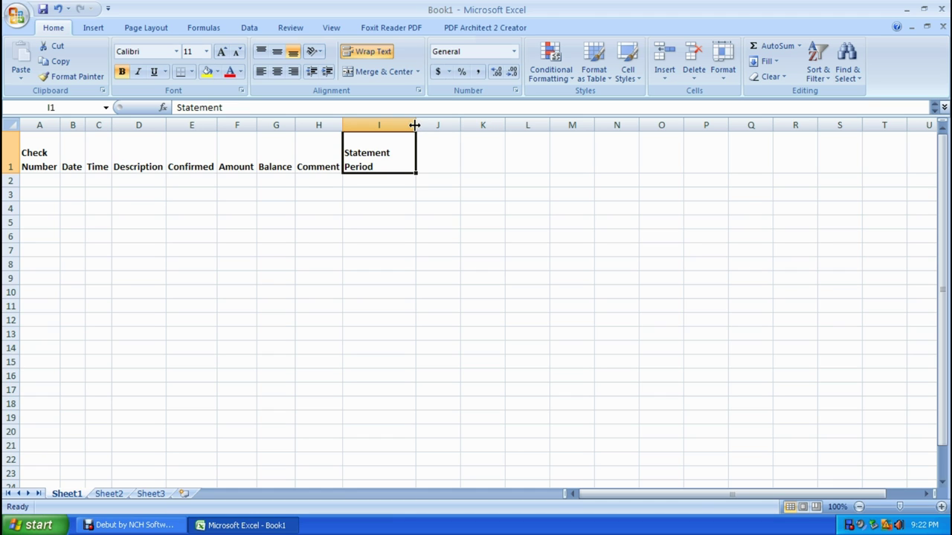
double_click(414, 125)
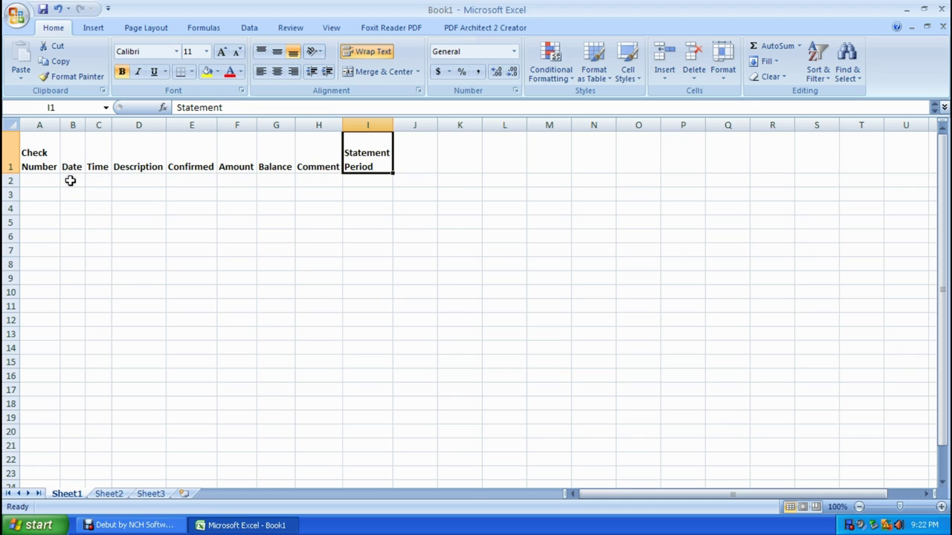
Step: Select the Date cells from B2 down to the sheet's last row
left_click(69, 179)
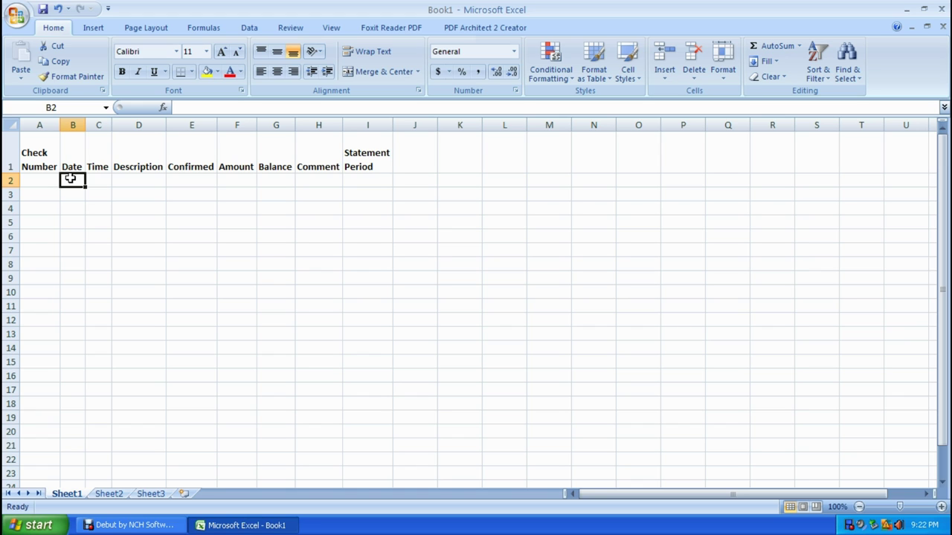
key("ctrl+shift+Down")
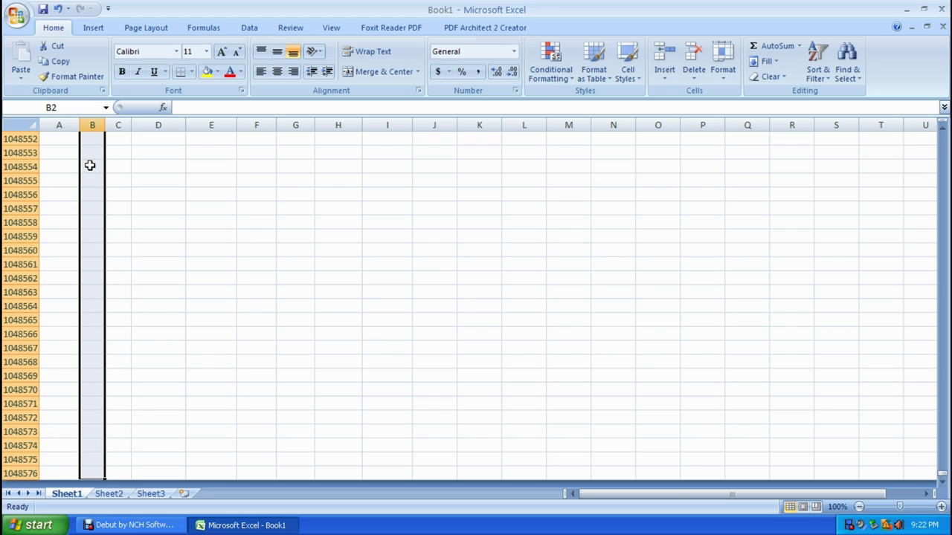
right_click(89, 165)
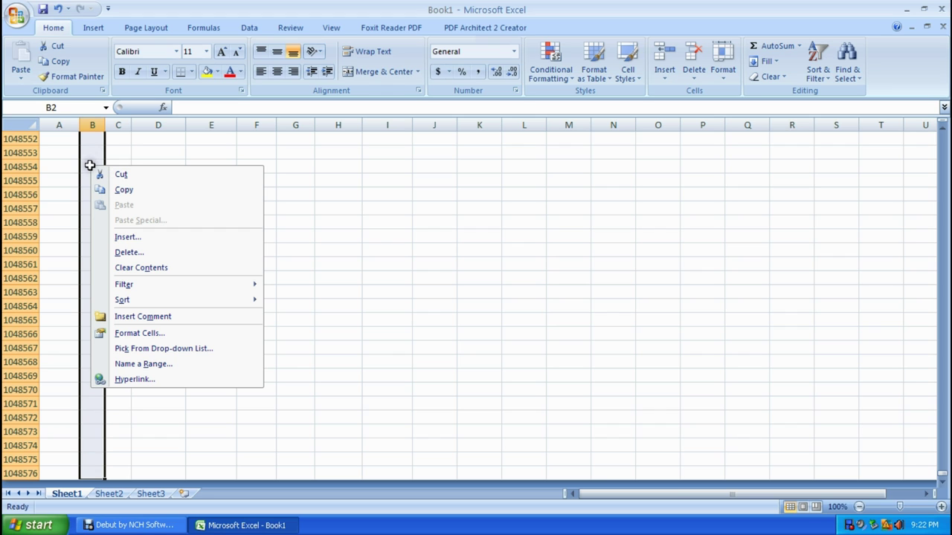
Step: Give the selected Date cells the long date format 'Wednesday, March 14, 2001'
left_click(146, 334)
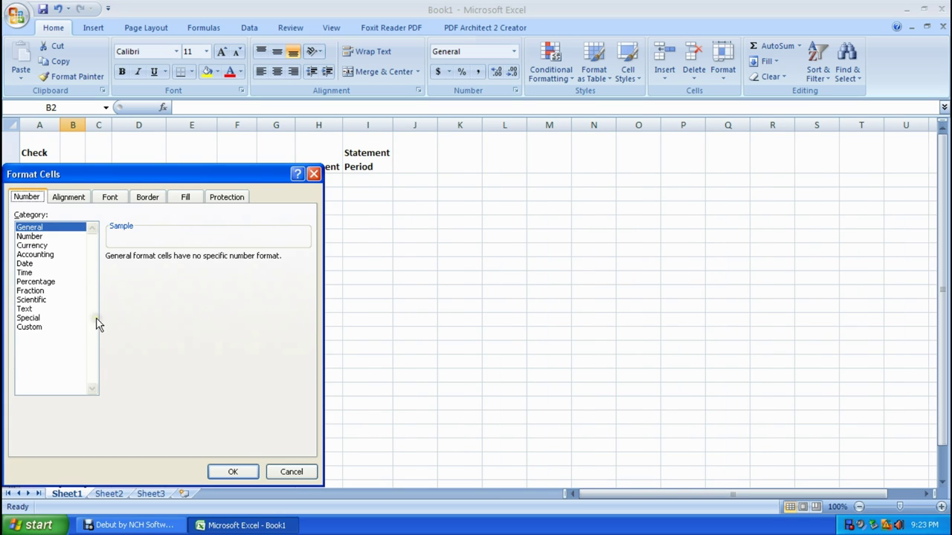
left_click(25, 264)
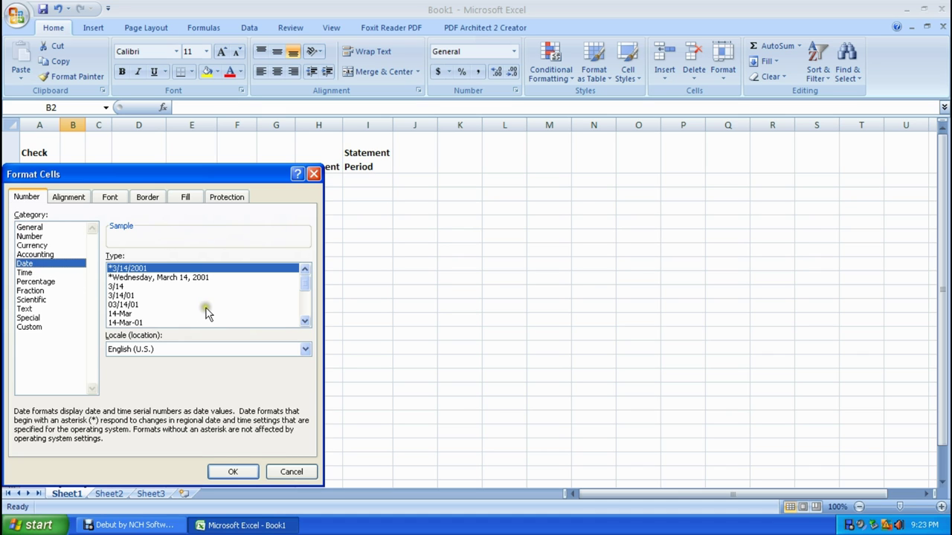
left_click(137, 278)
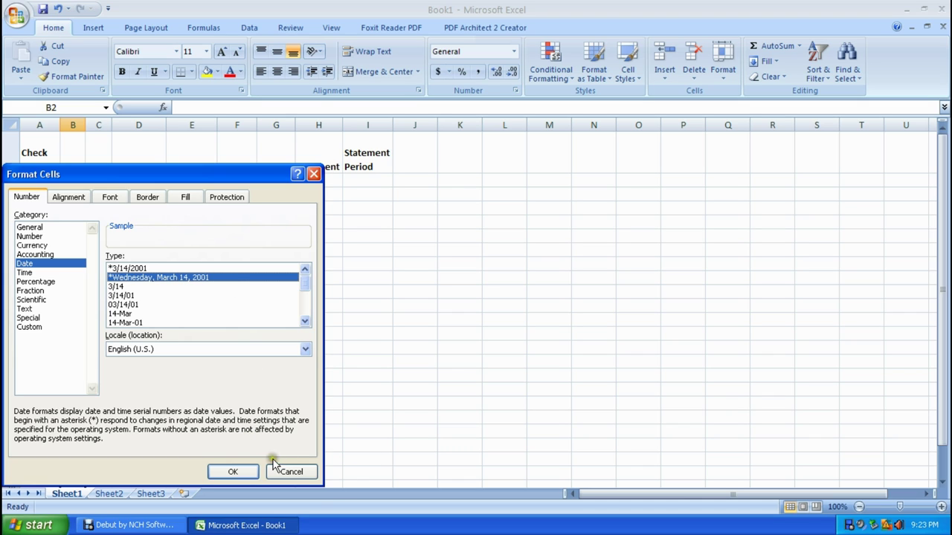
left_click(233, 472)
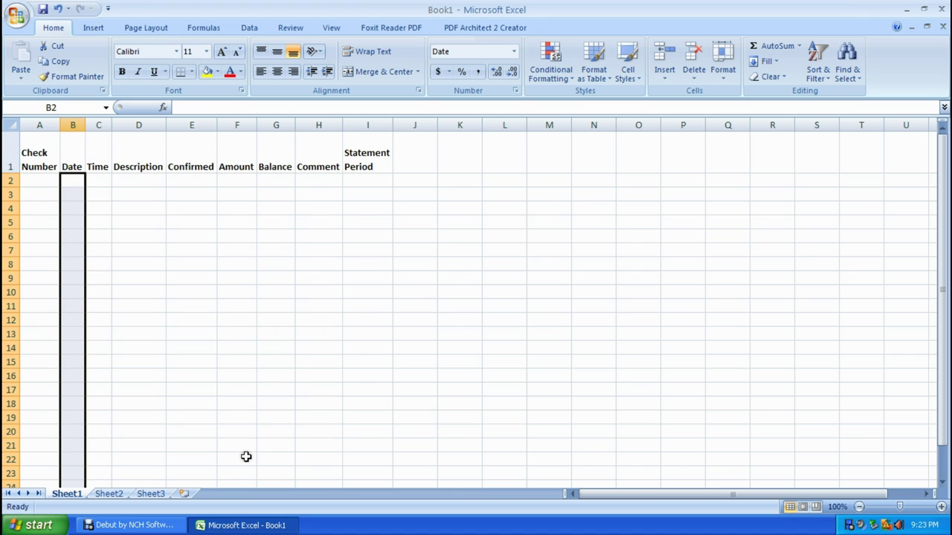
left_click(98, 179)
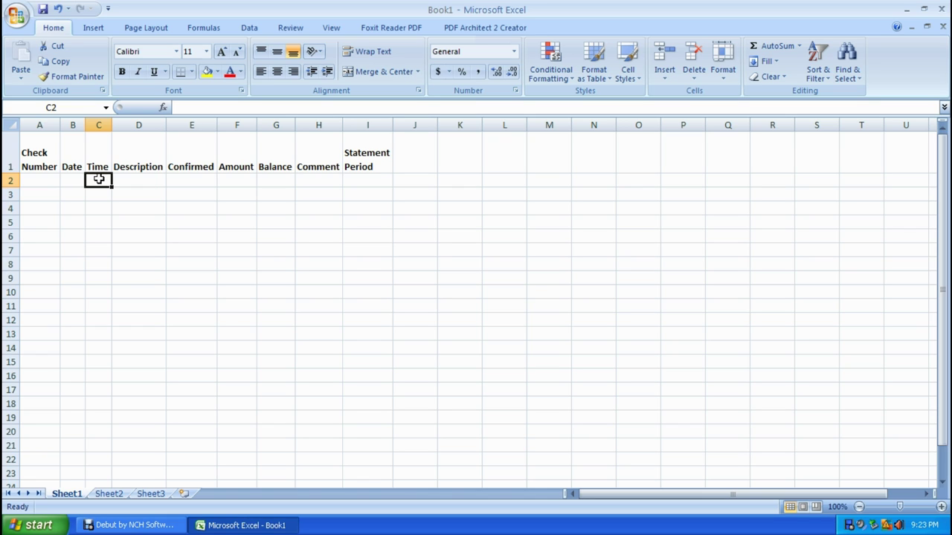
Step: Format the Time cells from C2 to the last row with the 24-hour 13:30 style
key("ctrl+shift+Down")
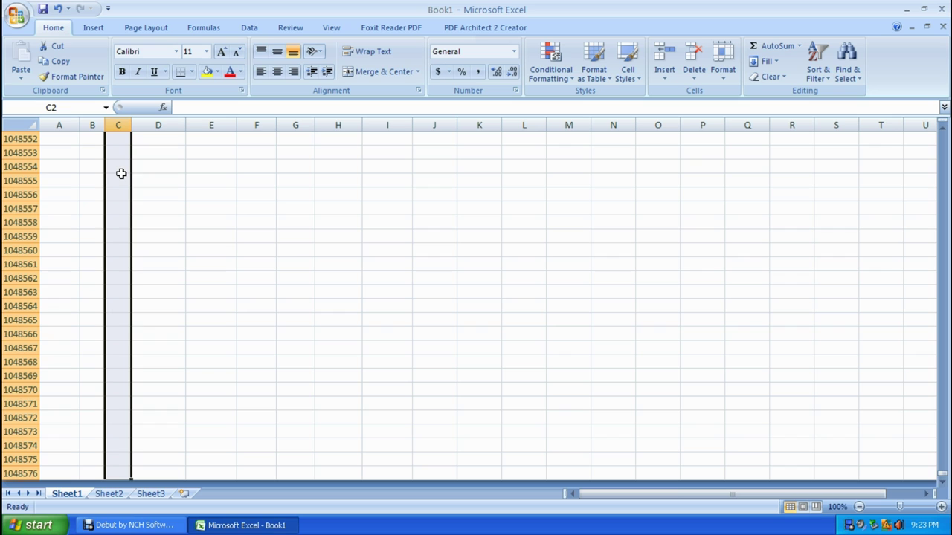
right_click(121, 173)
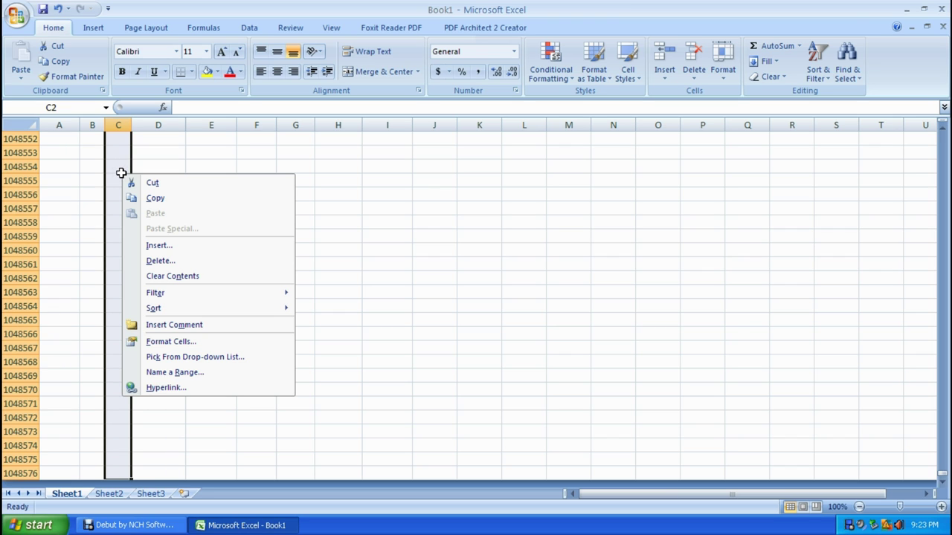
left_click(183, 342)
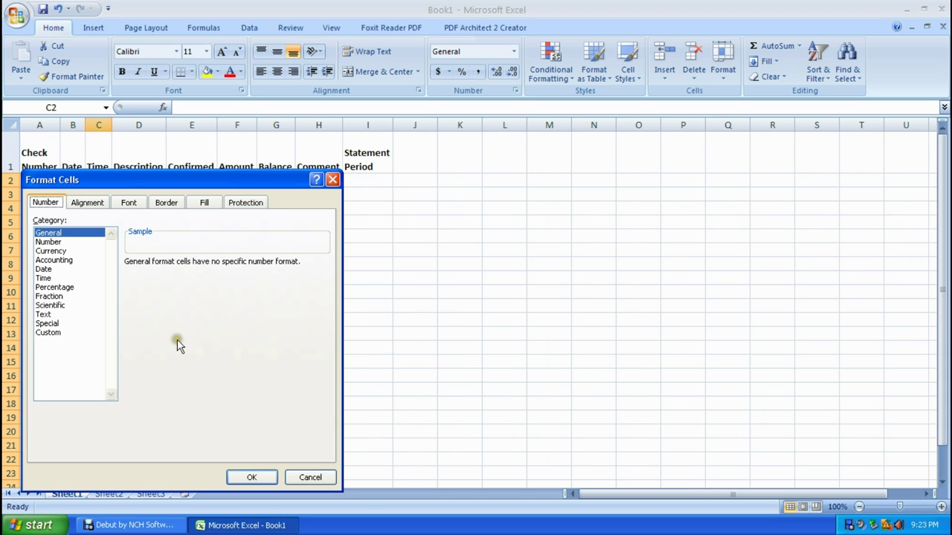
left_click(44, 279)
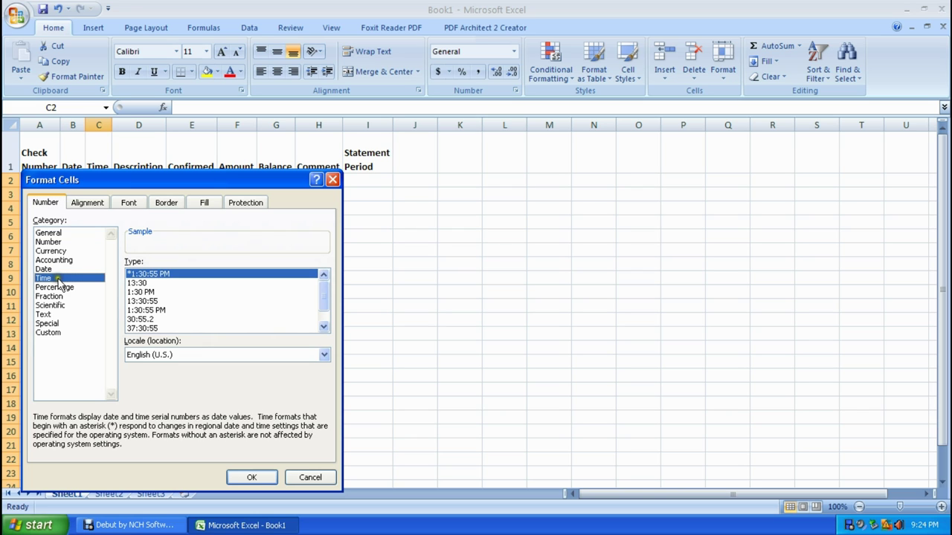
left_click(140, 284)
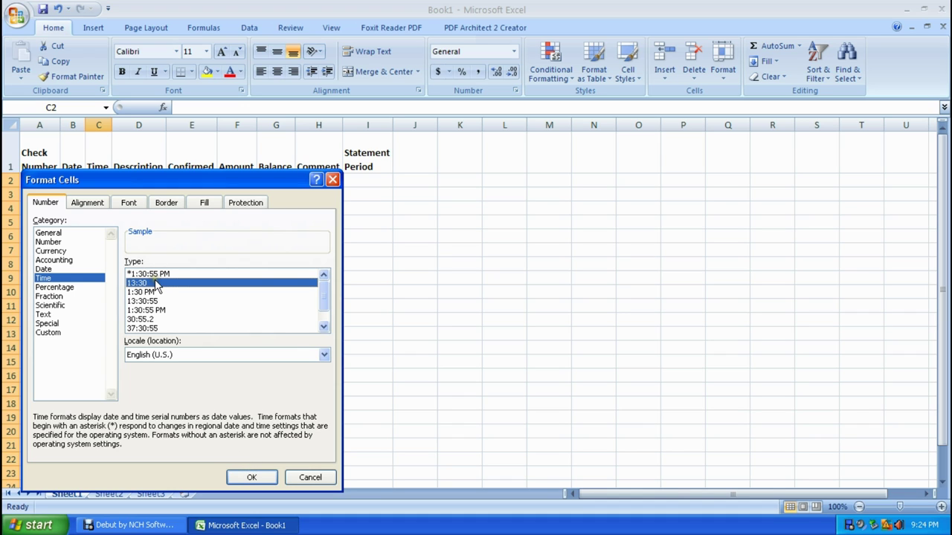
left_click(251, 478)
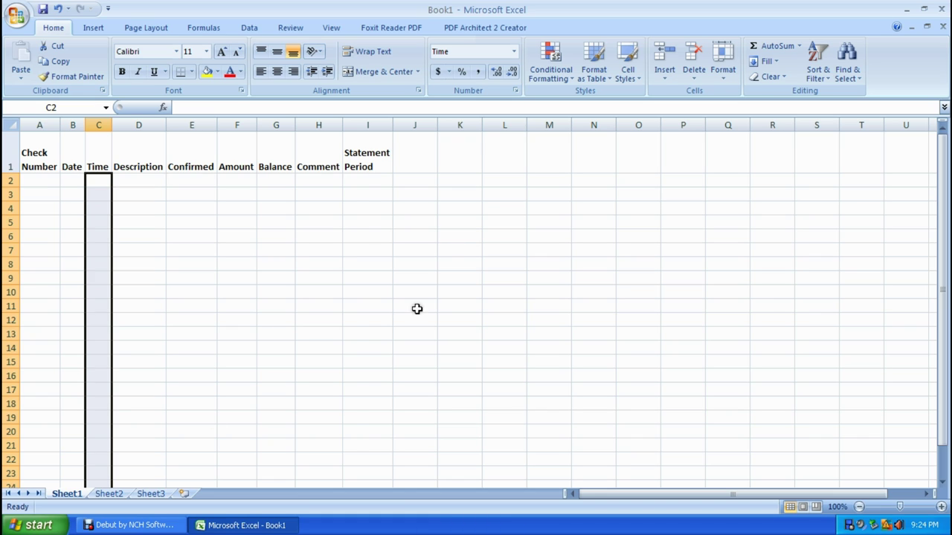
left_click(238, 178)
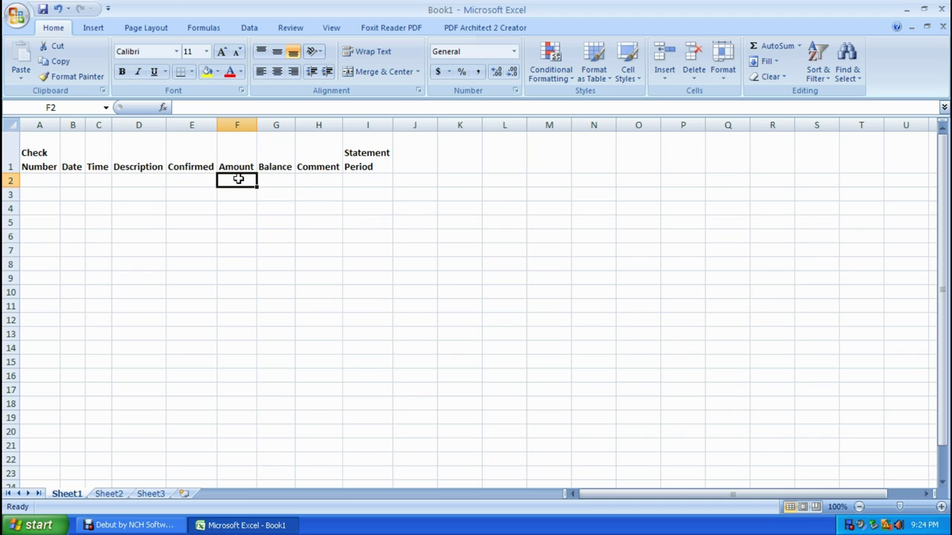
Step: Apply $ Currency format with 2 decimal places to Amount and Balance cells from row 2 down
key("shift+Right")
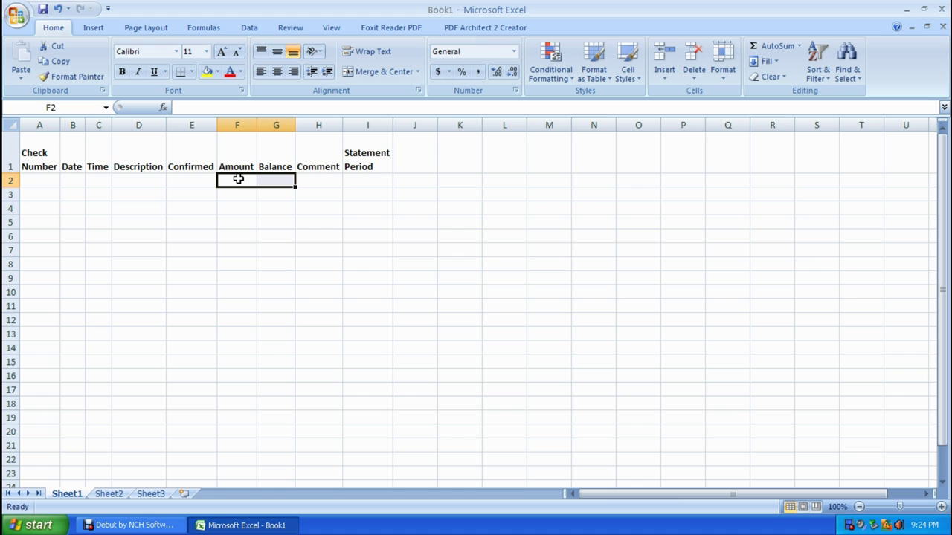
key("ctrl+shift+Down")
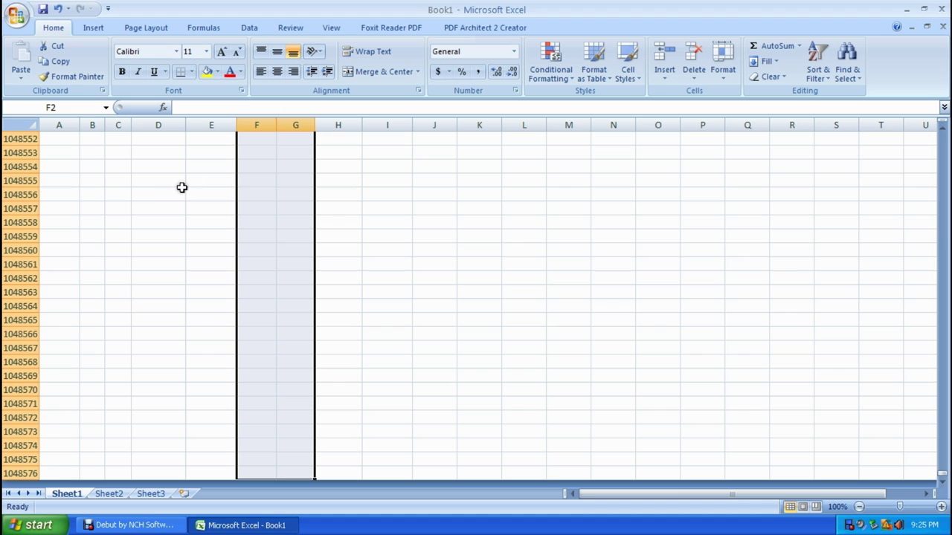
right_click(282, 198)
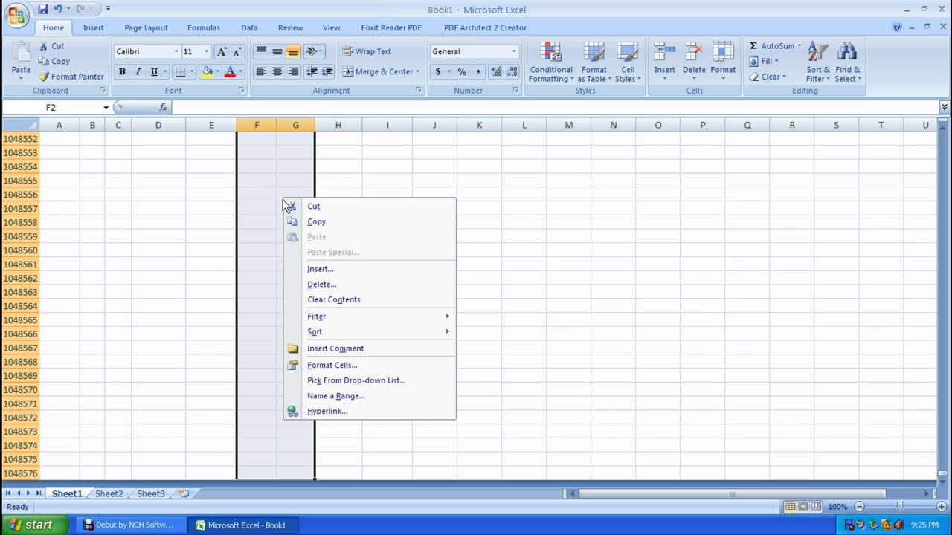
left_click(315, 365)
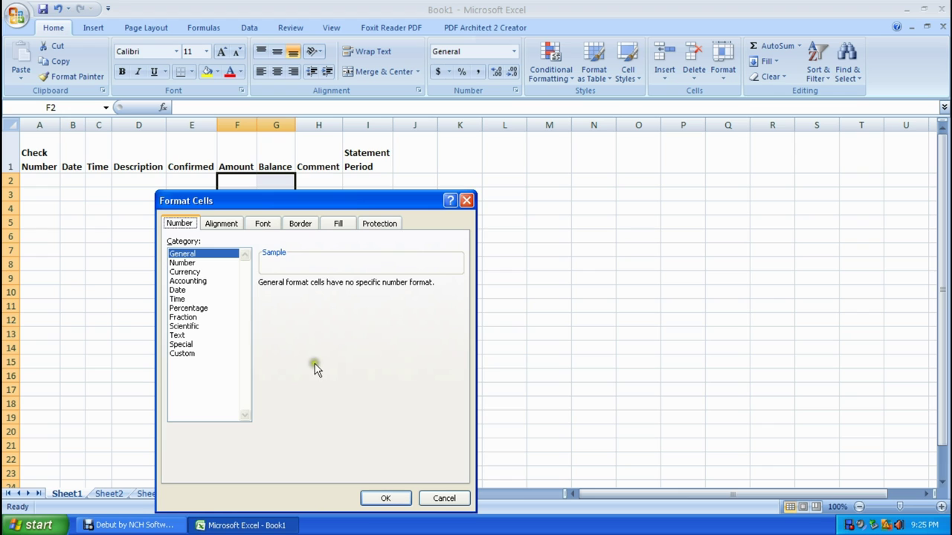
left_click(190, 272)
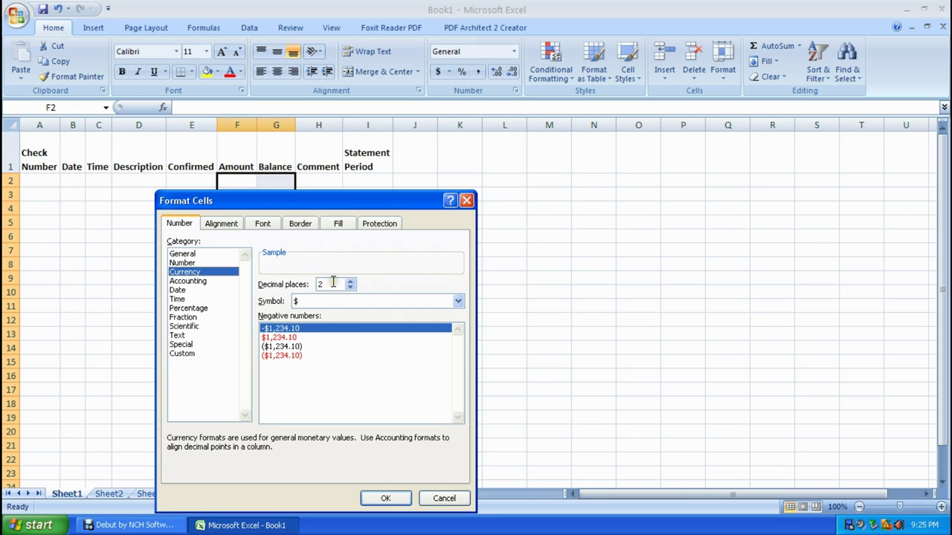
left_click(320, 300)
left_click(269, 329)
left_click(384, 502)
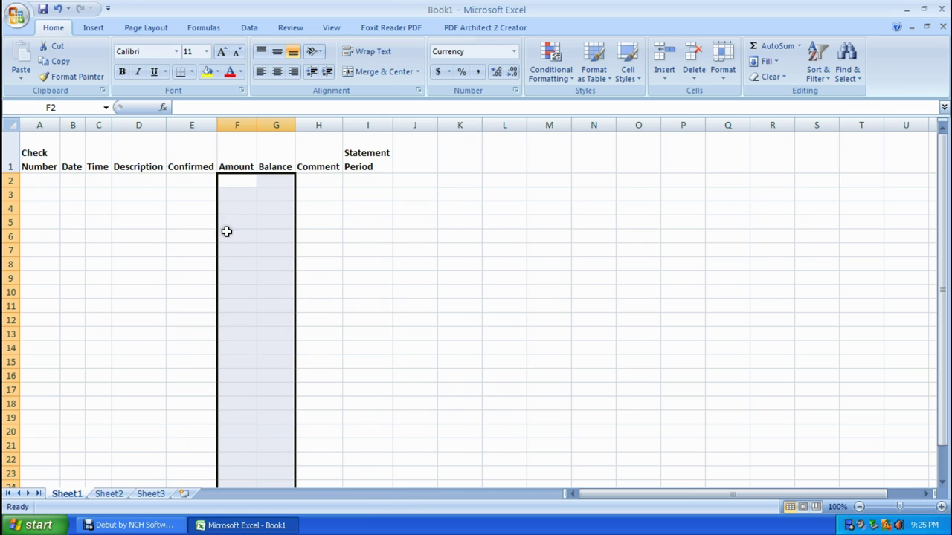
left_click(236, 181)
left_click(276, 180)
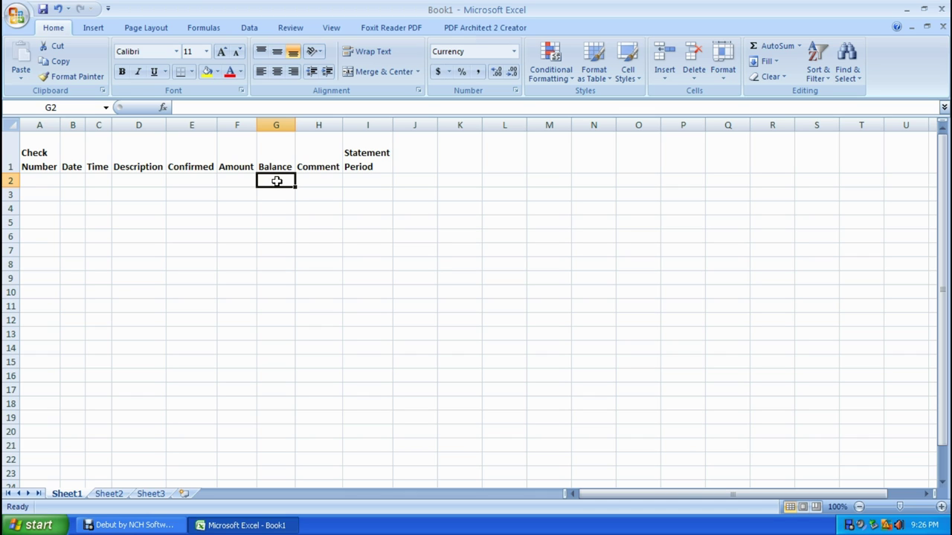
left_click(166, 129)
Step: Set the Description column (D) width to 37.00 and return to cell D2
left_click_drag(165, 127, 288, 125)
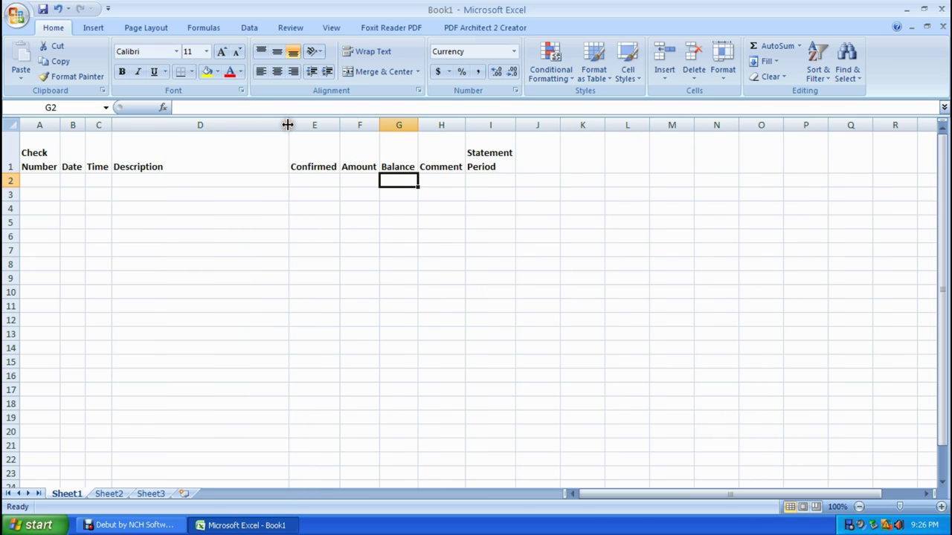
left_click(187, 188)
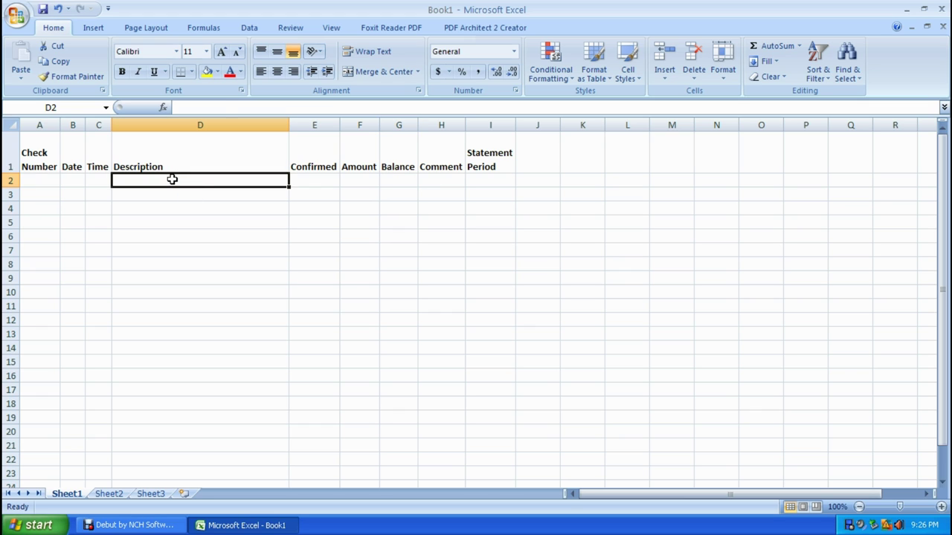
Step: Enter the Deposit description with a 5000 amount in F2, then carry 5000 into the G2 balance
type("De")
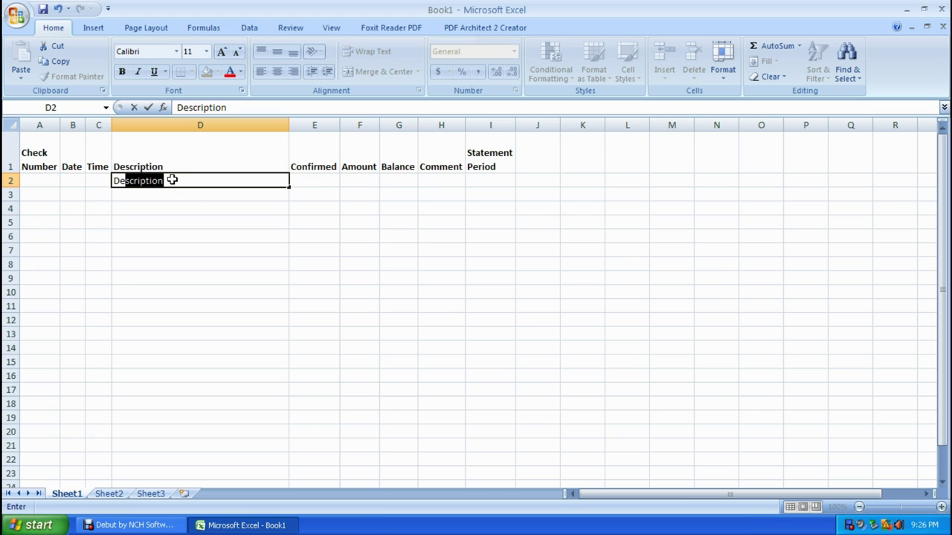
type("posit")
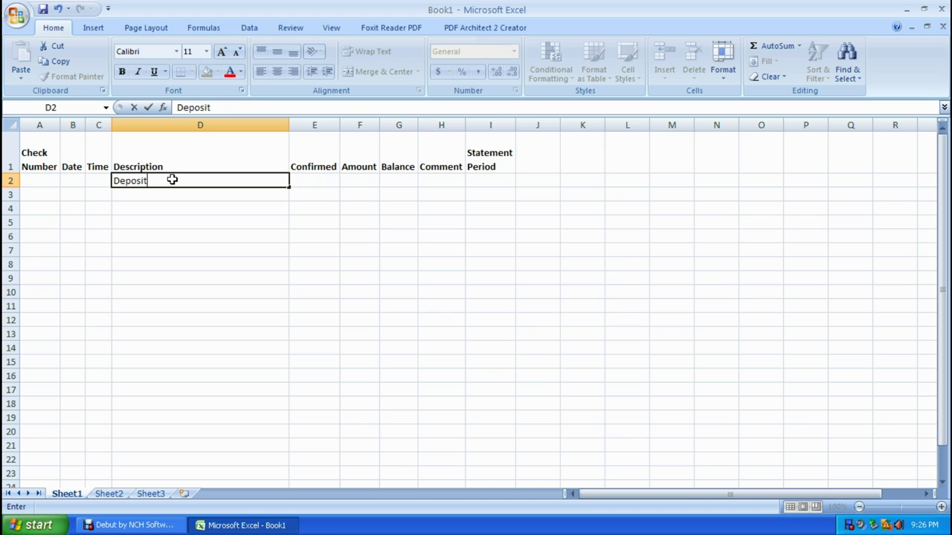
key("Tab")
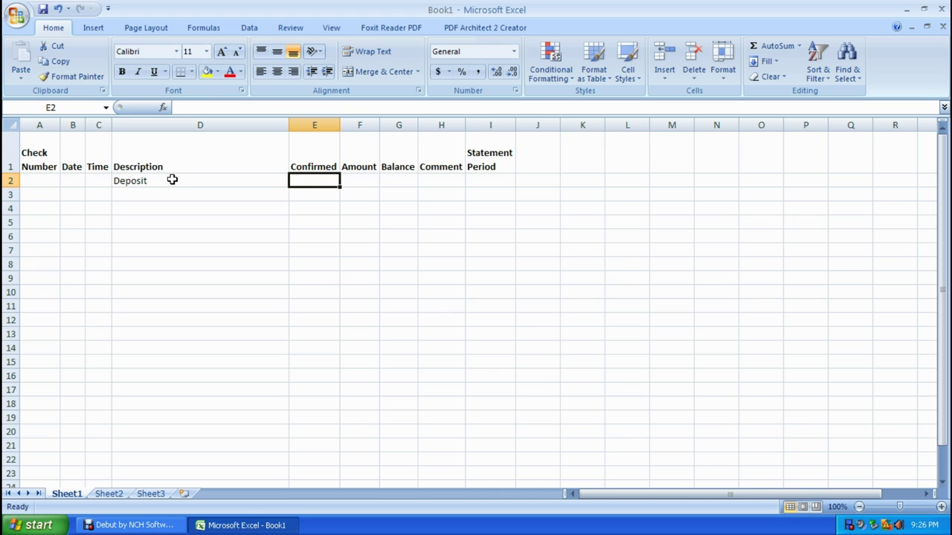
key("Tab")
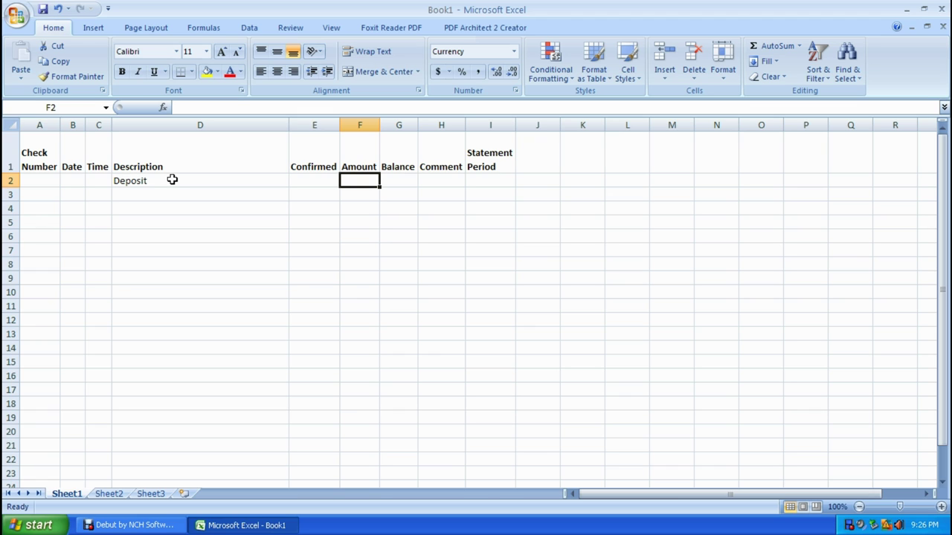
type("$500")
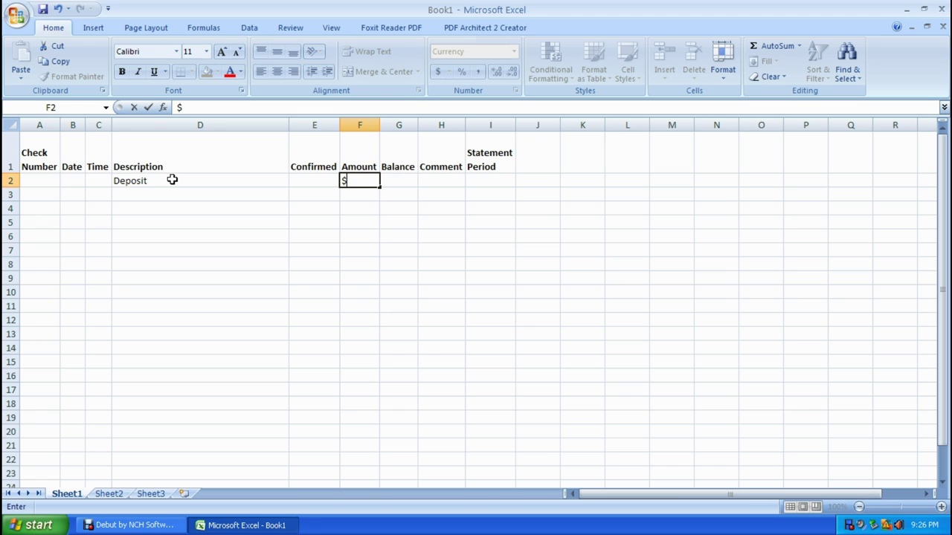
key("BackSpace")
key("BackSpace")
key("BackSpace")
key("BackSpace")
type("5")
type("000")
key("Tab")
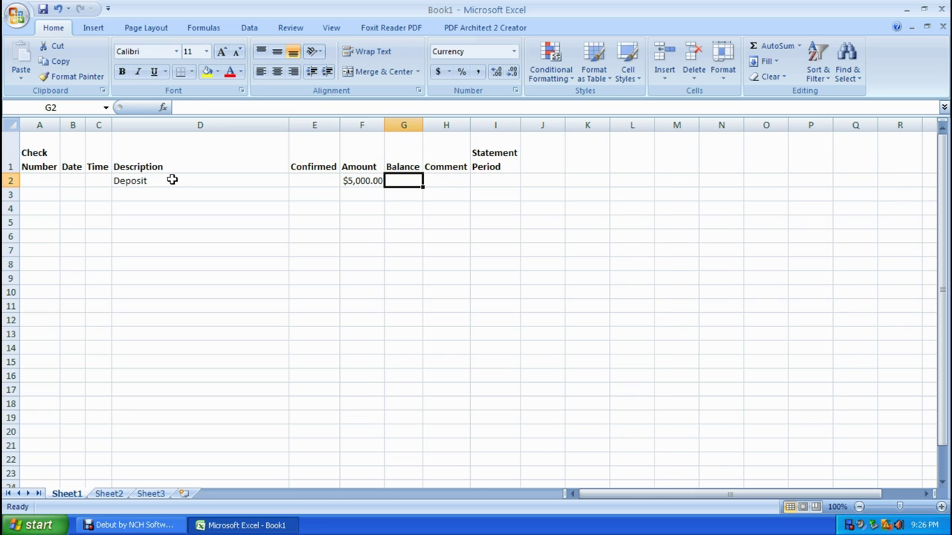
key("Left")
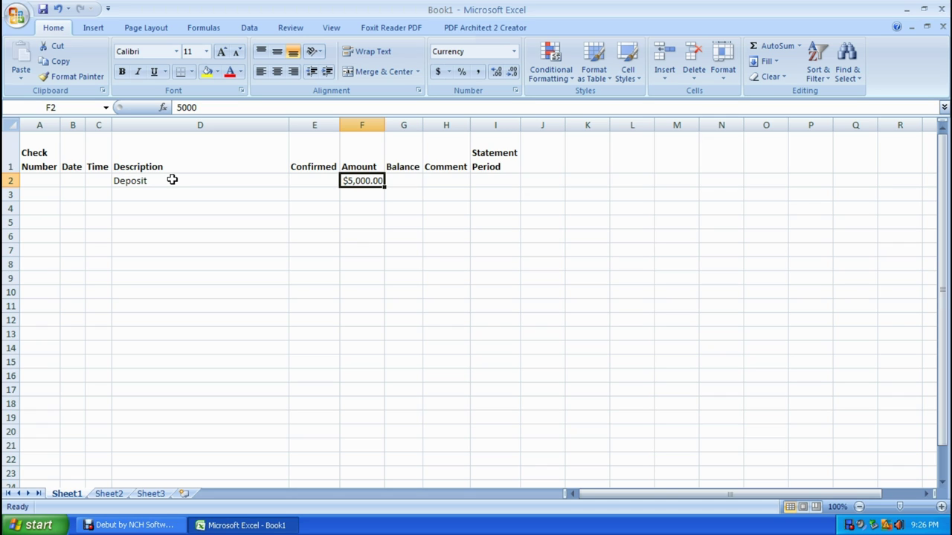
left_click(412, 180)
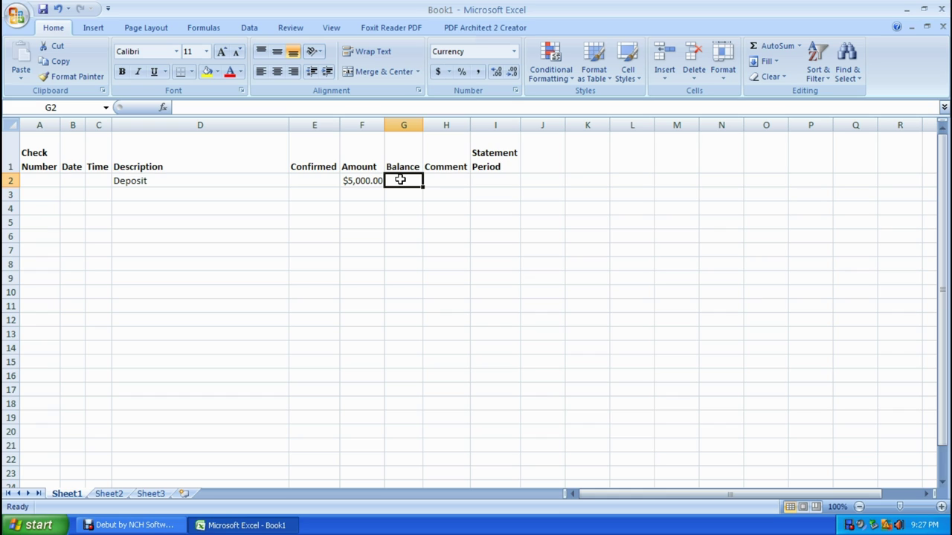
key("ctrl+r")
Step: AutoFit column G so the $5,000.00 balance displays fully
double_click(423, 125)
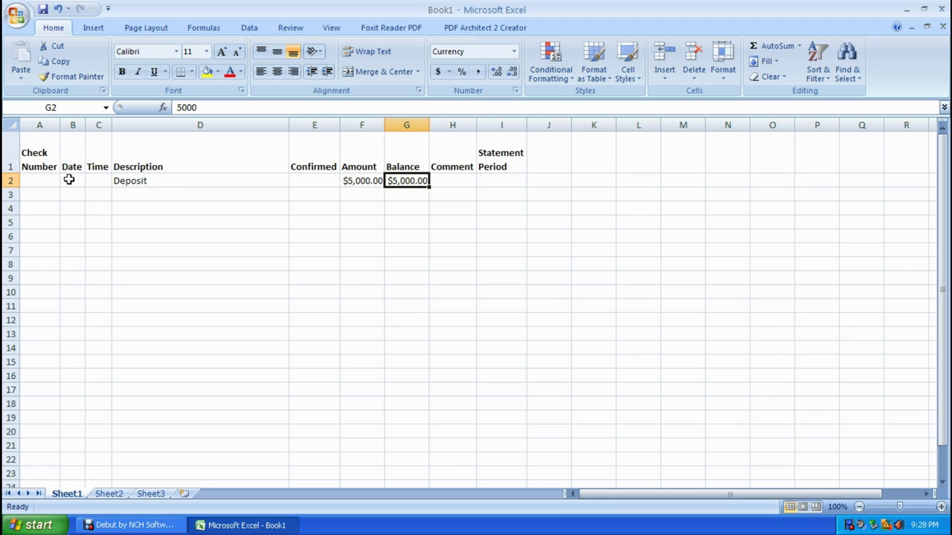
left_click(69, 180)
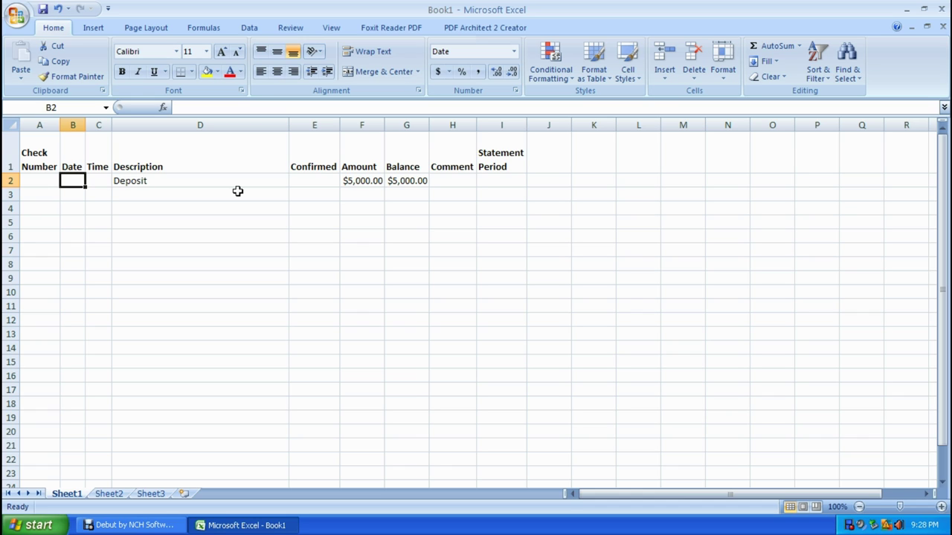
Step: Enter the Deposit's date 12/27/14, time 14:30 and comment 'From Santa'
type("12/")
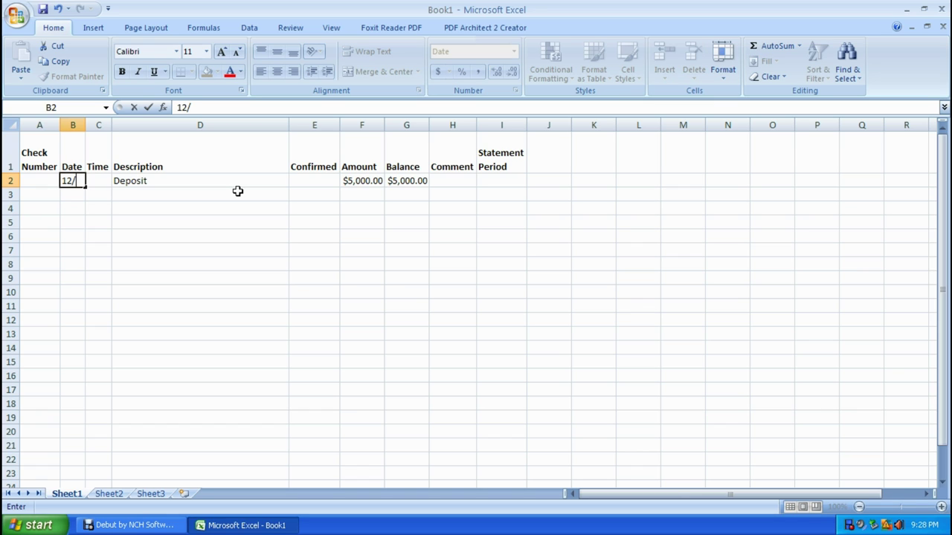
type("27/14")
key("Tab")
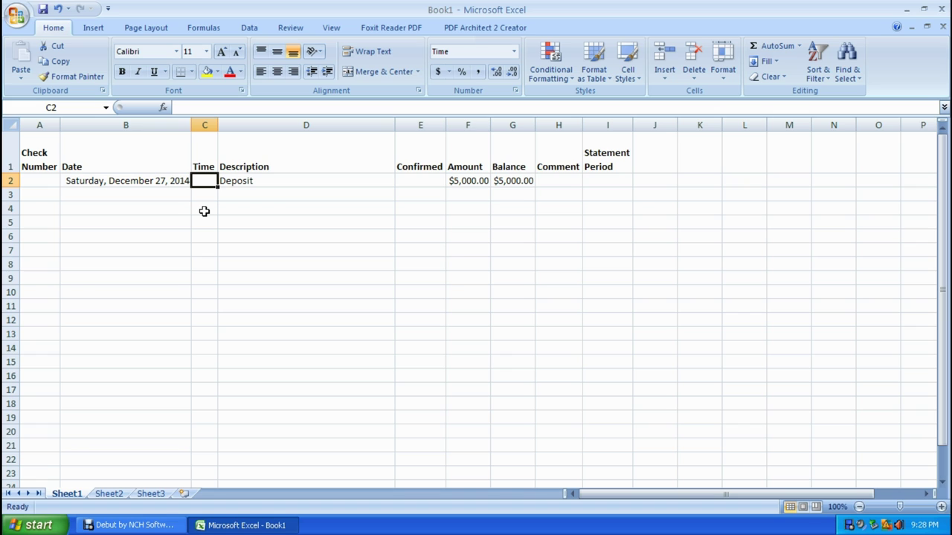
type("1")
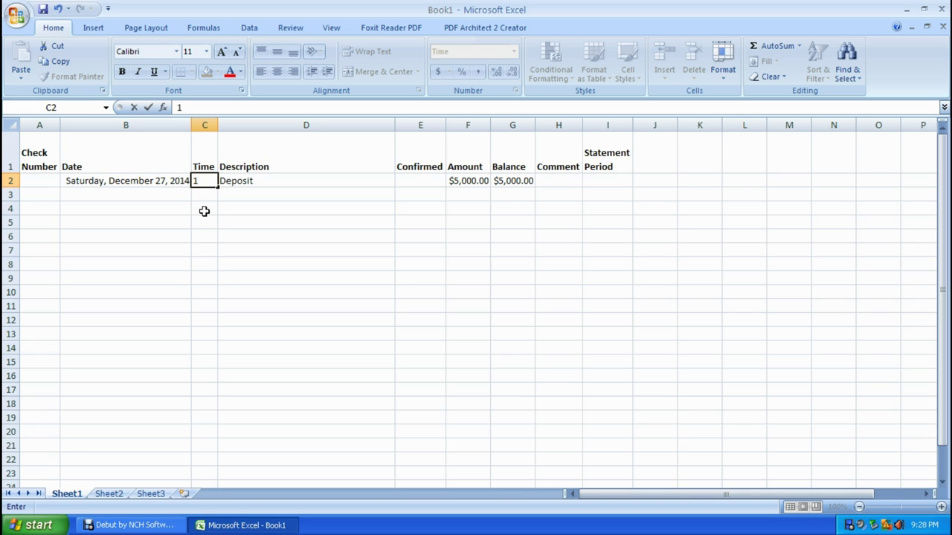
type("4:30")
key("Tab")
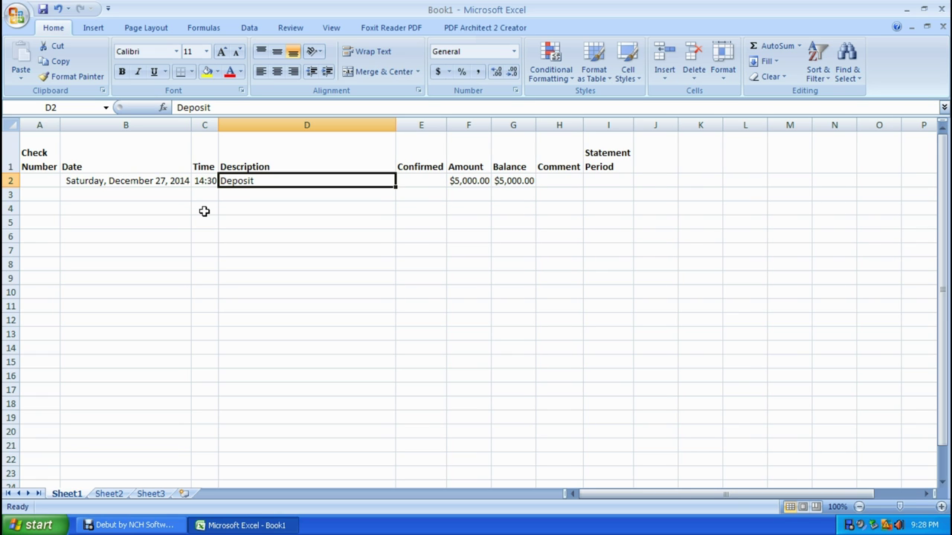
key("Tab")
key("Tab")
key("Tab")
key("Tab")
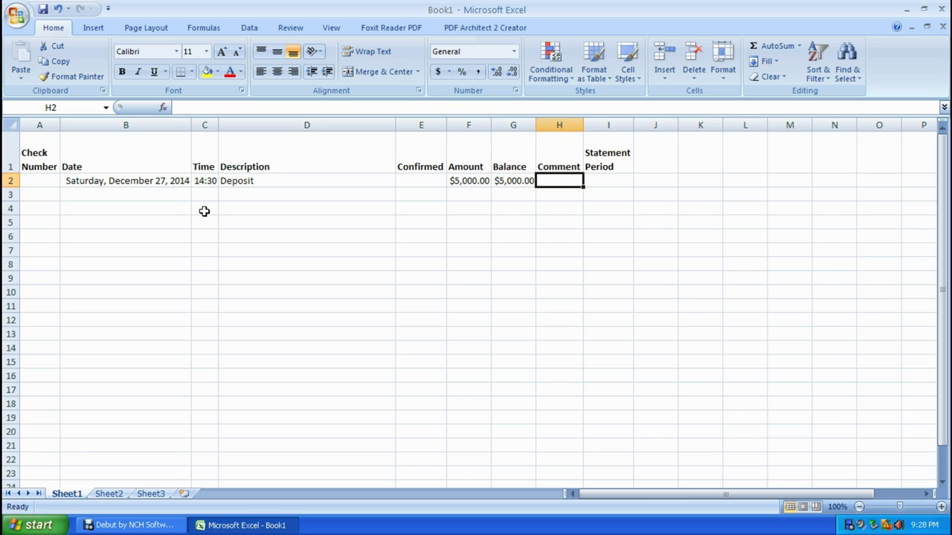
type("From S")
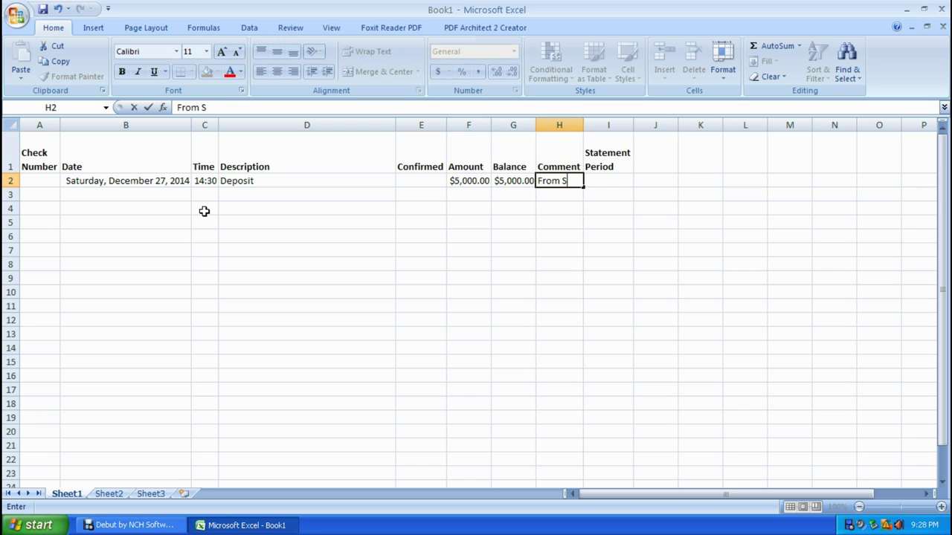
type("anta")
key("Return")
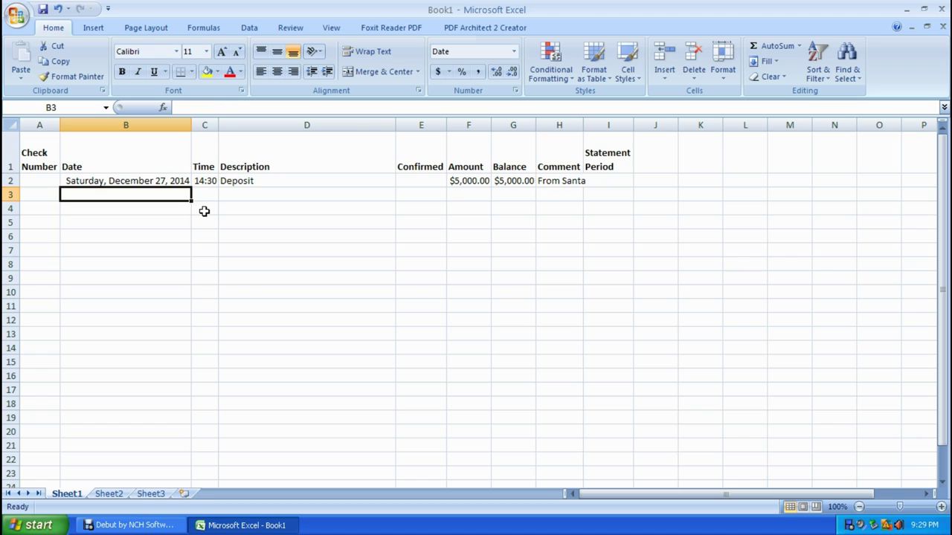
Step: Fill row 3 with 1/1/15, 2:00, Clem's Towing and amount -350, then begin its balance formula
key("Up")
key("Down")
type("1/1/")
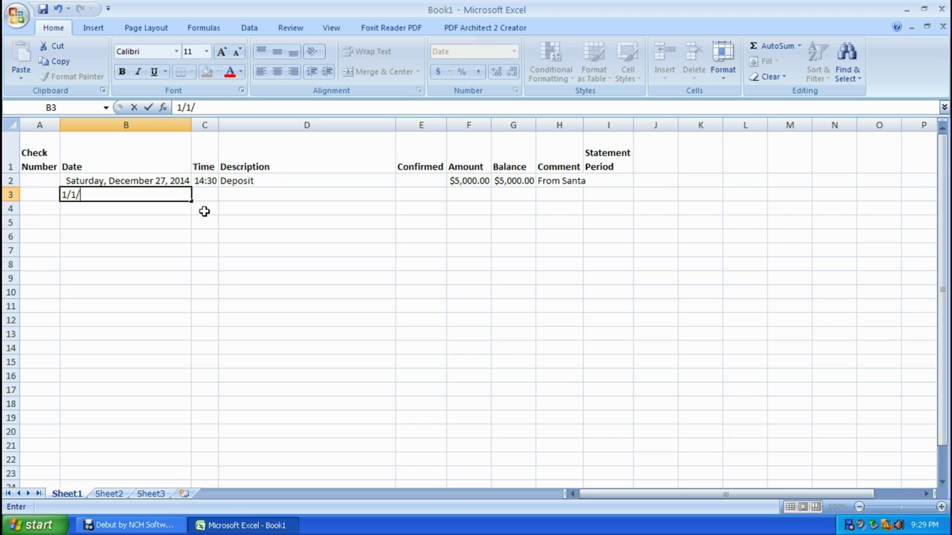
type("15")
key("Tab")
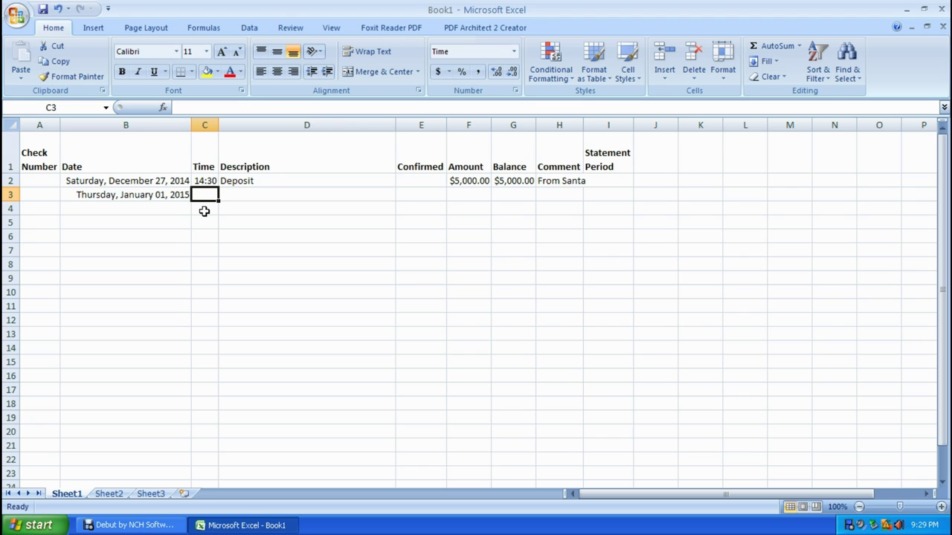
type("2")
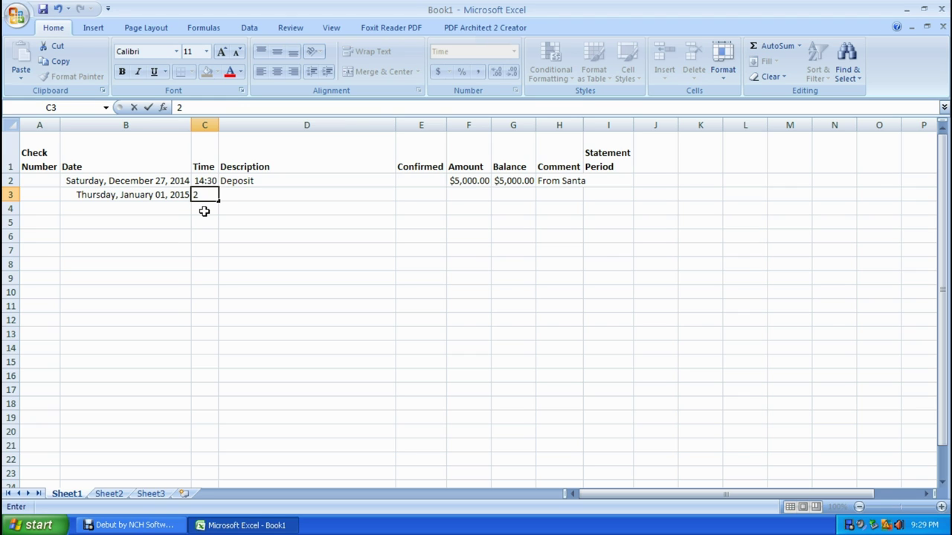
type(":00")
key("Tab")
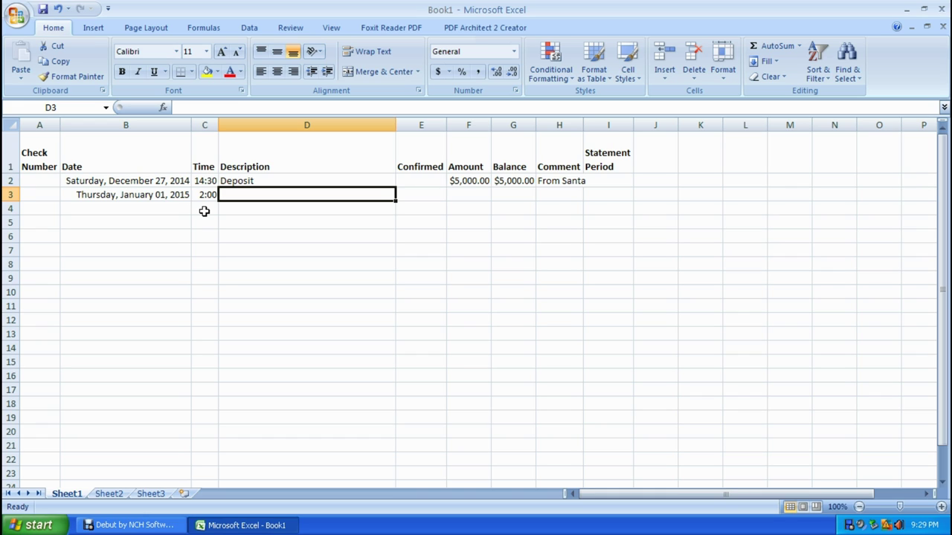
type("Clem")
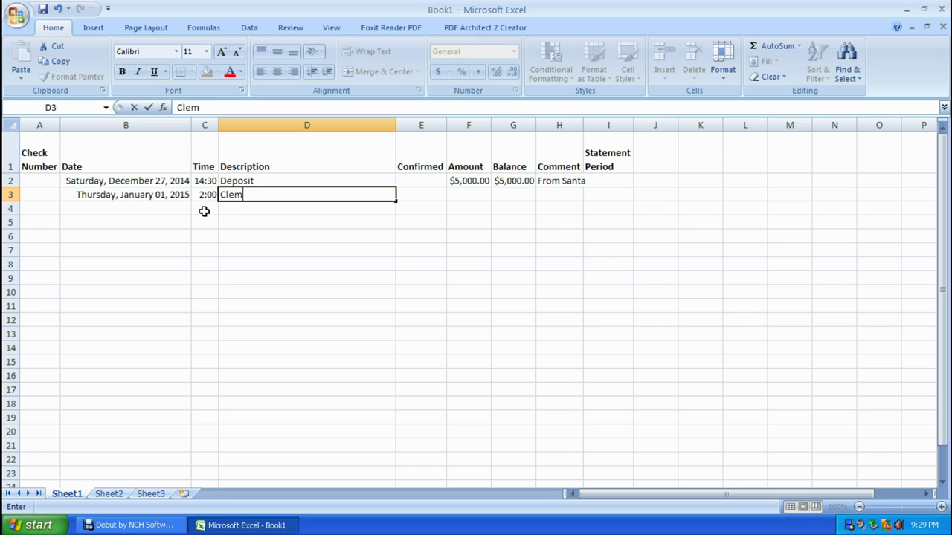
type("'s Towing")
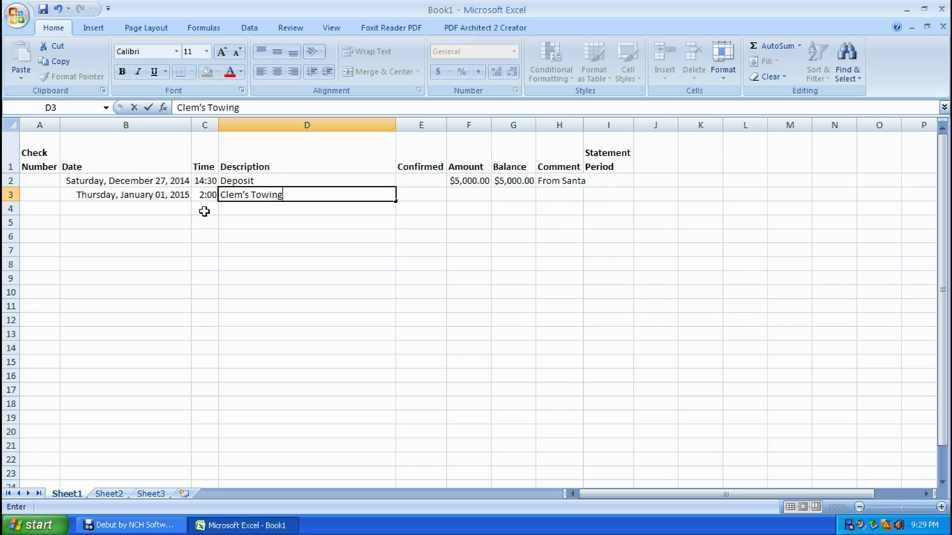
key("Tab")
key("Tab")
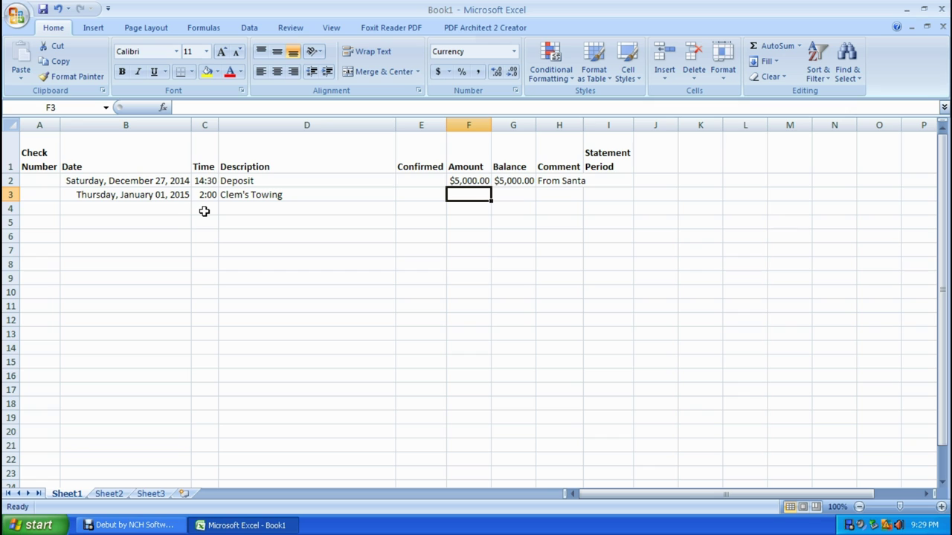
type("-350")
key("Tab")
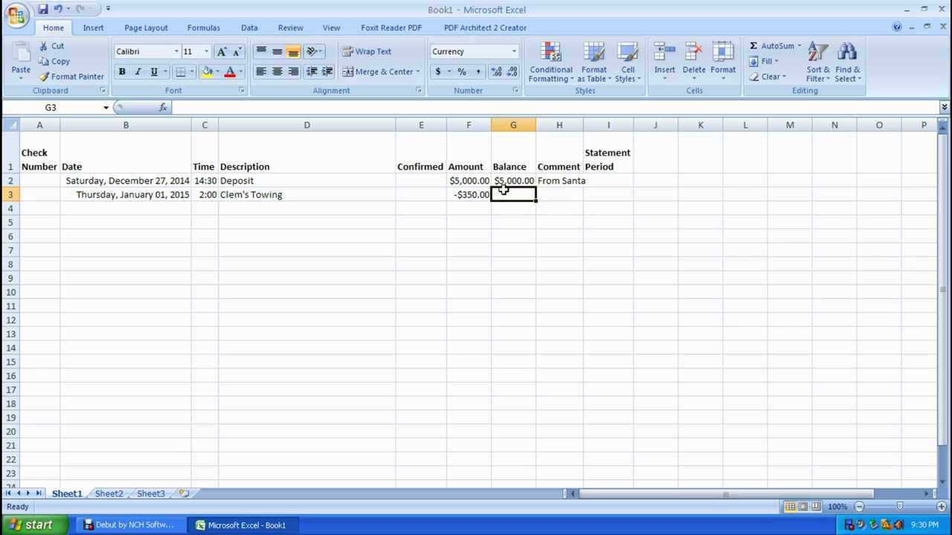
type("=")
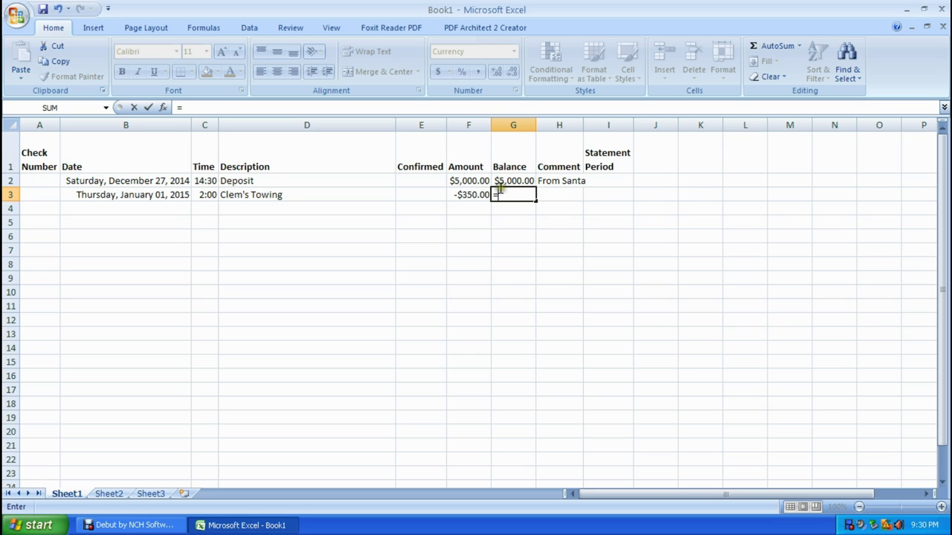
Step: Make G3's balance =G2+F3, giving $4,650.00, and slightly widen the Comment column
left_click(505, 180)
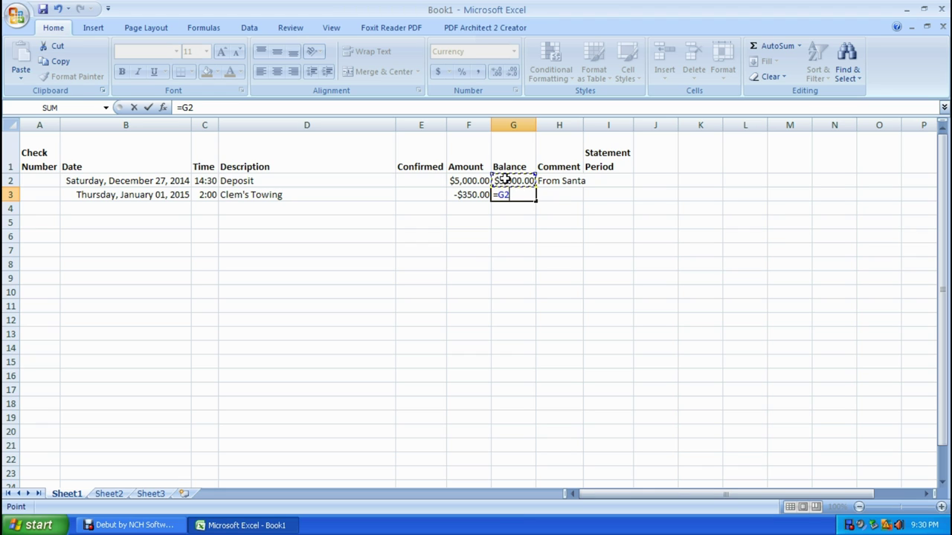
type("+")
left_click(472, 193)
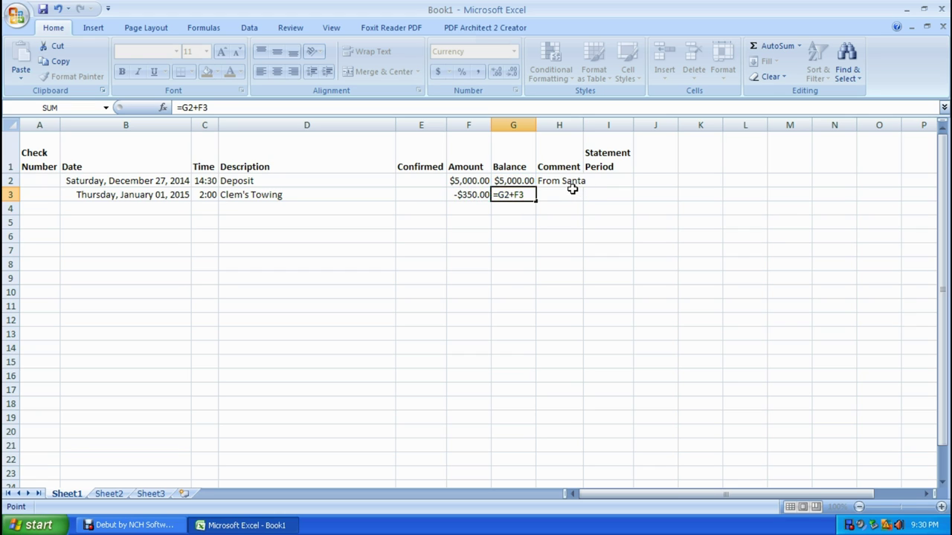
key("Return")
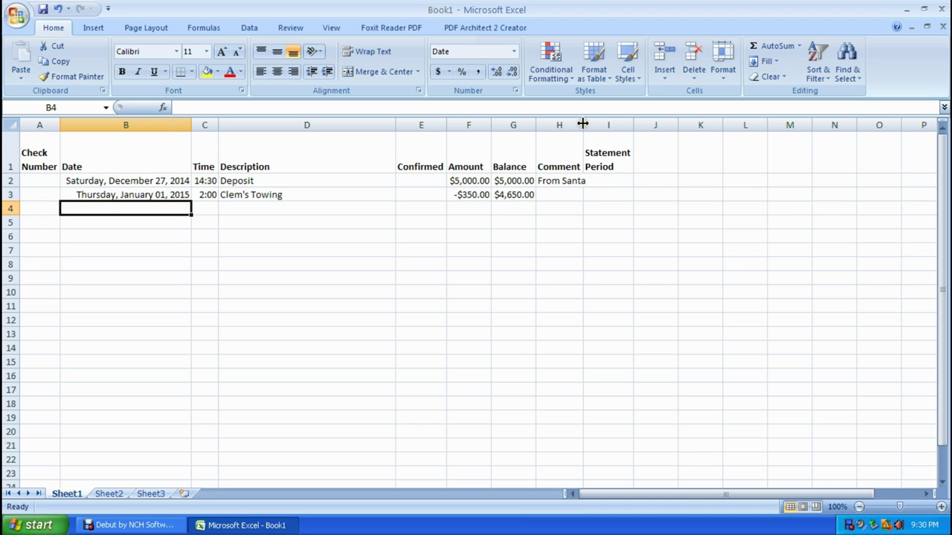
left_click_drag(582, 124, 588, 123)
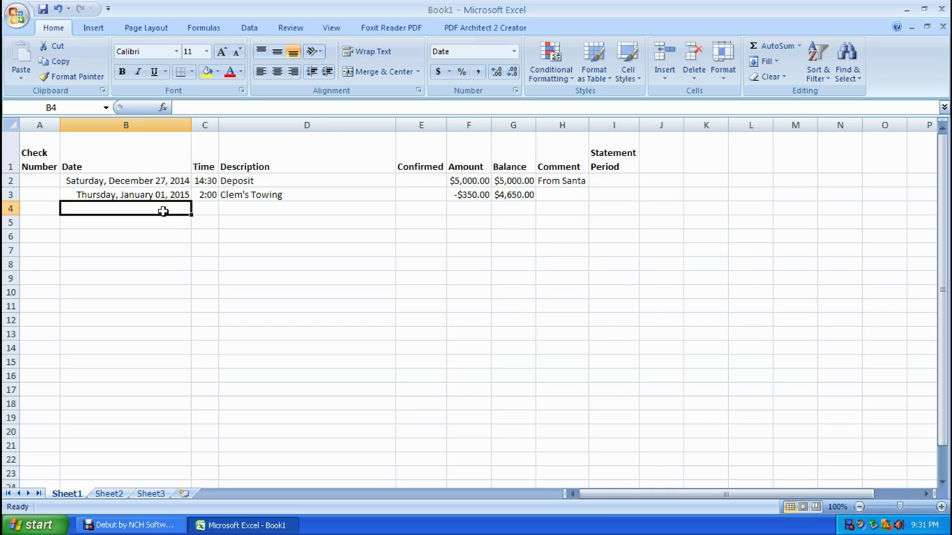
Step: Fill row 4 with 2/2/15, 15:15, Pablo's Pizza and amount -$12.99
type("2/2/15")
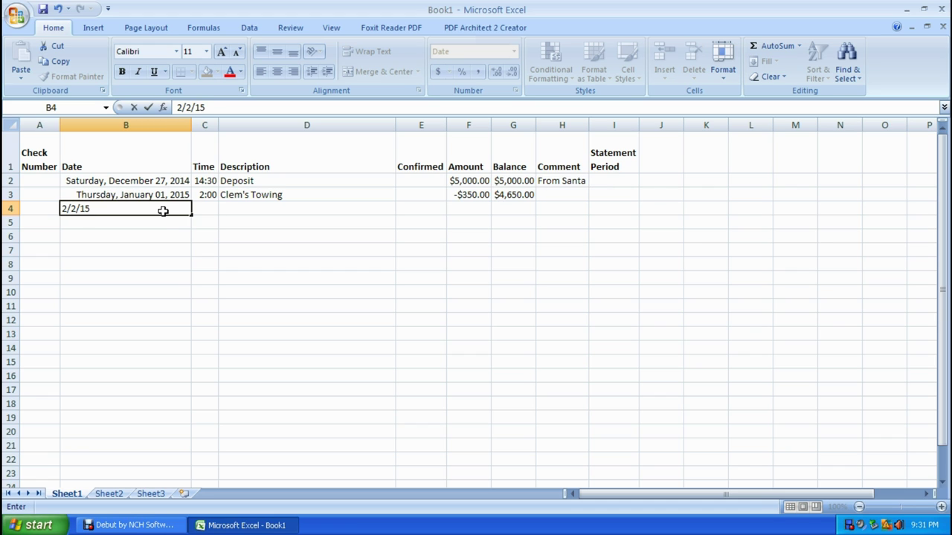
key("Tab")
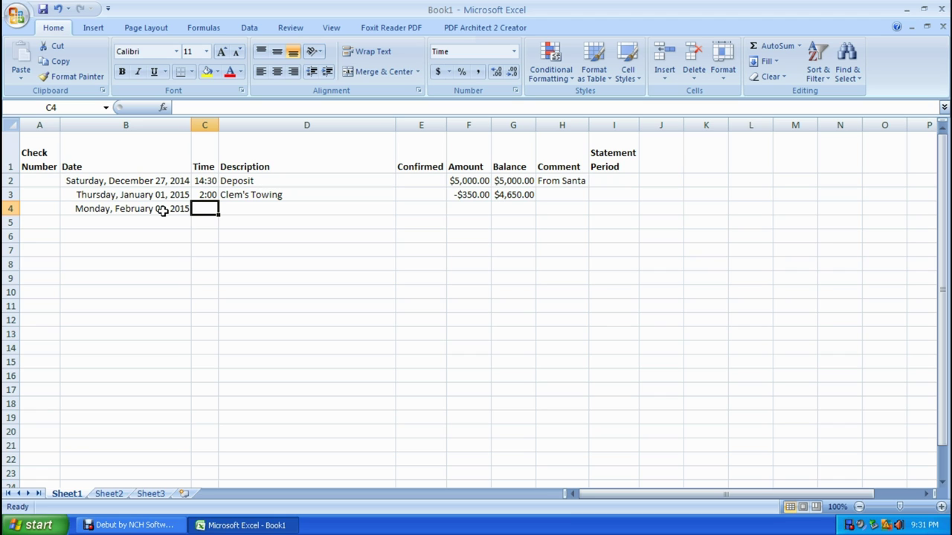
type("15:15")
key("Tab")
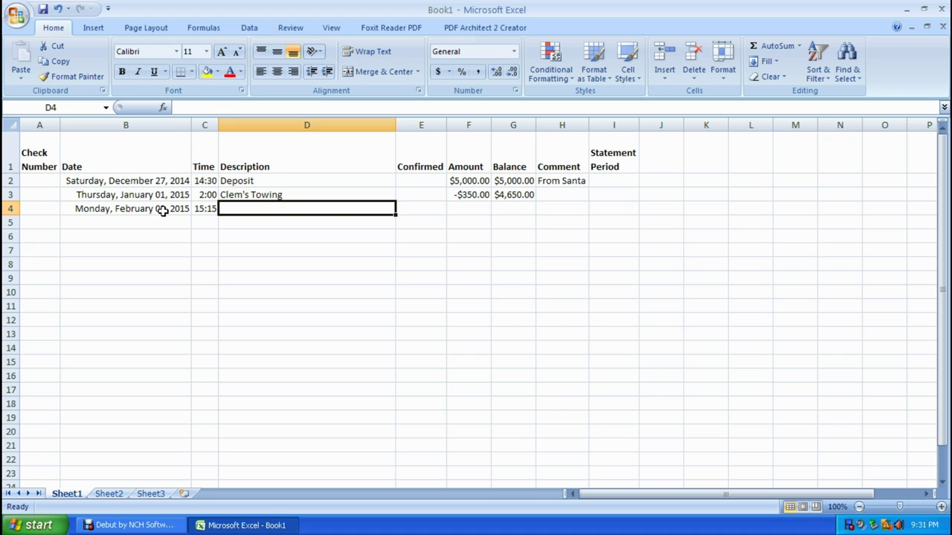
type("Pablo's Pizza")
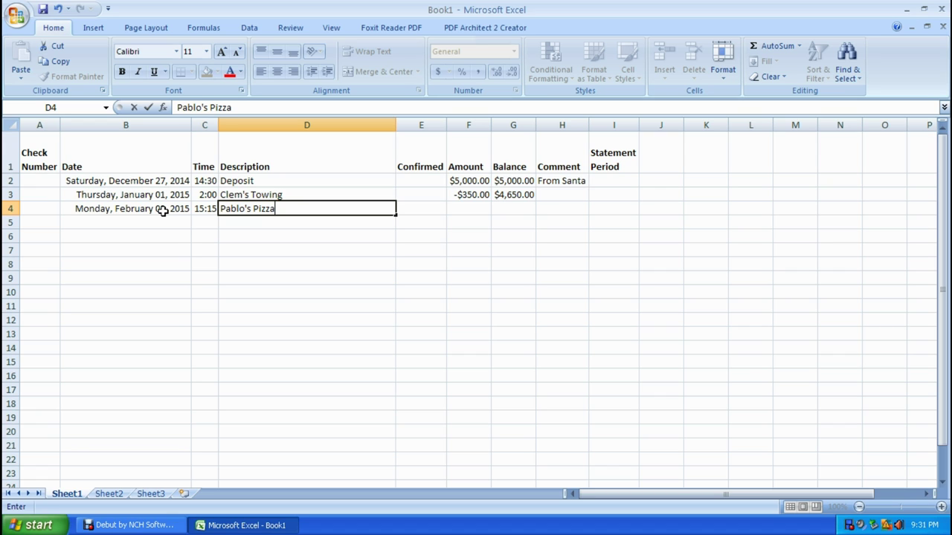
key("Tab")
key("Tab")
type("-$12.99")
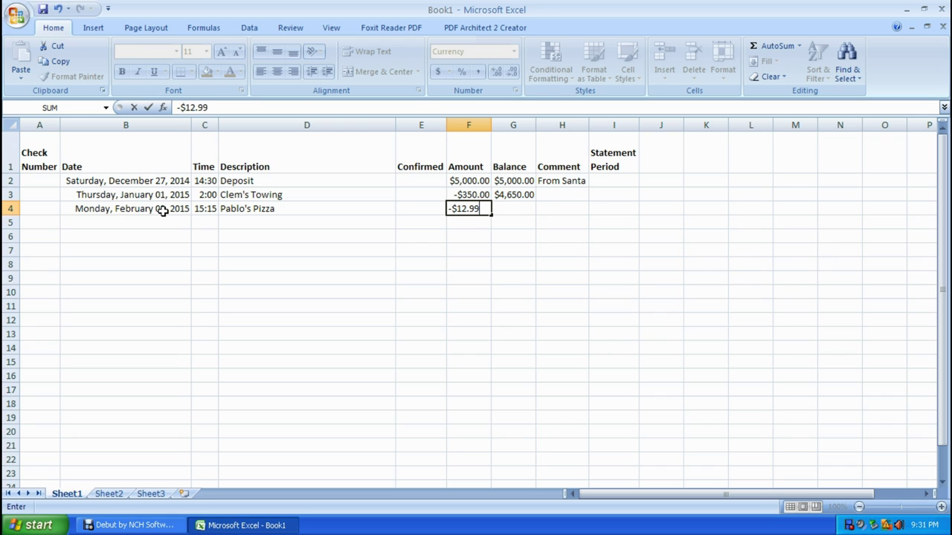
key("Tab")
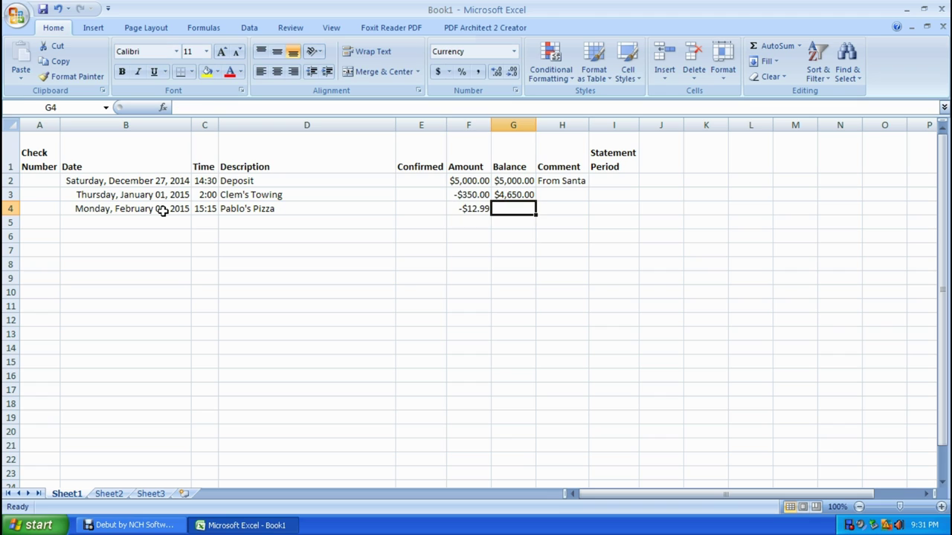
key("Return")
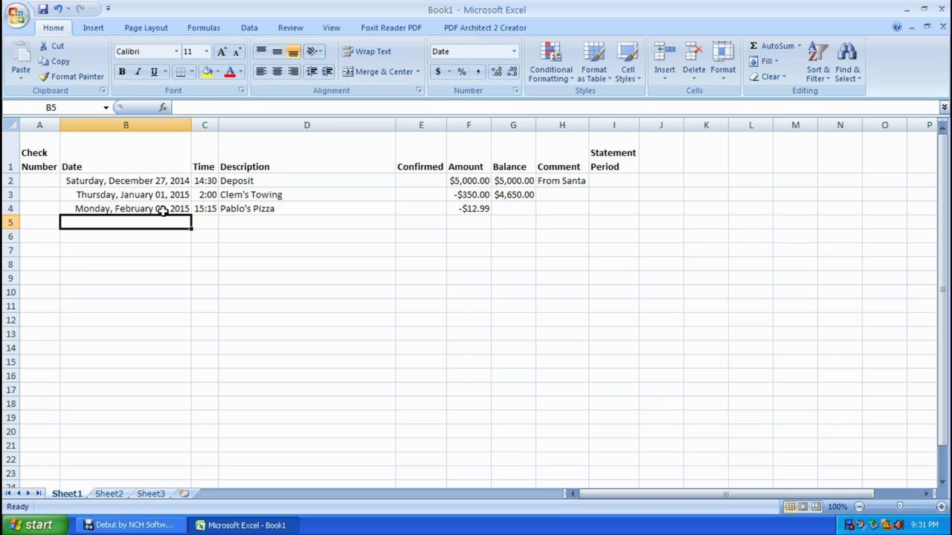
Step: Fill row 5 with date 2/4/15, no time, Roy's Rooter Service and amount -$578.69
type("2/")
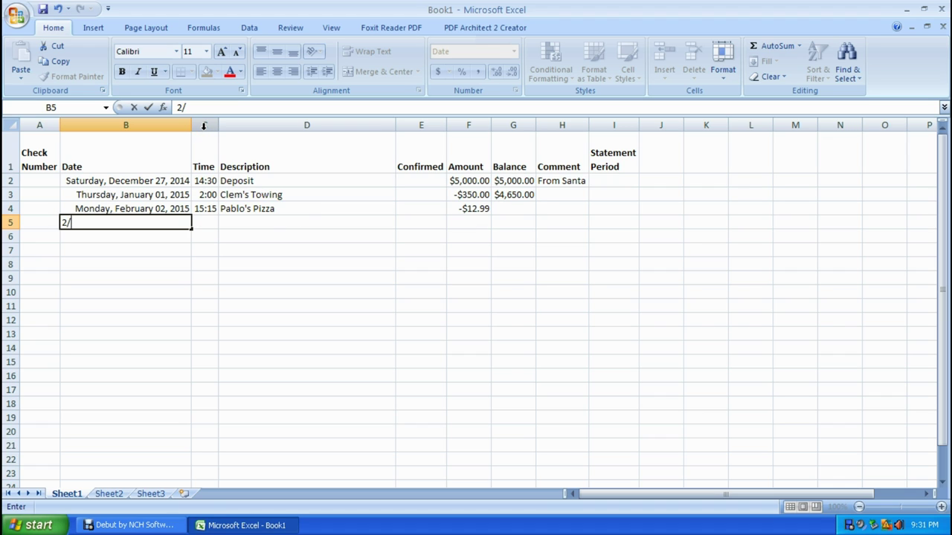
type("4/")
type("15")
key("Tab")
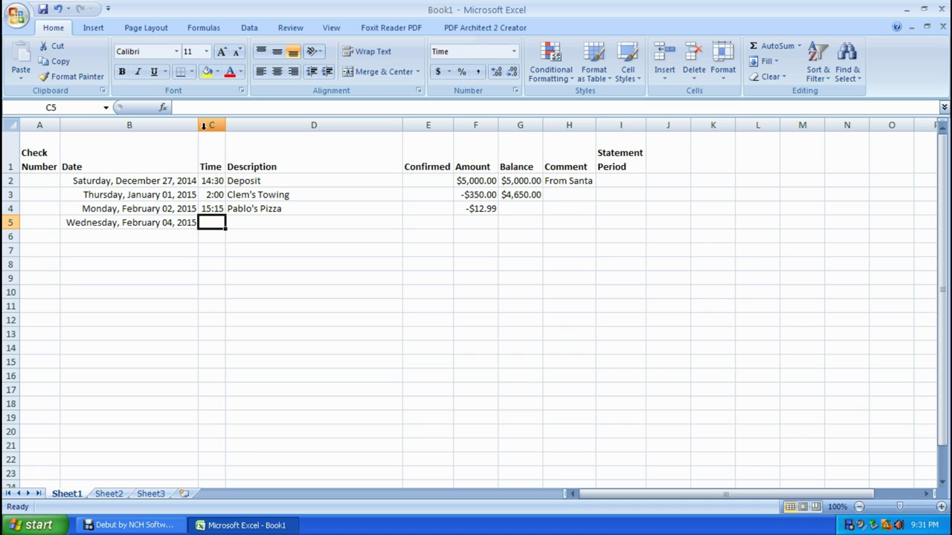
key("Tab")
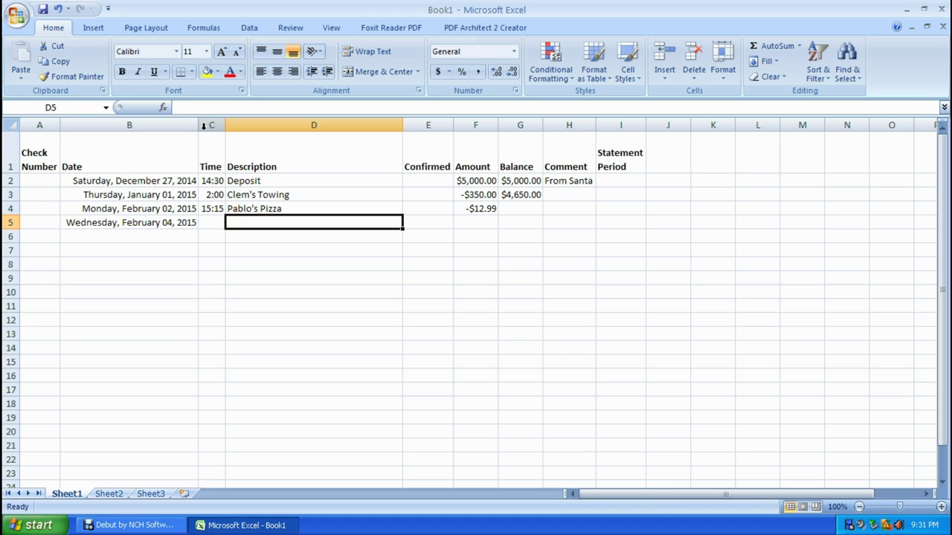
type("Roy'")
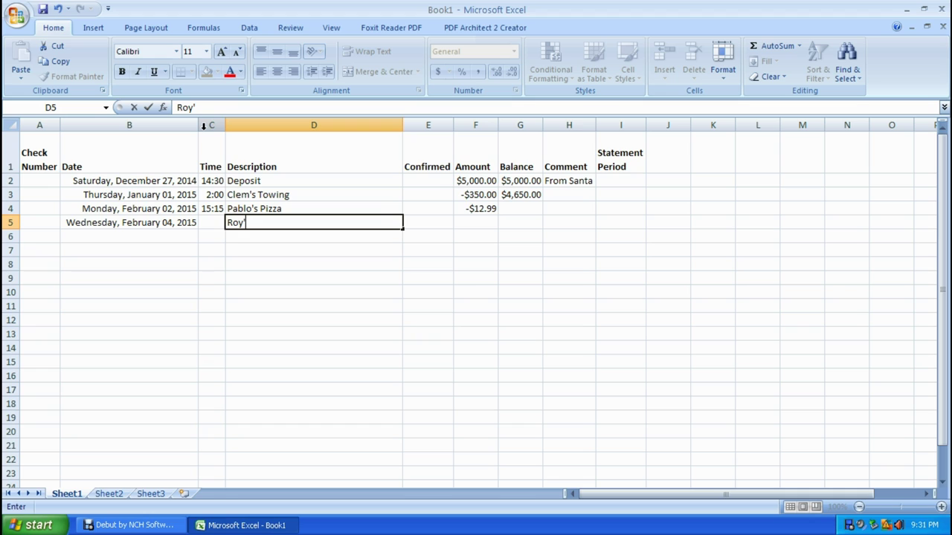
type("s Rooter Service")
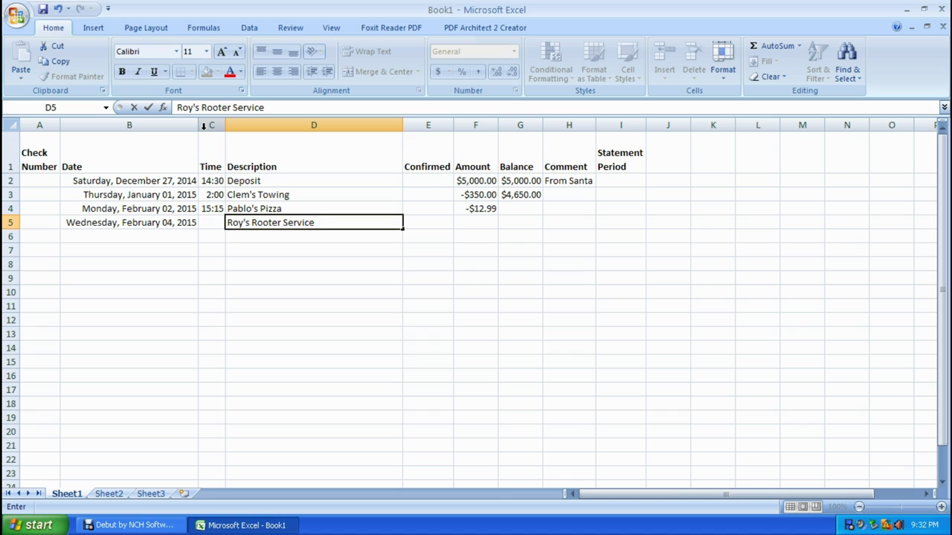
key("Tab")
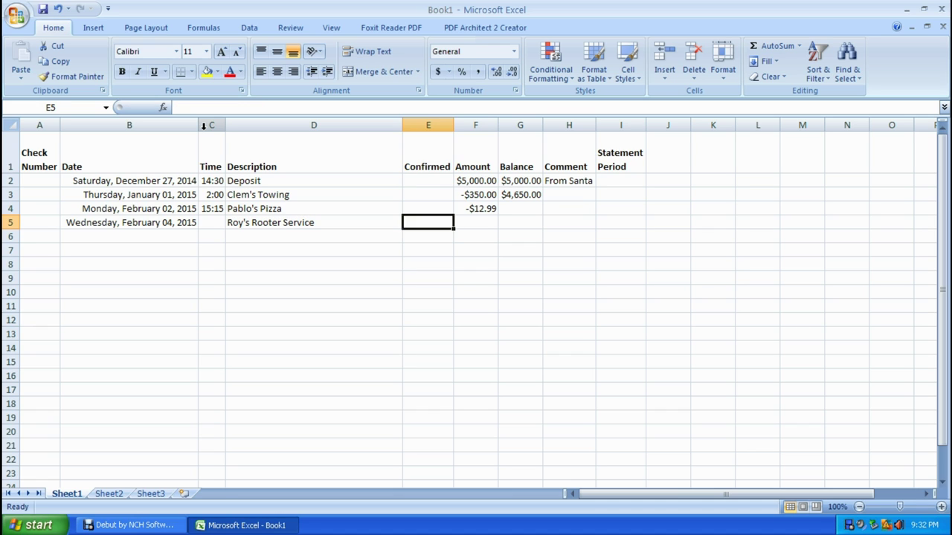
key("Tab")
type("-")
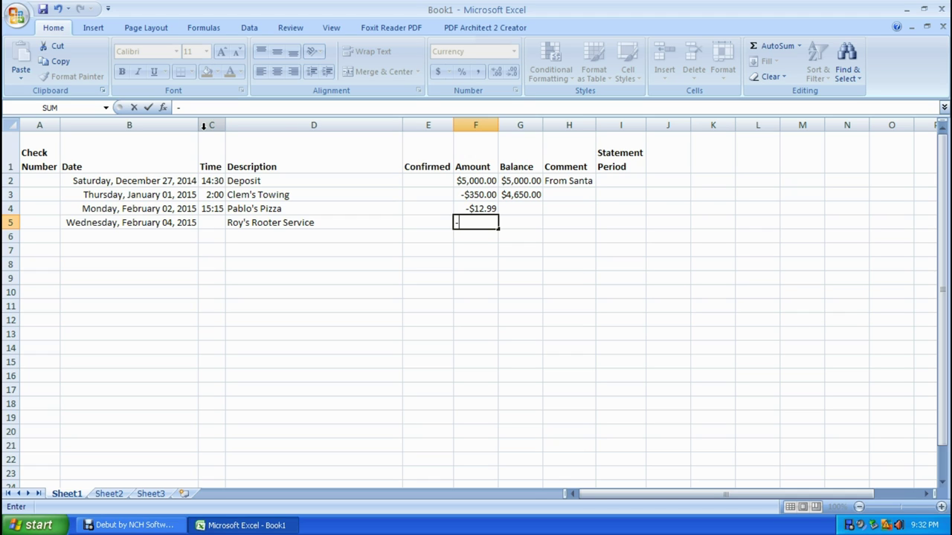
type("$578.69")
key("Tab")
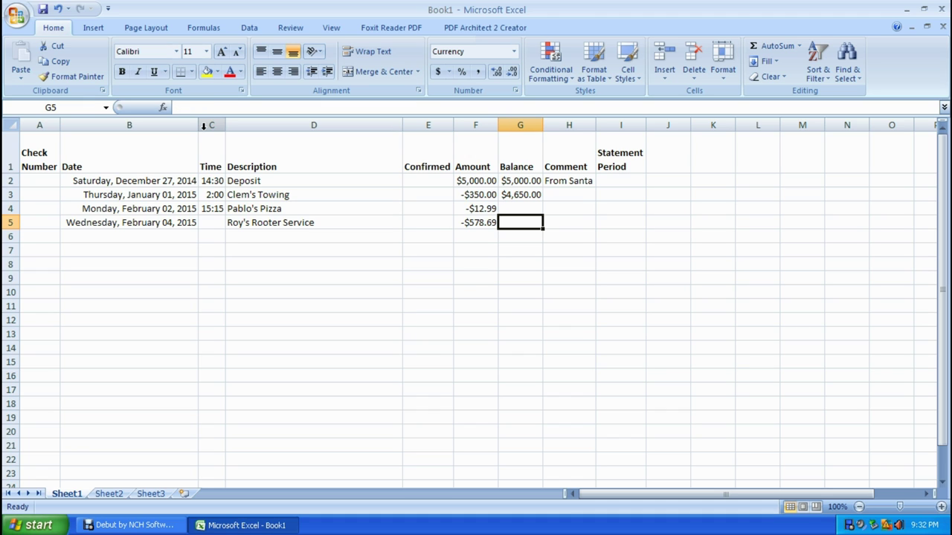
key("Return")
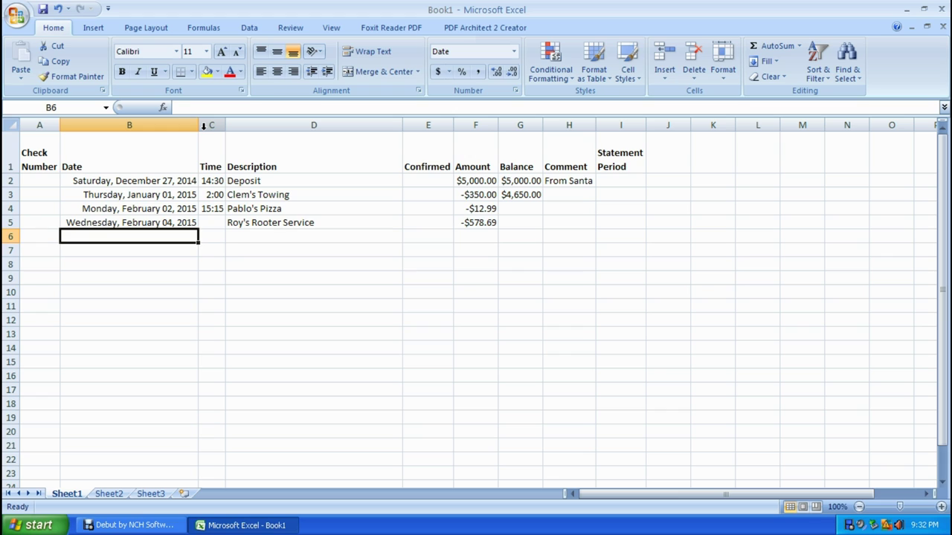
Step: Enter row 6's date 2/6/15 and time 12:45, and type a first description
type("2/6/")
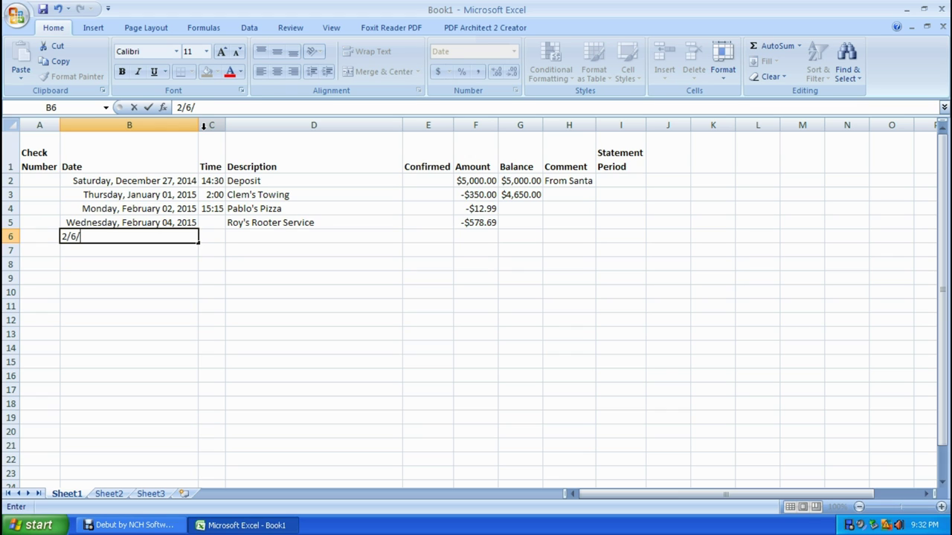
type("15")
key("Tab")
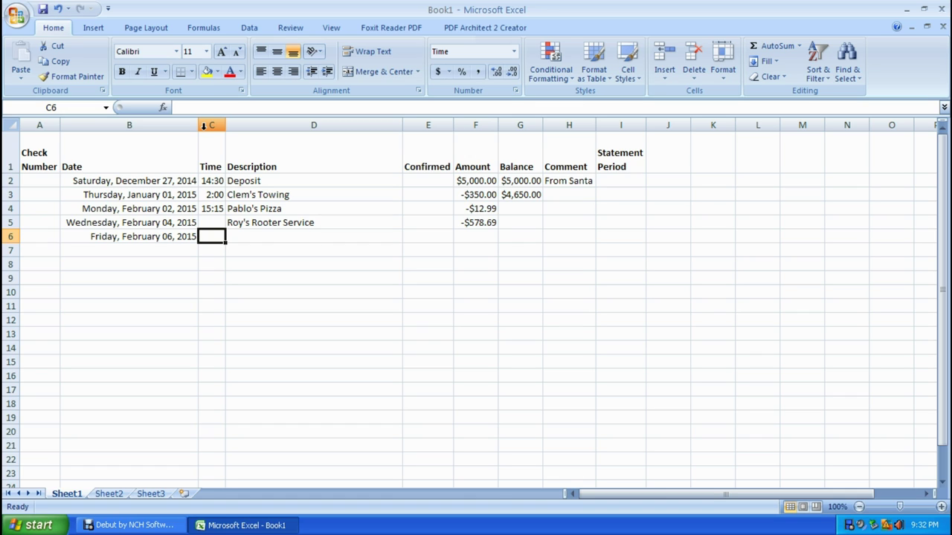
type("12:45")
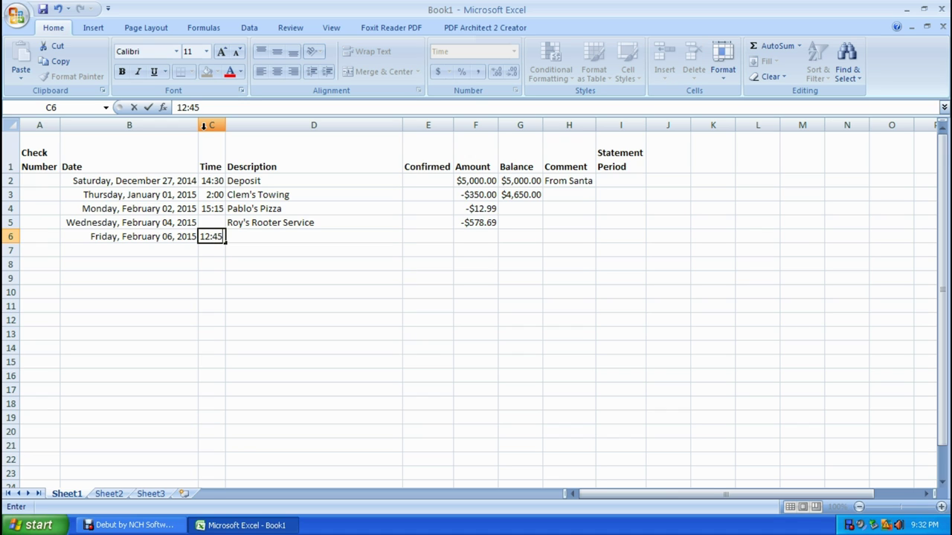
key("Tab")
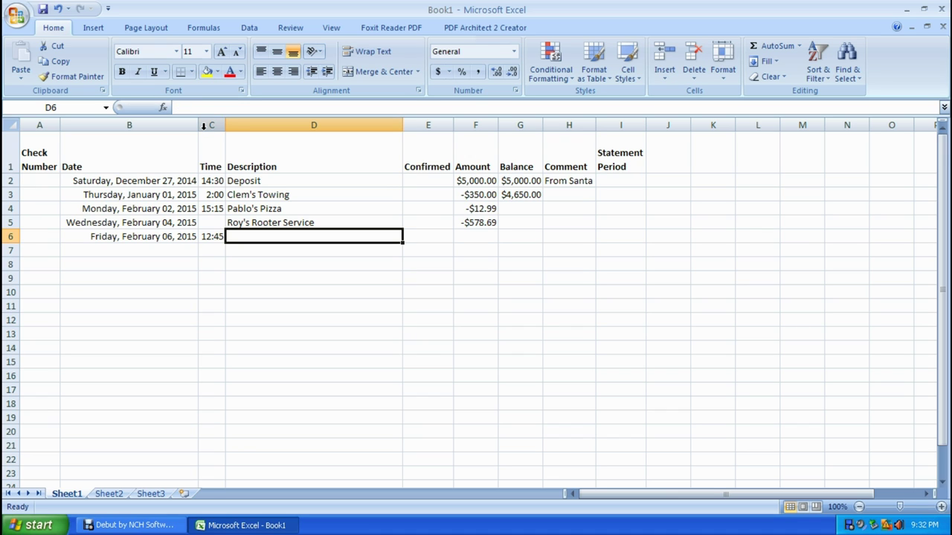
type("P")
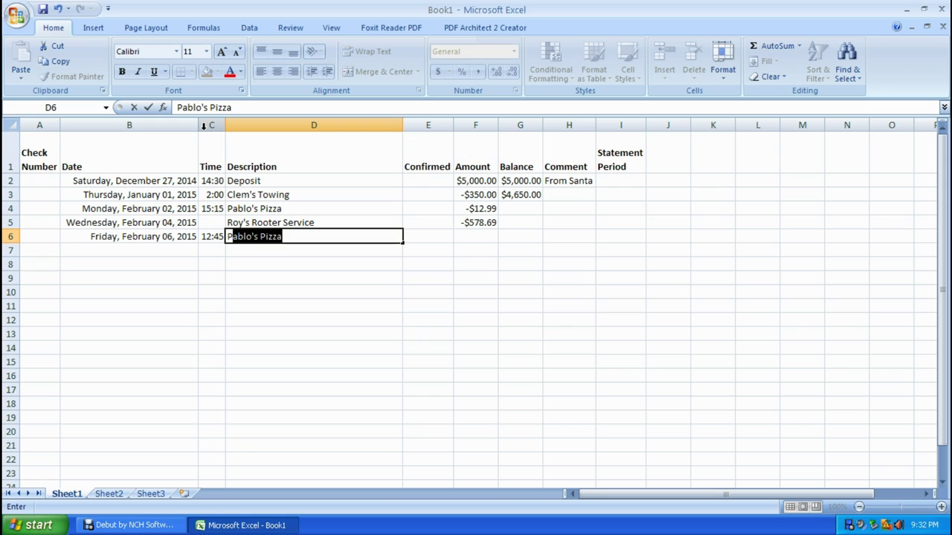
type("aycheck")
key("BackSpace")
key("BackSpace")
key("BackSpace")
key("BackSpace")
key("BackSpace")
key("BackSpace")
key("BackSpace")
key("BackSpace")
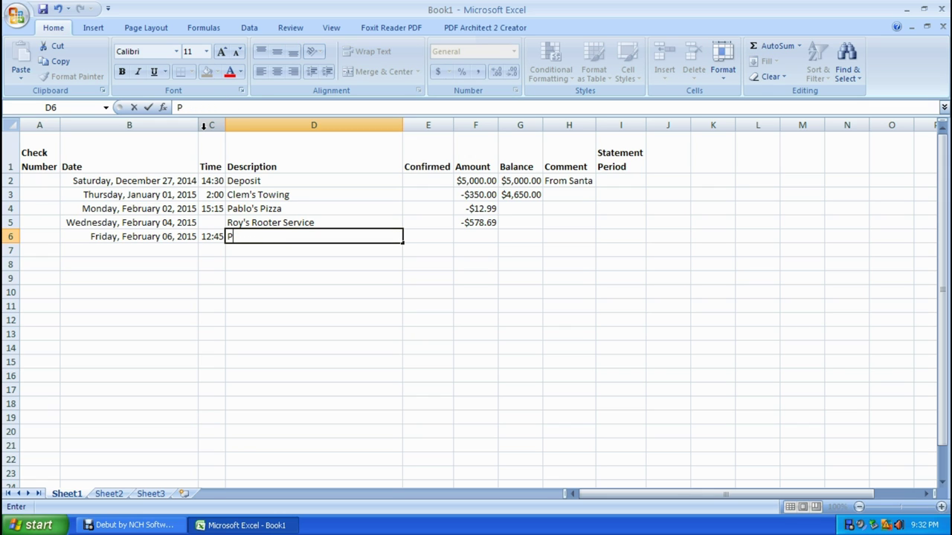
type("Pizza")
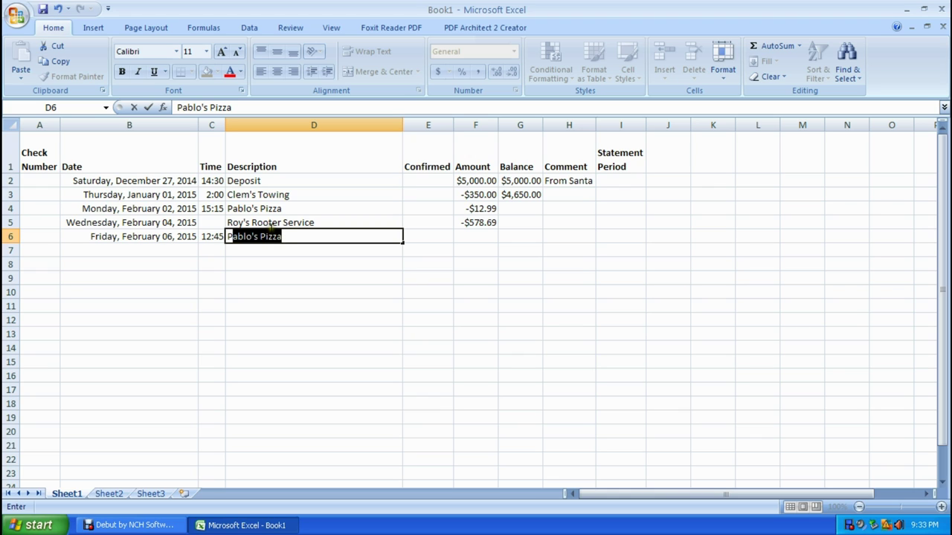
key("Return")
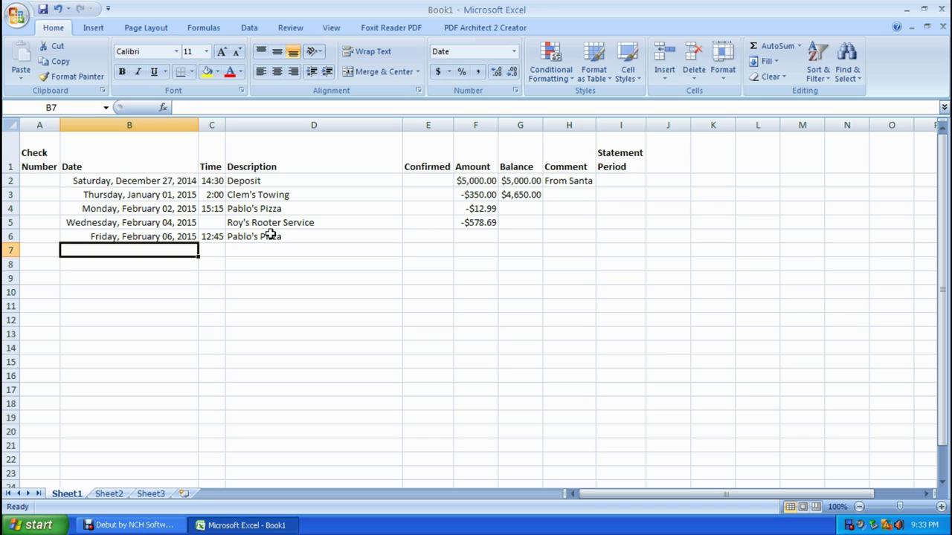
Step: Correct row 6's description to 'Pay Check' and enter the $3,000 amount
left_click(269, 234)
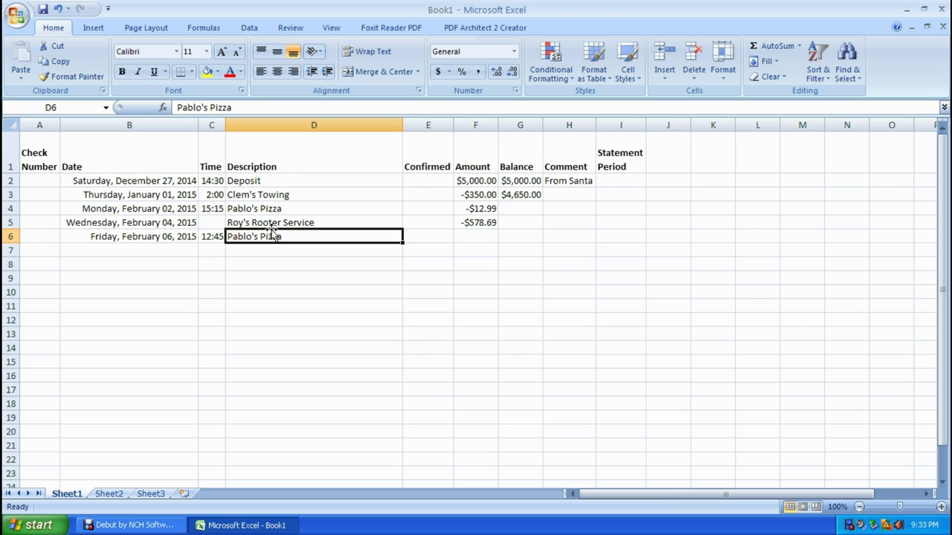
type("Paych")
key("BackSpace")
key("BackSpace")
type("Check 1")
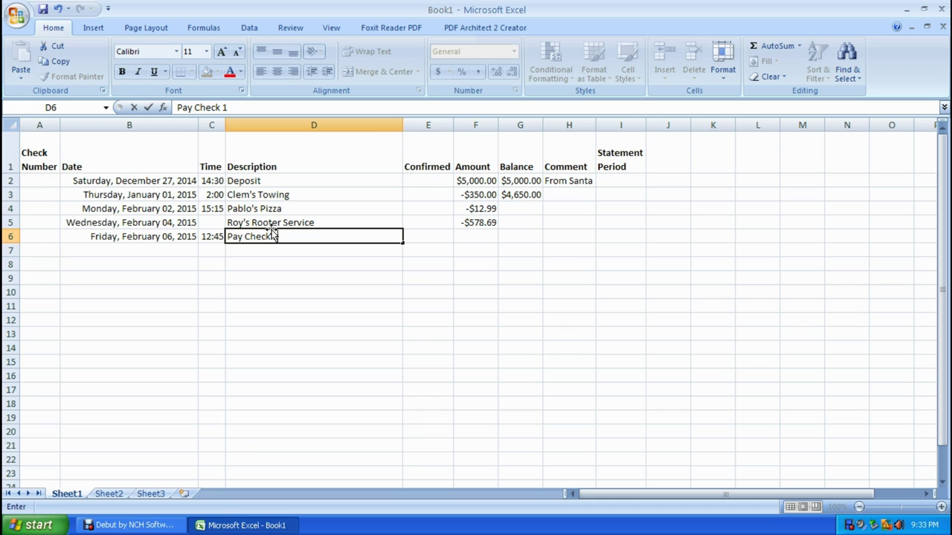
key("Tab")
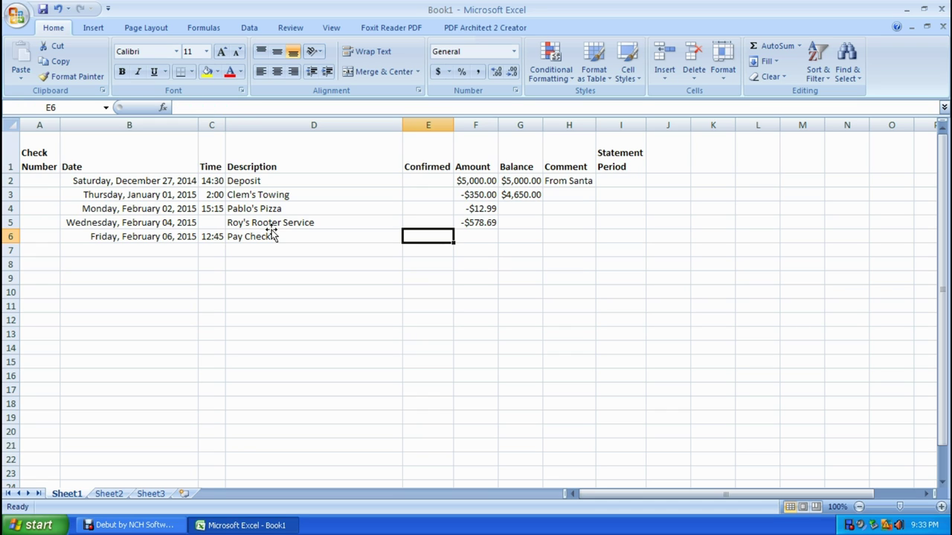
key("Tab")
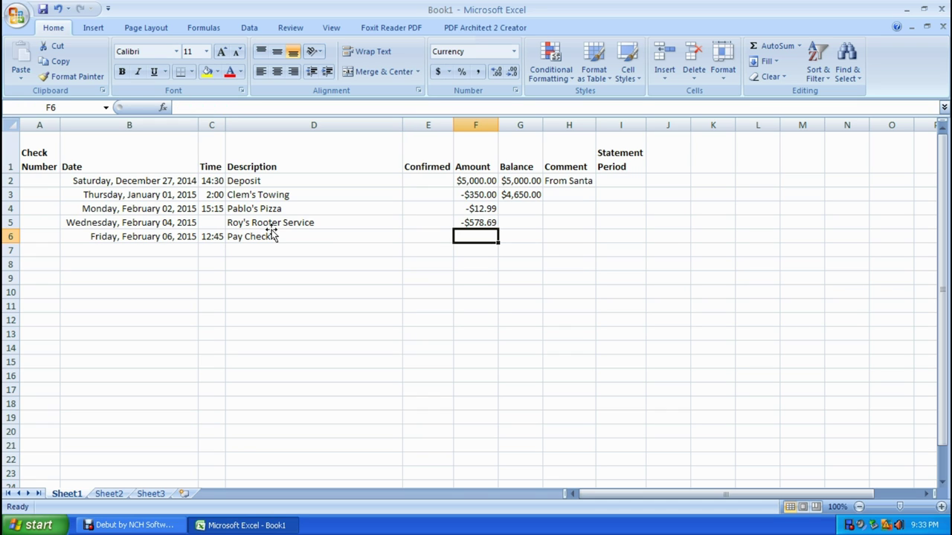
type("$")
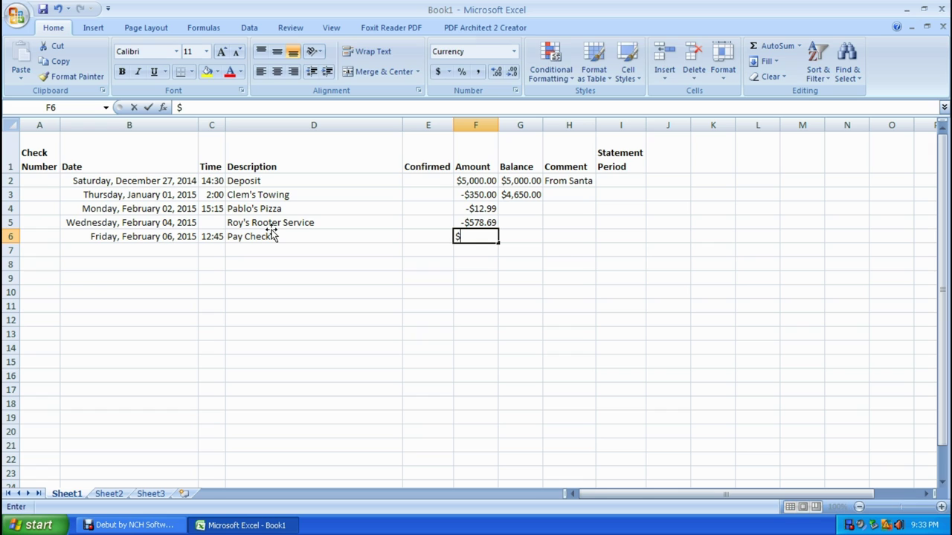
type("3,00000")
key("Tab")
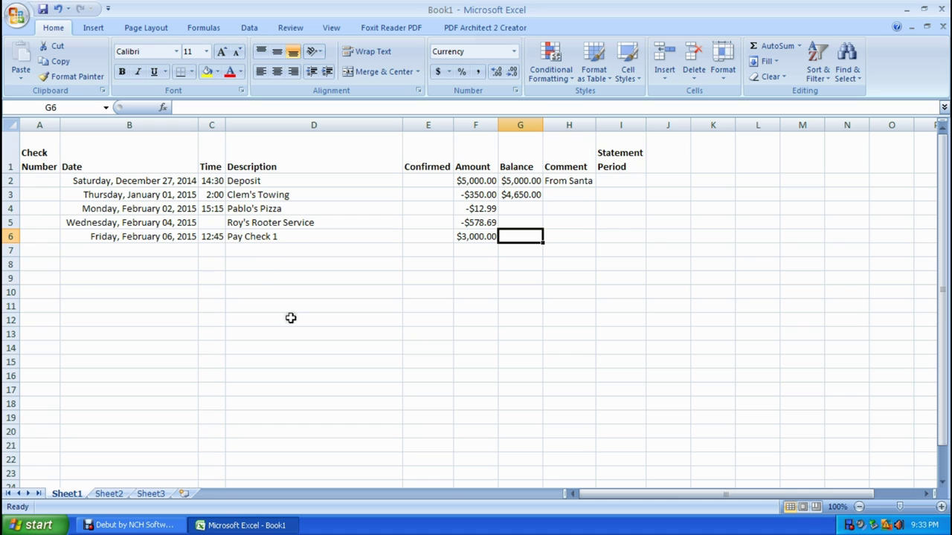
Step: Copy the =G2+F3 balance formula from G3 down to G6 and check each row's formula
left_click(520, 195)
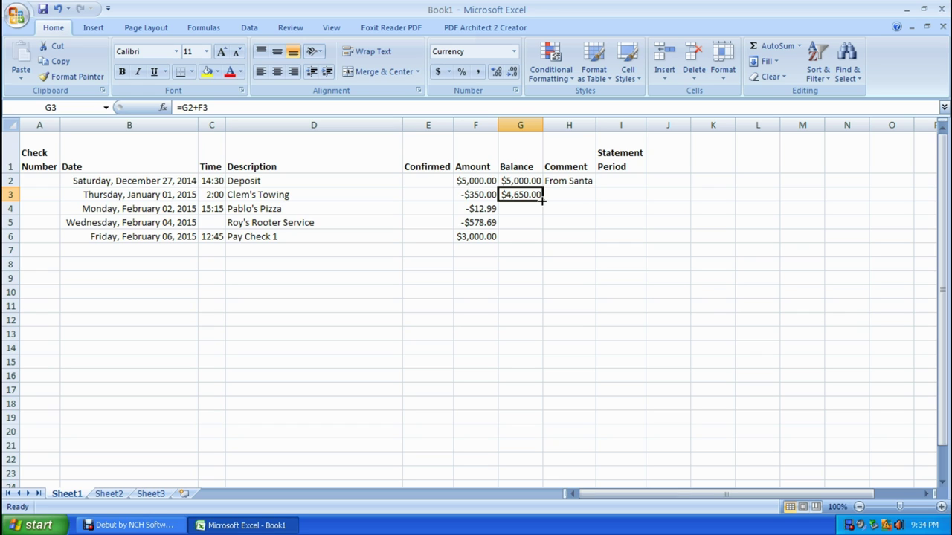
double_click(542, 199)
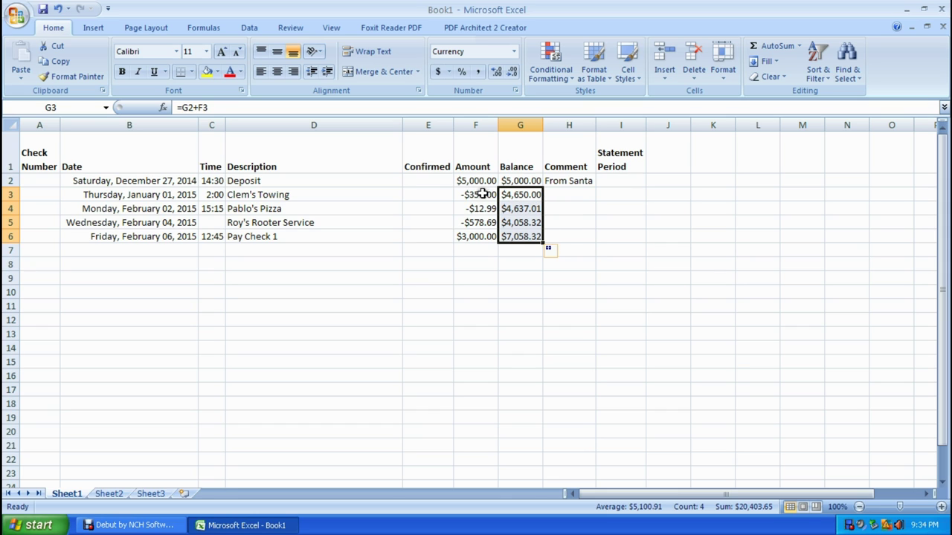
left_click(525, 195)
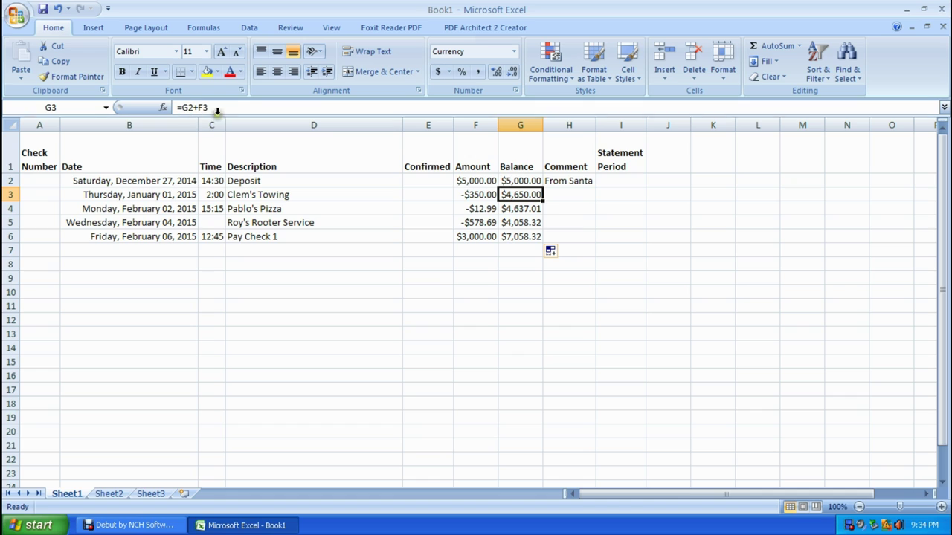
key("Down")
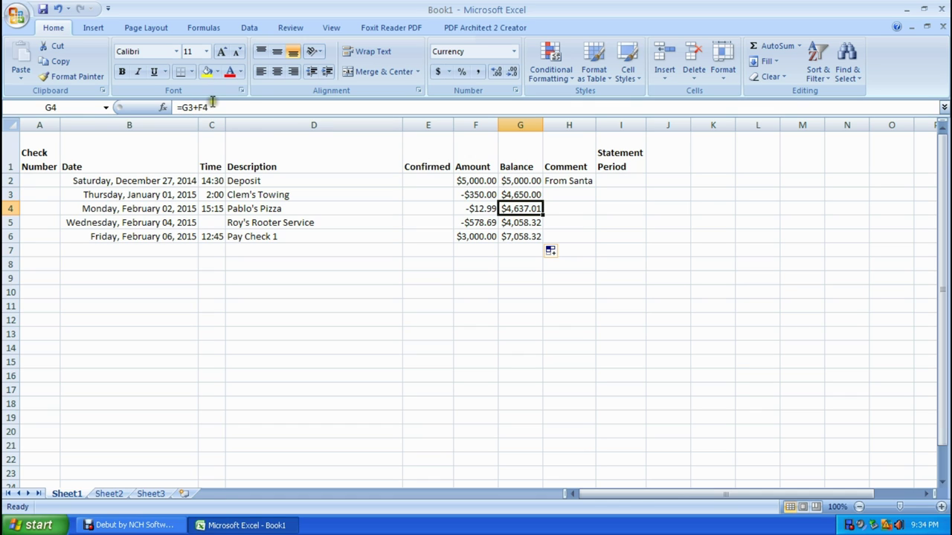
key("Down")
key("Down")
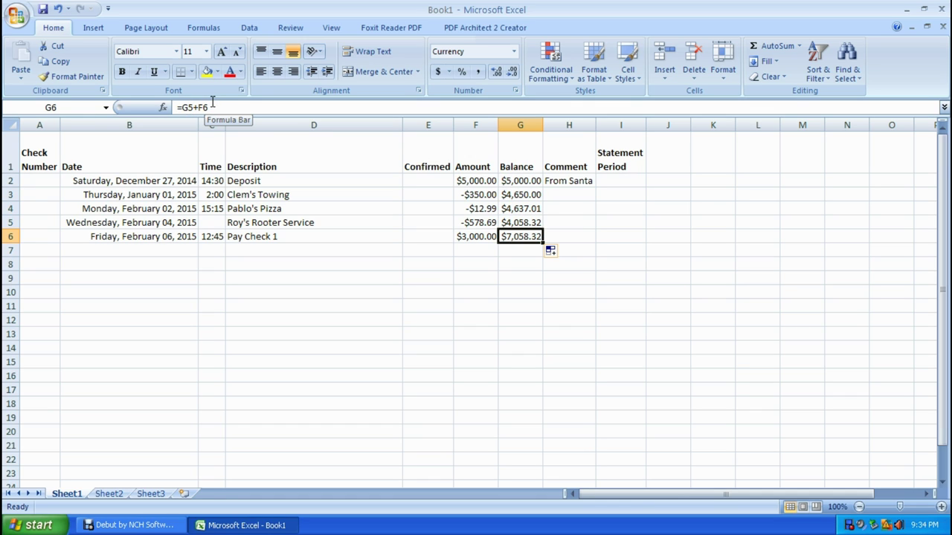
key("Up")
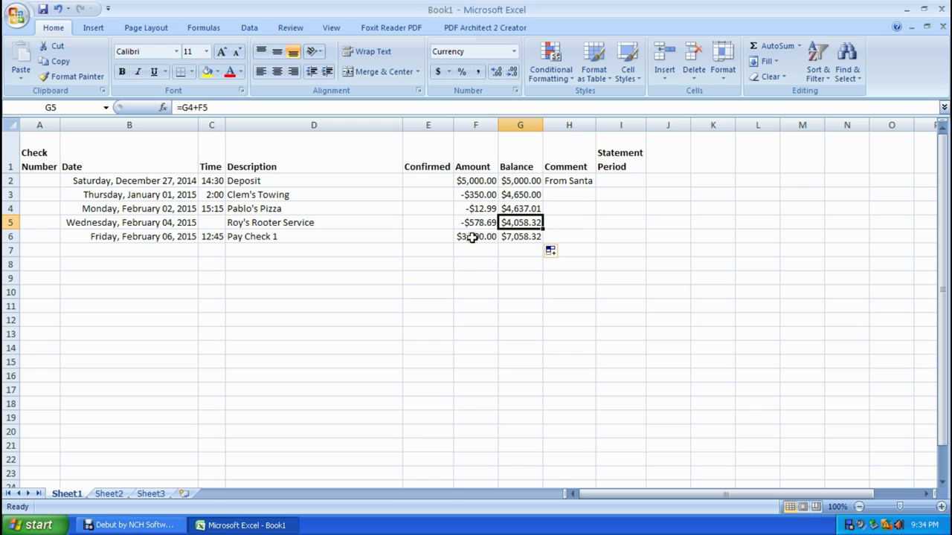
left_click(512, 251)
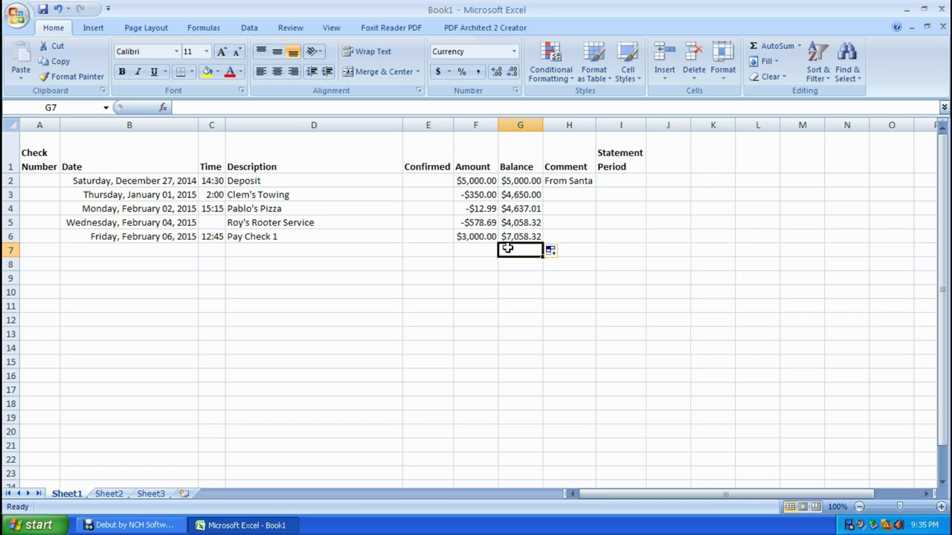
Step: Insert a blank row above Pablo's Pizza as the new row 4
right_click(7, 209)
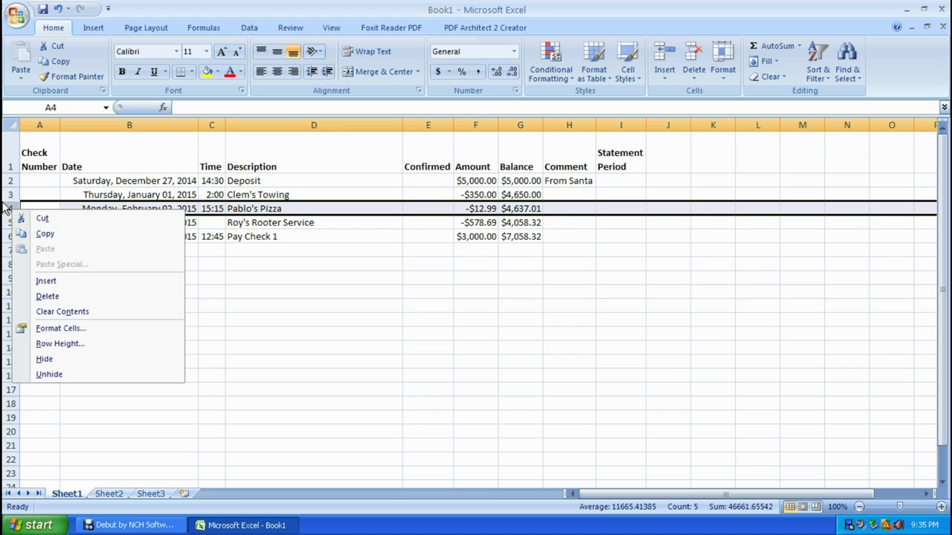
key("Escape")
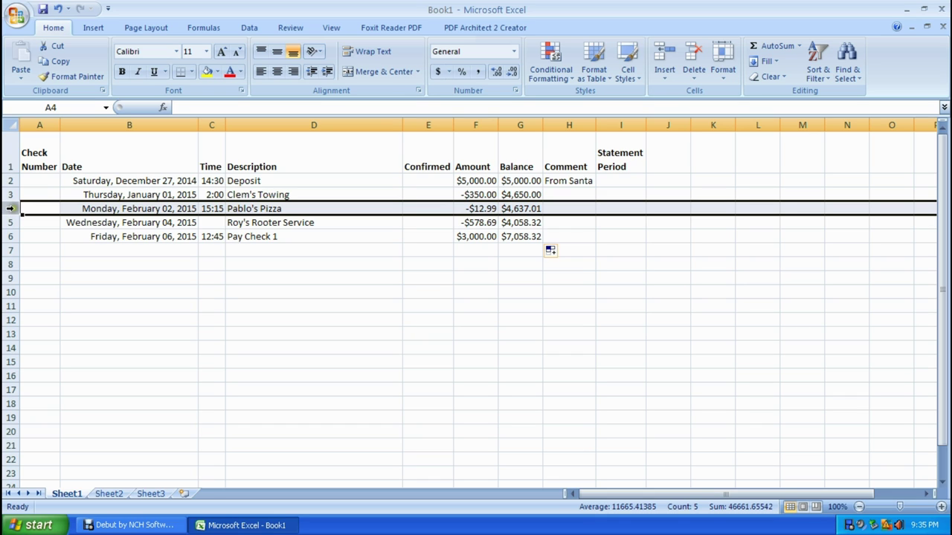
right_click(12, 208)
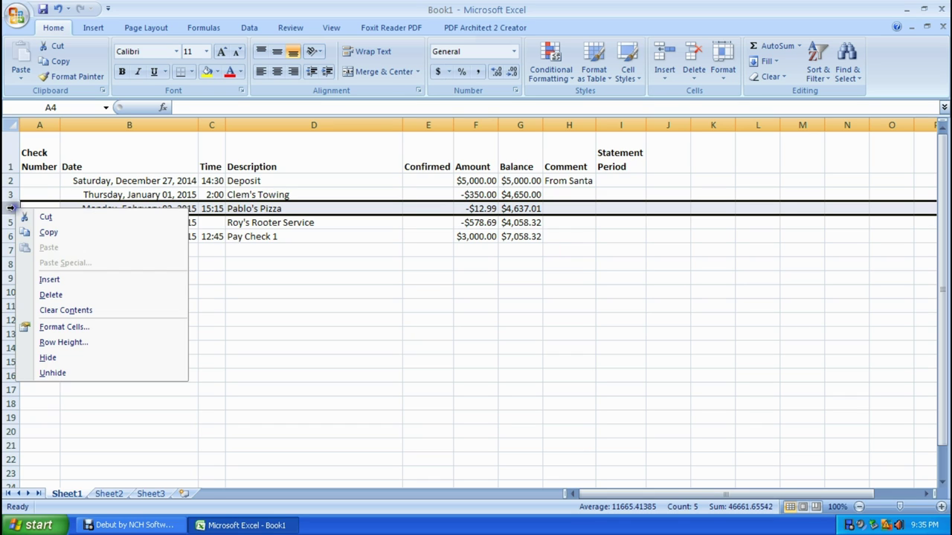
left_click(47, 279)
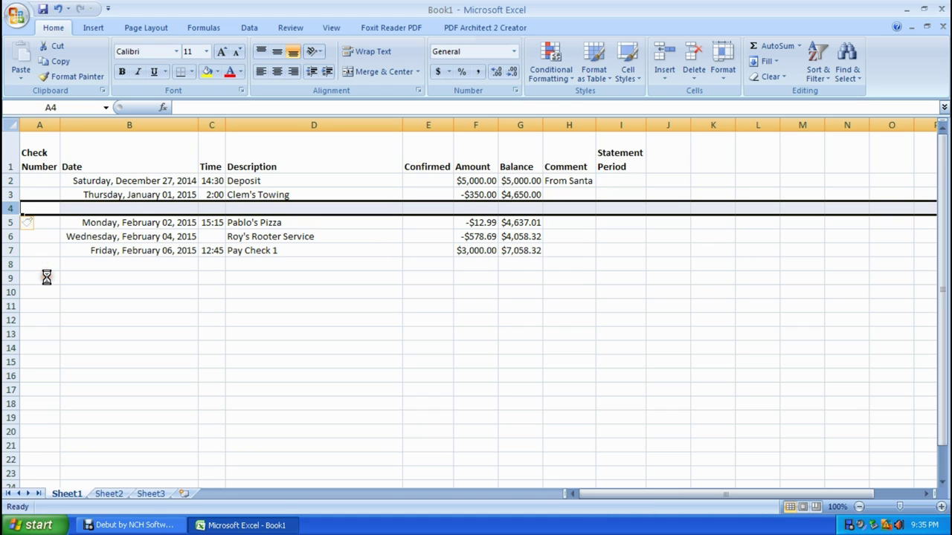
Step: Fill the new row with check 1, 1/16/15, Billy Bob's Tree Service and -$500
left_click(128, 208)
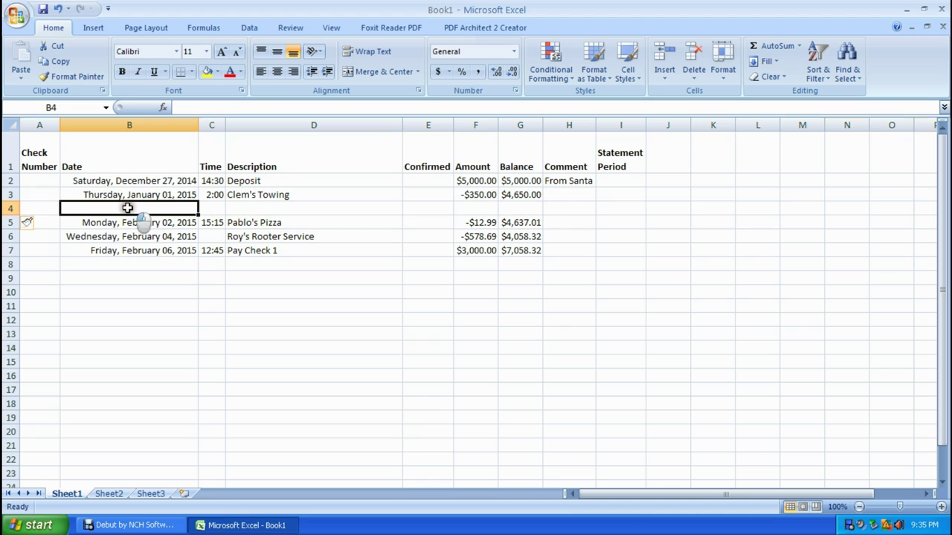
left_click(46, 208)
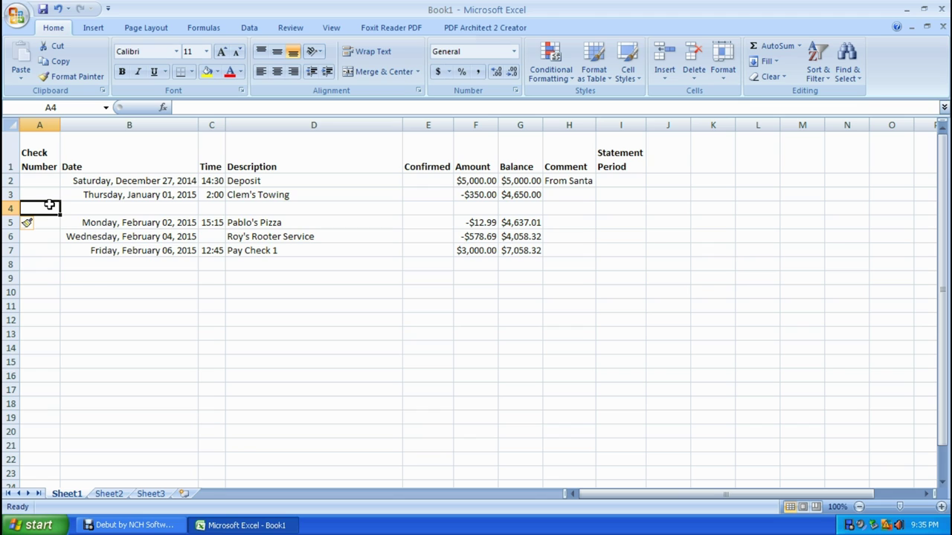
key("Tab")
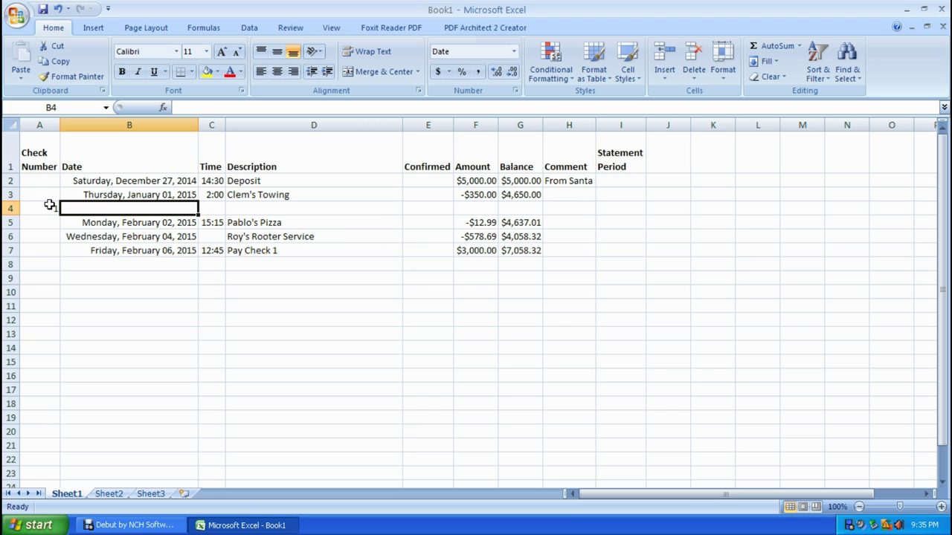
type("1/16/")
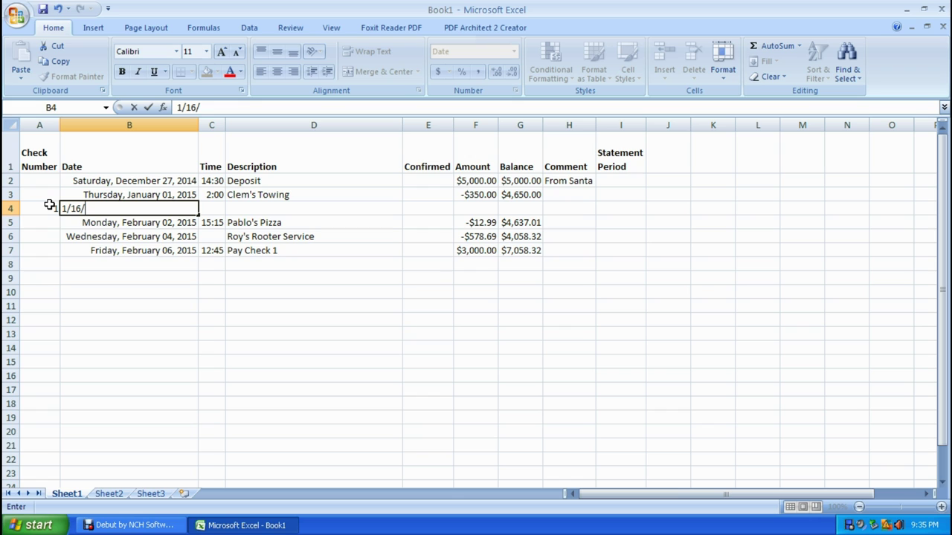
type("15")
key("Tab")
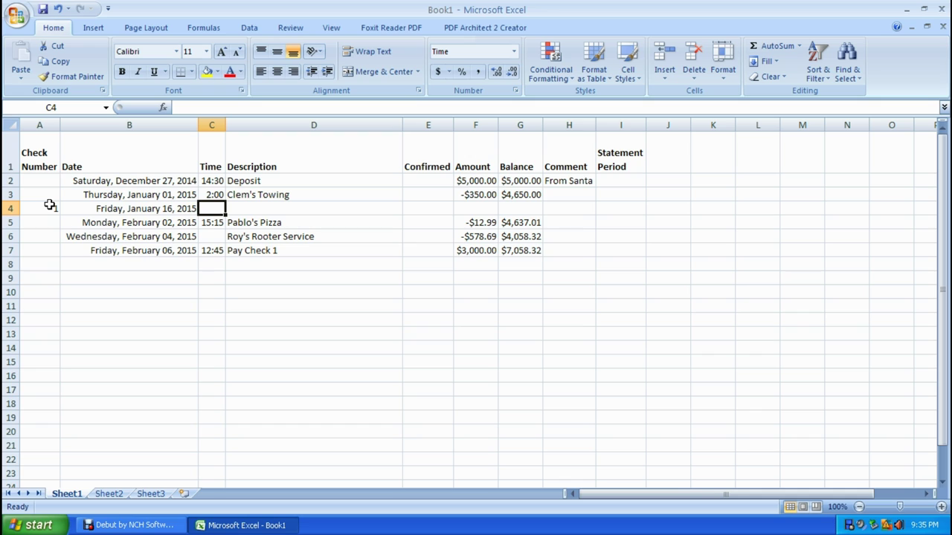
key("Tab")
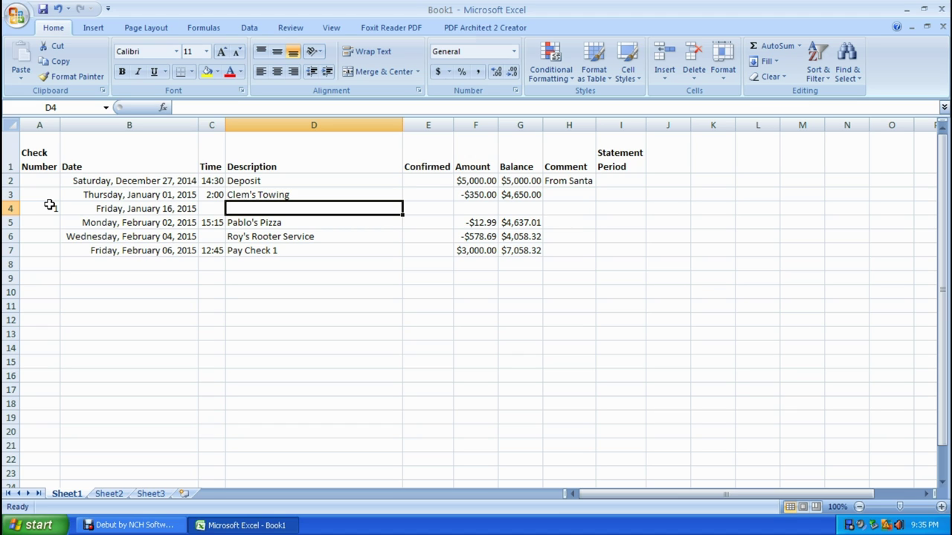
type("Billy")
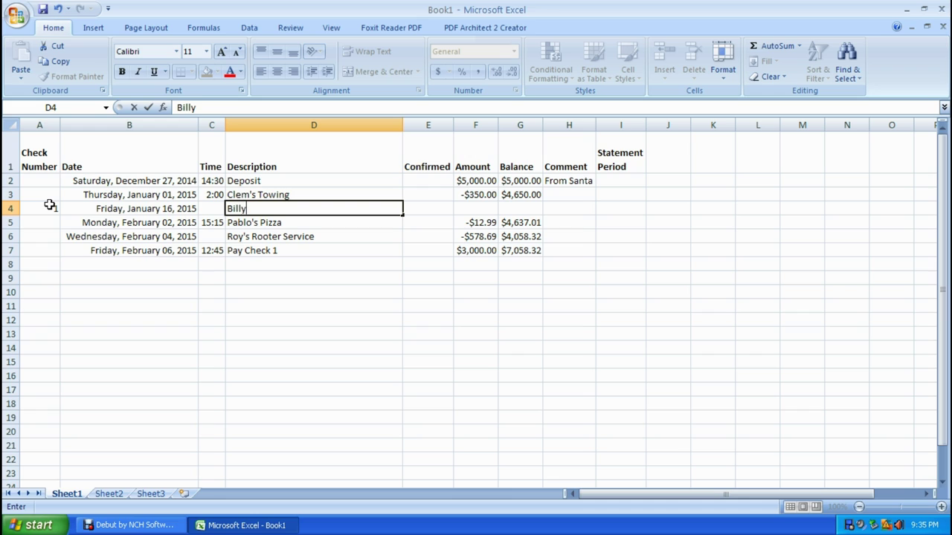
type(" Bob's Tree")
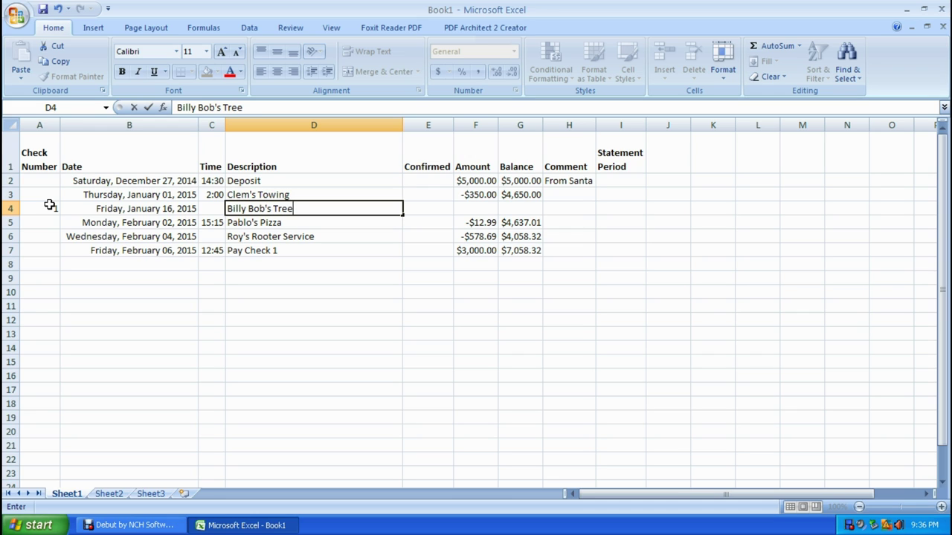
type(" Service")
key("Tab")
key("Tab")
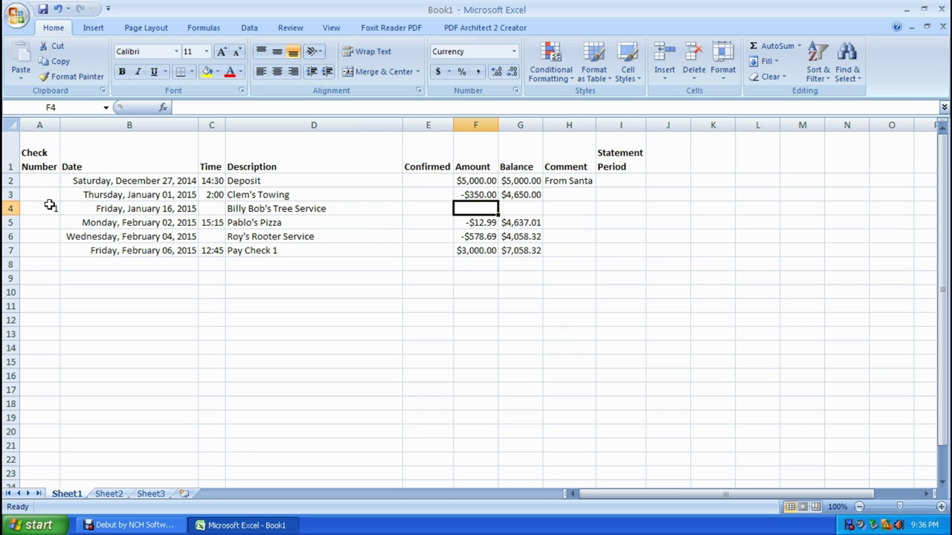
type("-")
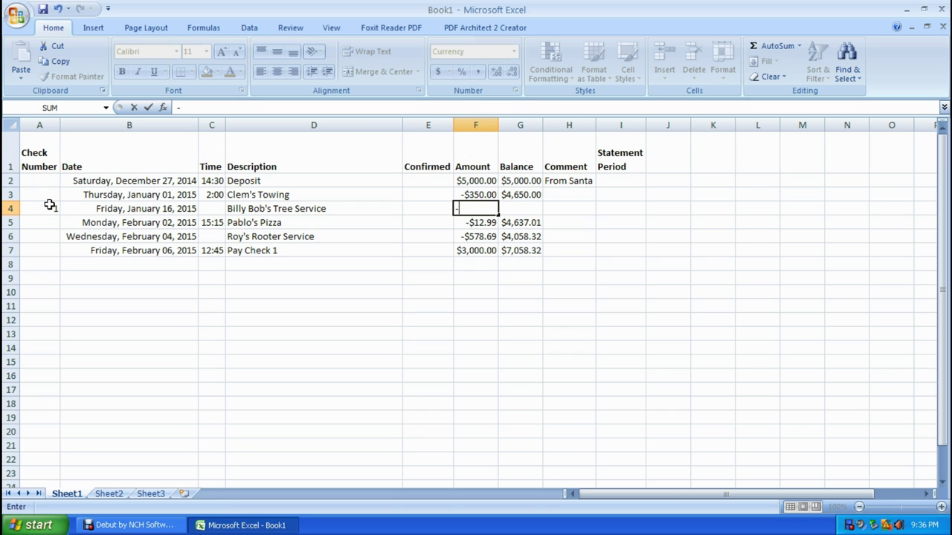
type("$500")
key("Tab")
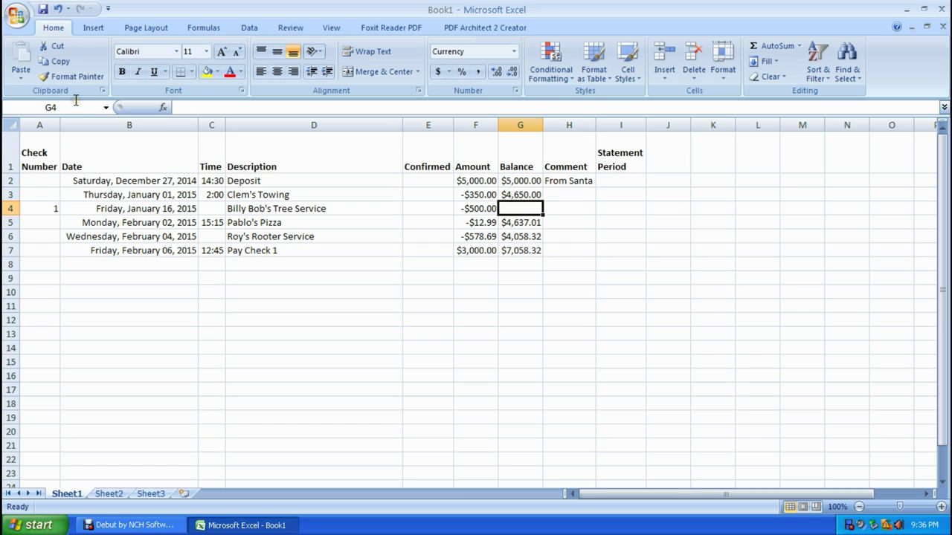
left_click(526, 193)
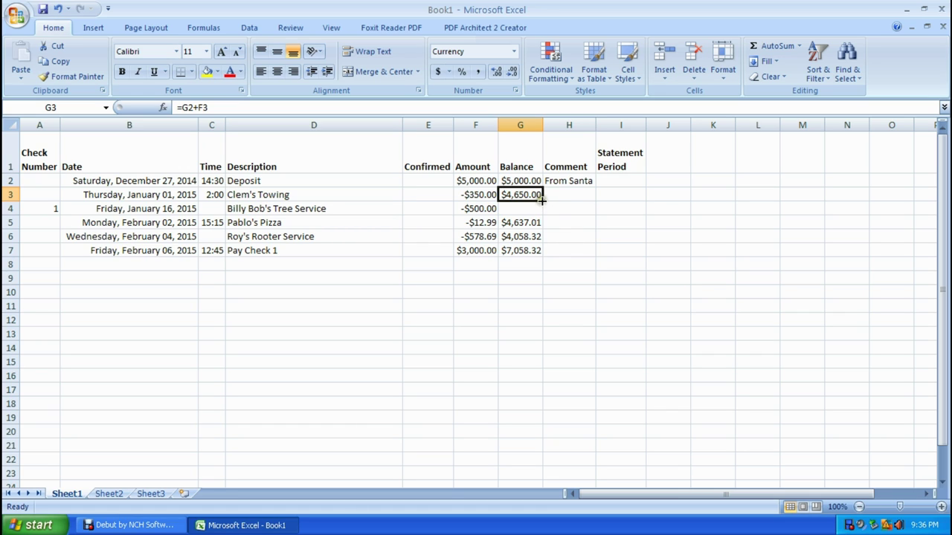
Step: Fill the balance formula from G3 down to G5 so balances end at $6,558.32, and widen column I
left_click_drag(542, 199, 542, 223)
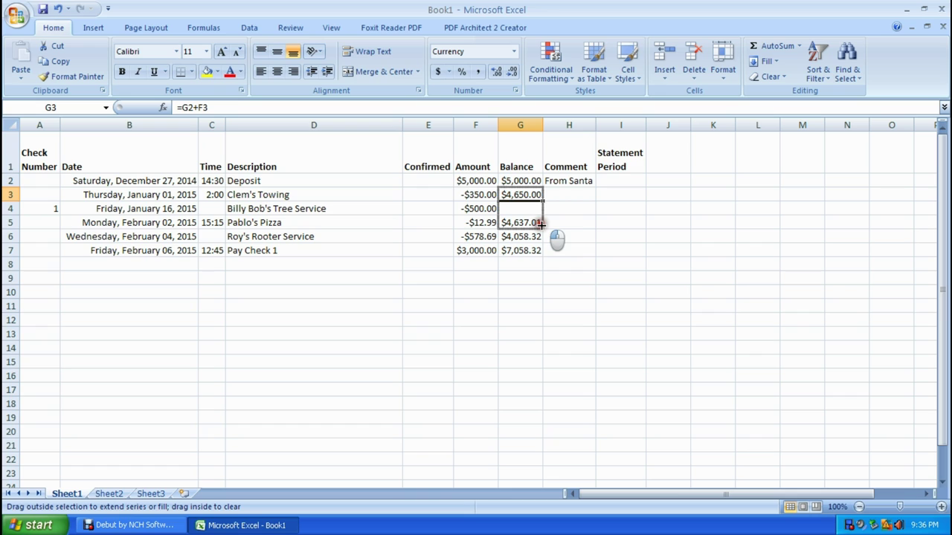
left_click_drag(542, 224, 541, 224)
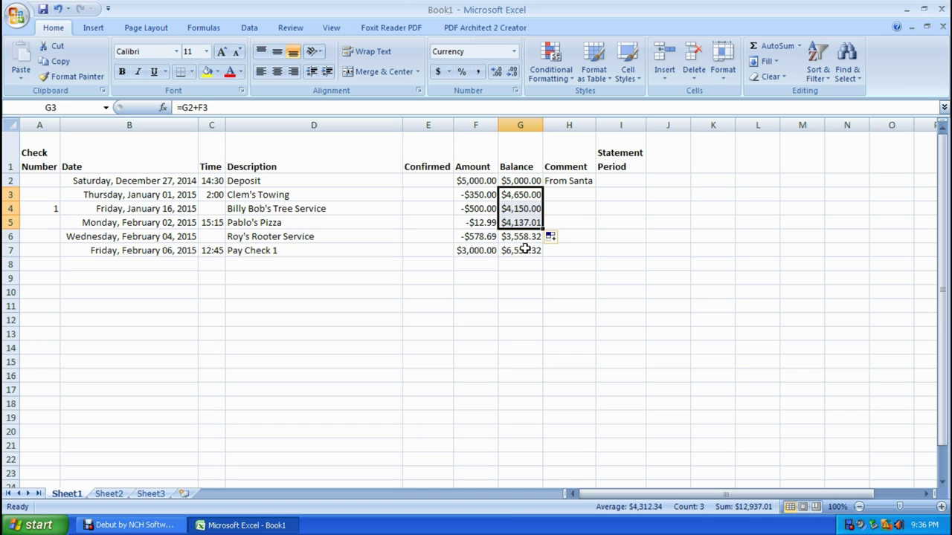
left_click(524, 250)
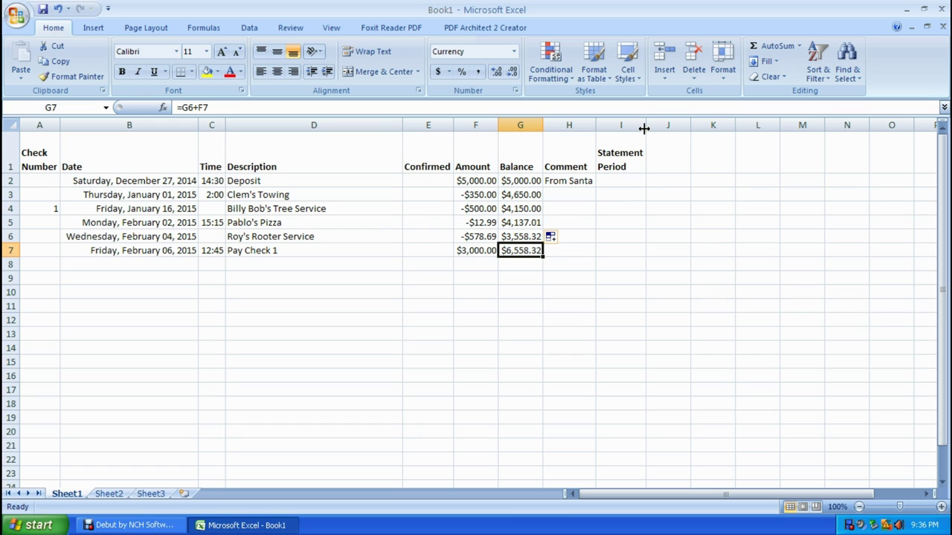
left_click_drag(644, 128, 727, 127)
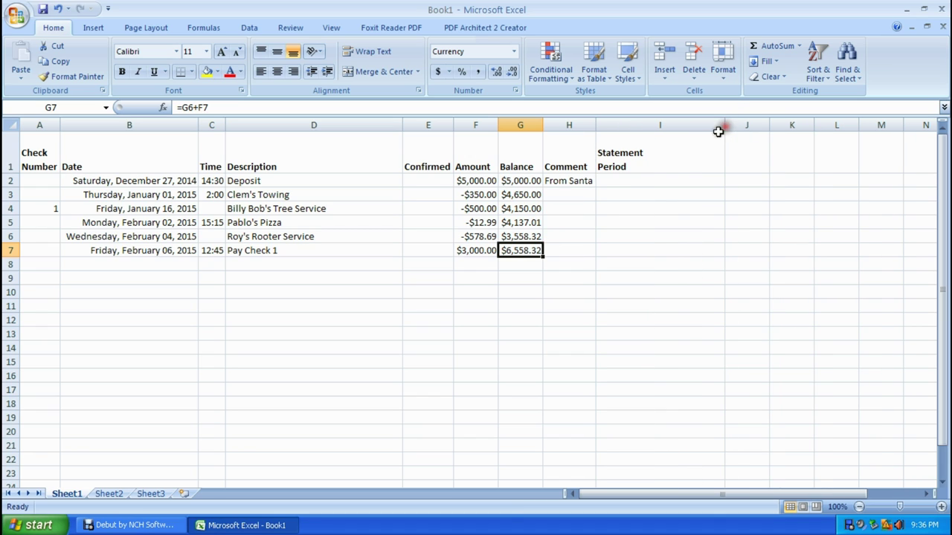
Step: Enter '12/15/2014 through 1/14/2015' in I2 and autofit column I to fit it
left_click(633, 179)
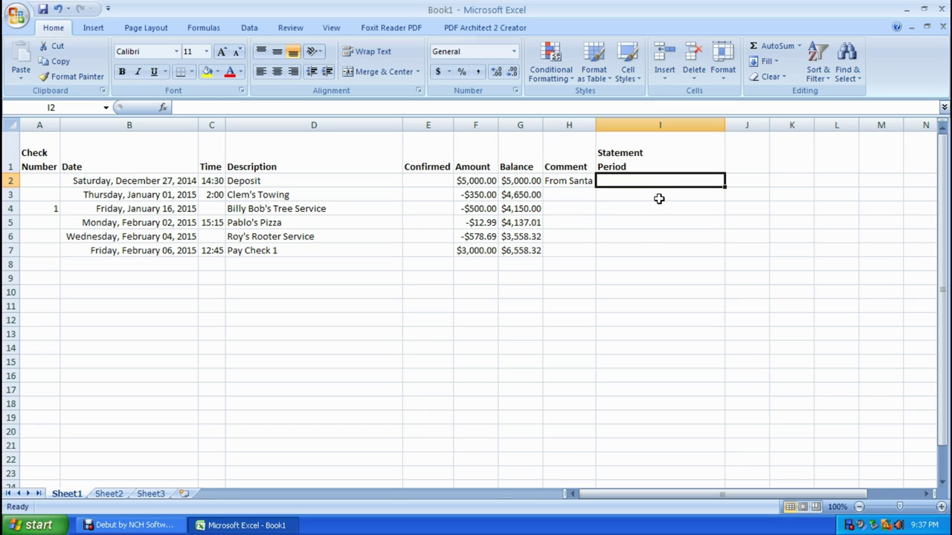
type("12")
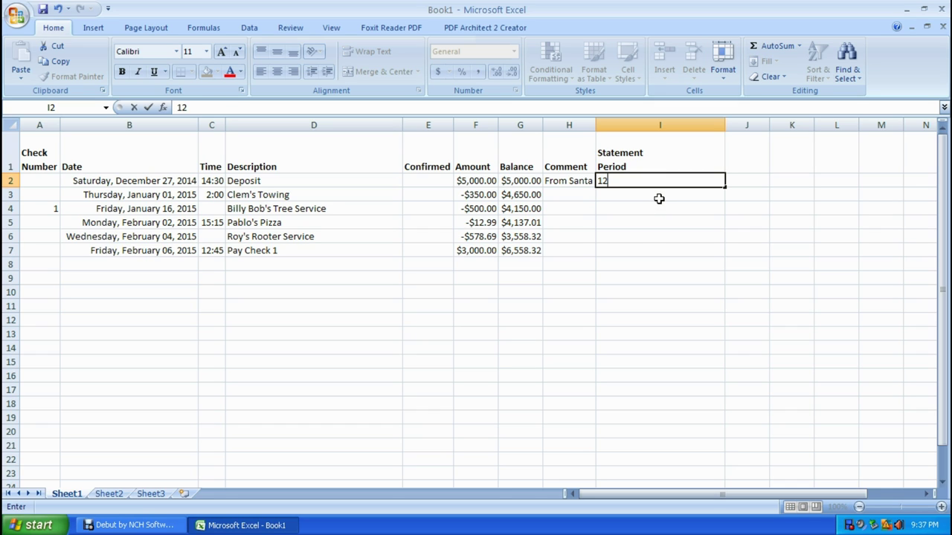
type("/14")
key("BackSpace")
type("5/2015")
key("BackSpace")
type("4")
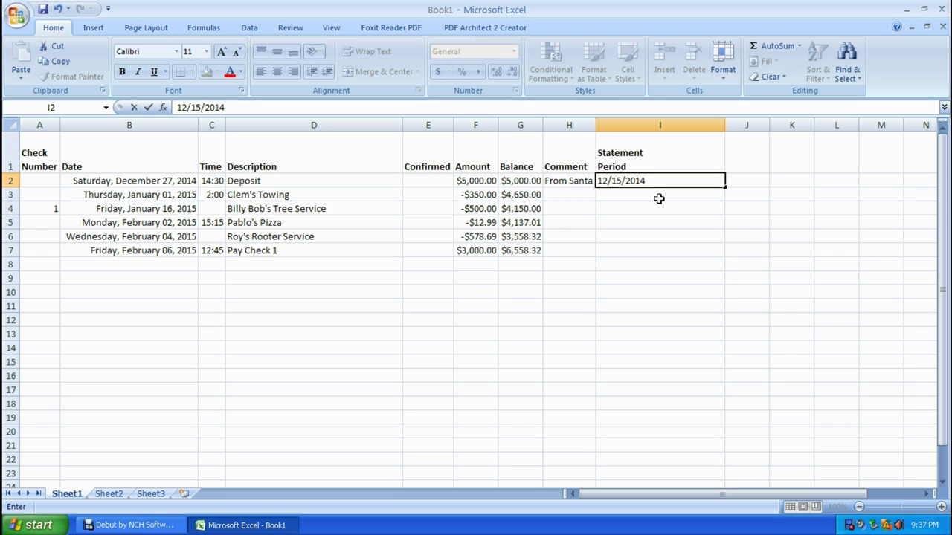
type(" through 1/")
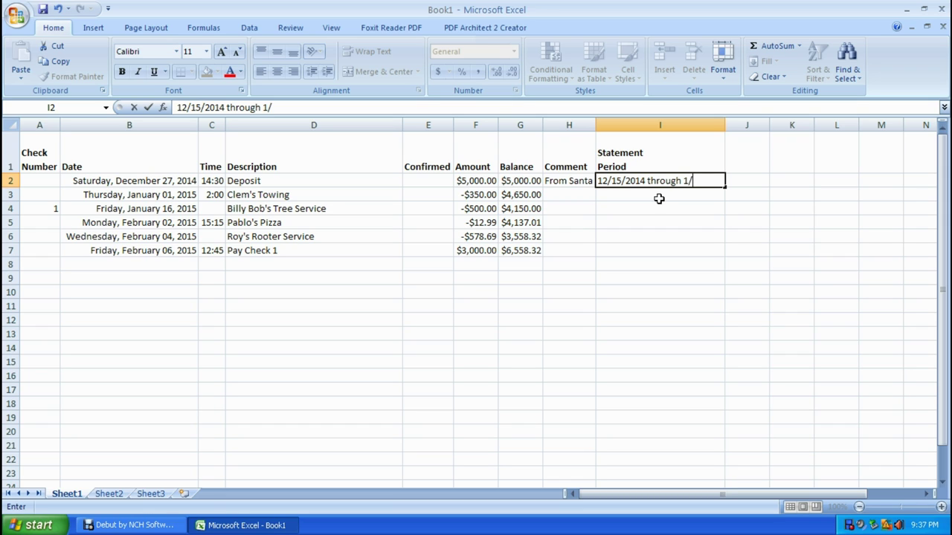
type("14/2015")
key("Return")
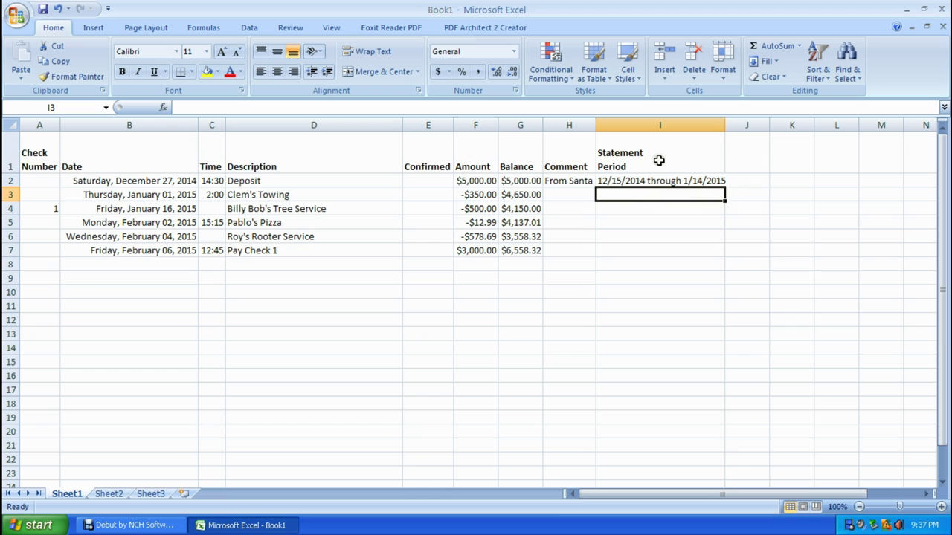
double_click(726, 124)
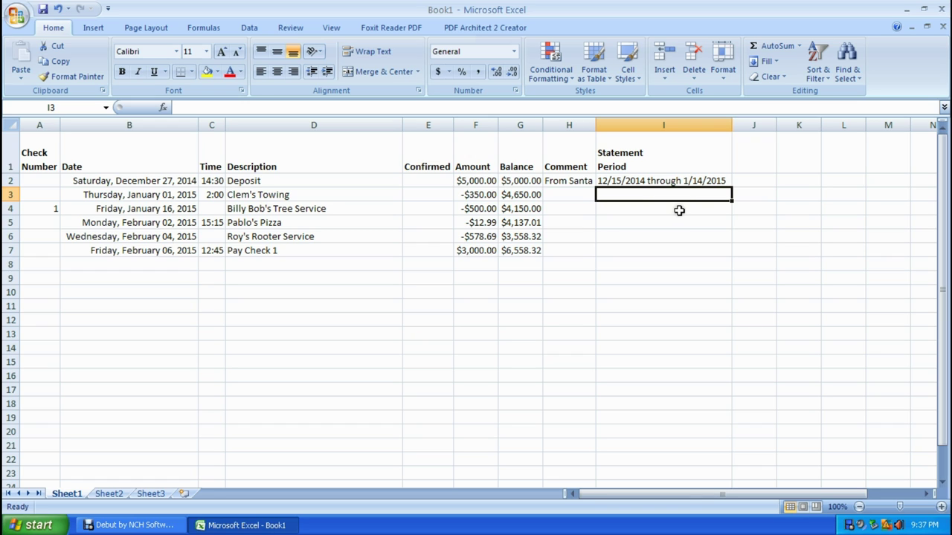
Step: Copy the first statement period from I2 down into I3 with Ctrl+'
left_click(174, 197)
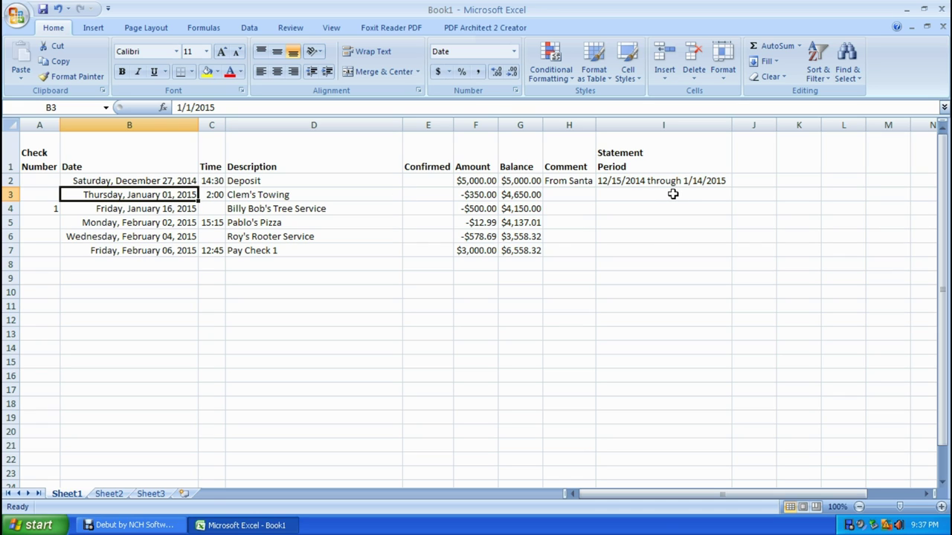
left_click(629, 192)
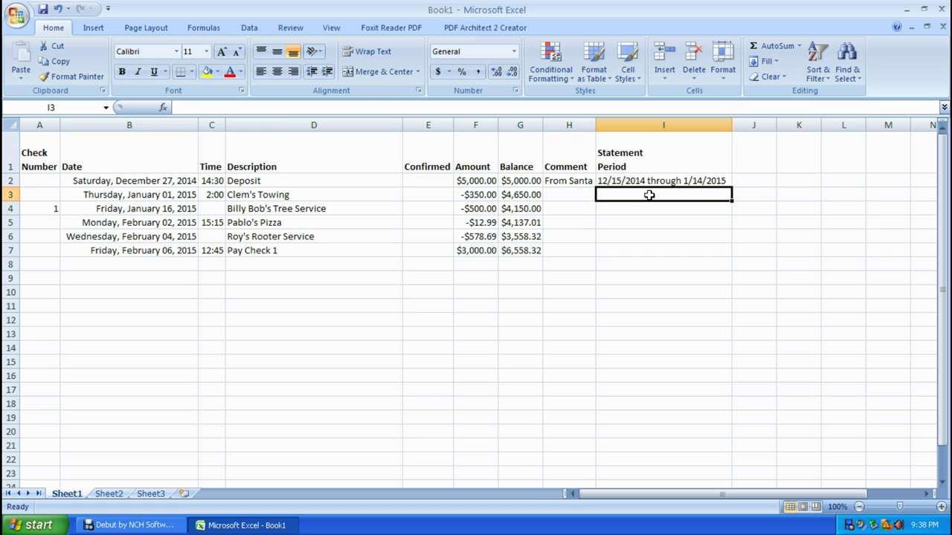
key("ctrl+apostrophe")
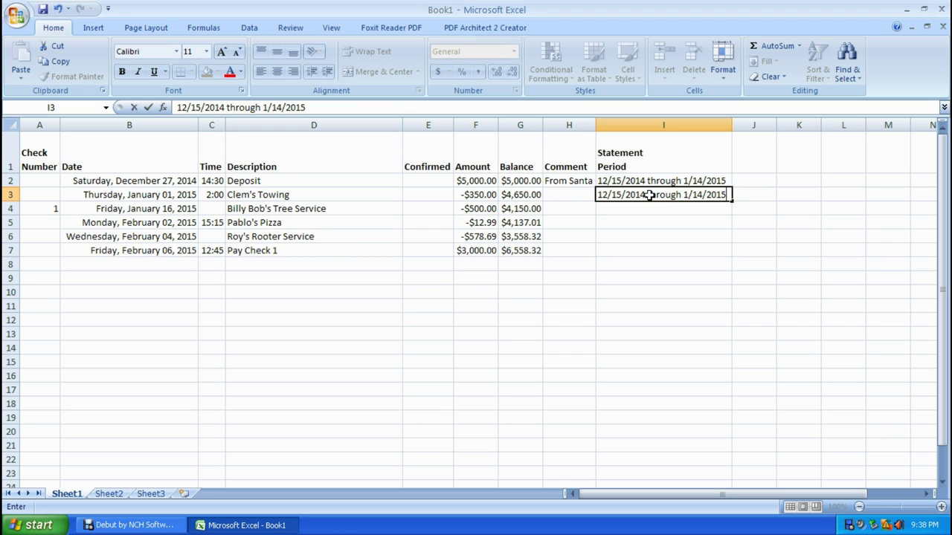
key("Return")
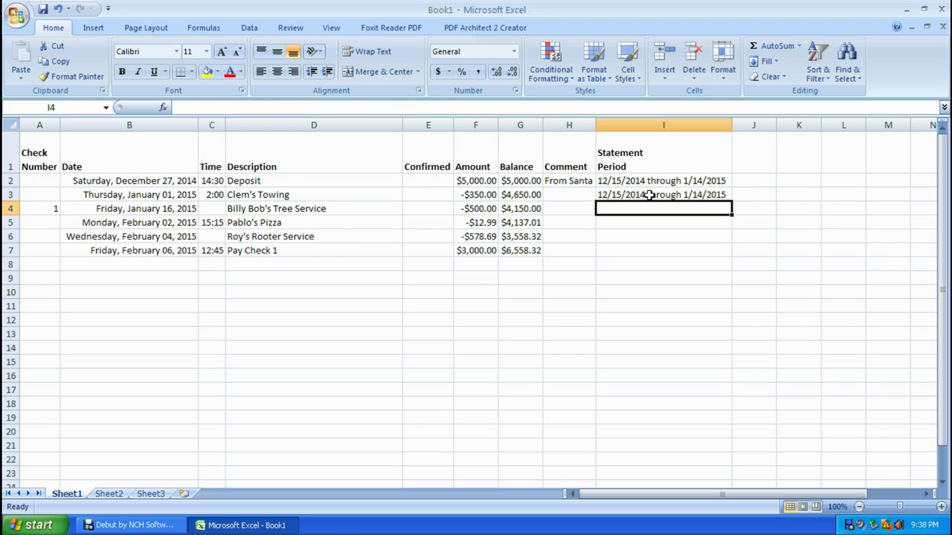
left_click(649, 195)
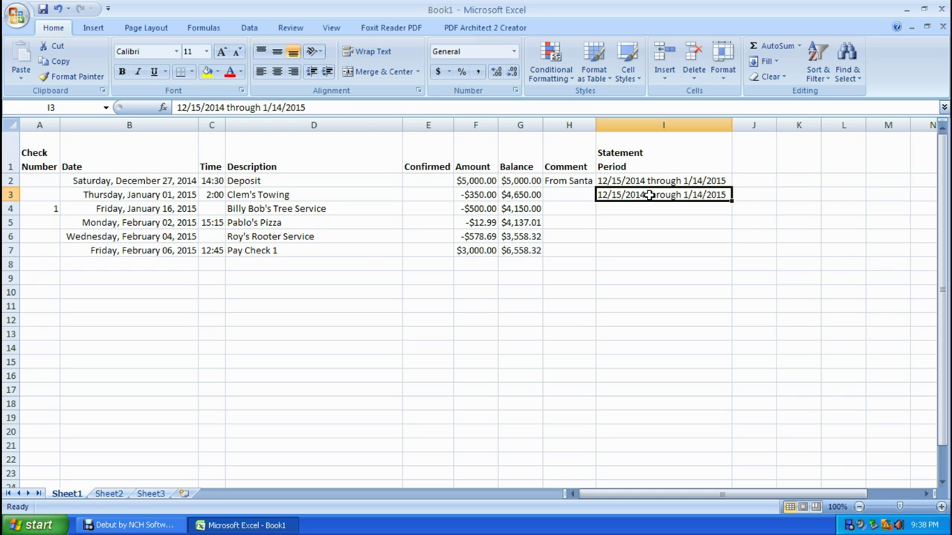
Step: Enter '1/15/2015 through 2/14/2015' as the statement period in I4
left_click(628, 209)
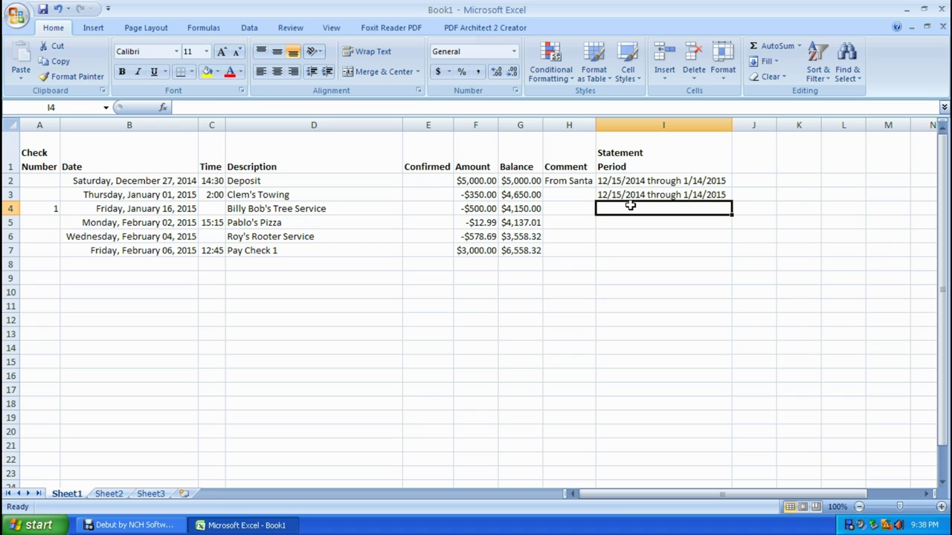
type("1/")
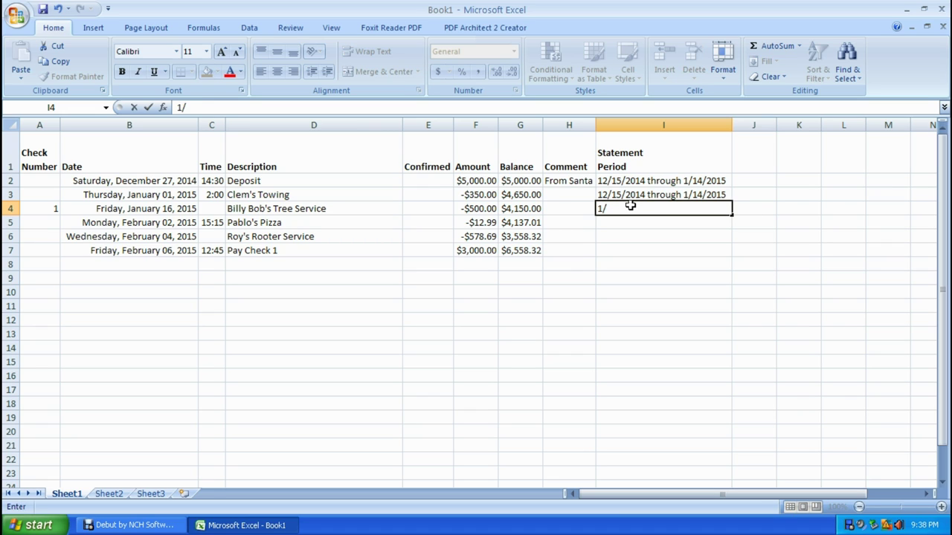
type("15/2015 through")
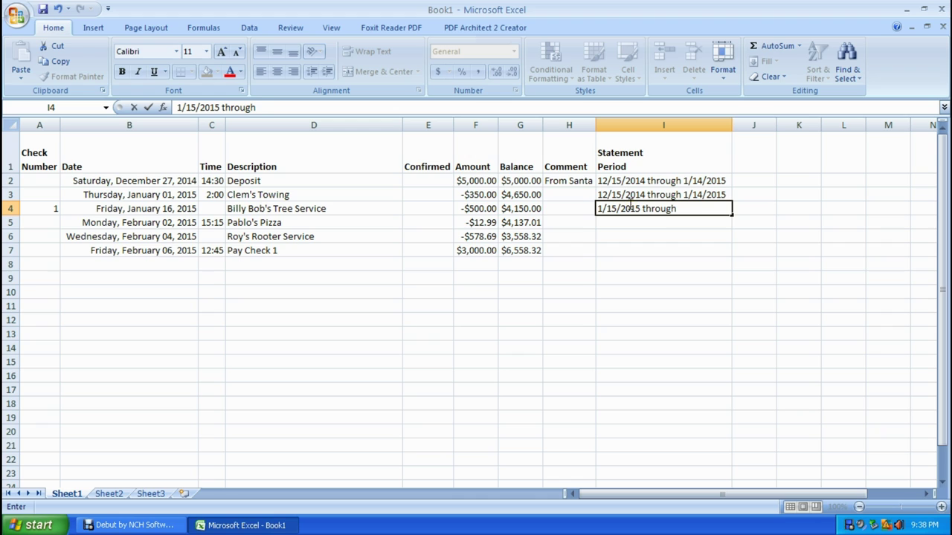
type(" 2/14/2015")
key("Return")
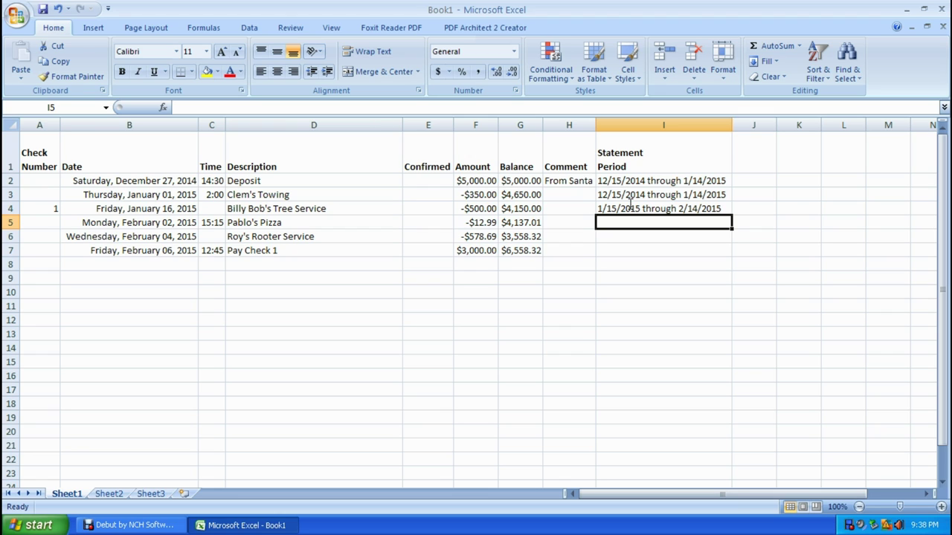
Step: Copy the 1/15/2015 through 2/14/2015 period down into I5, I6 and I7
key("ctrl+apostrophe")
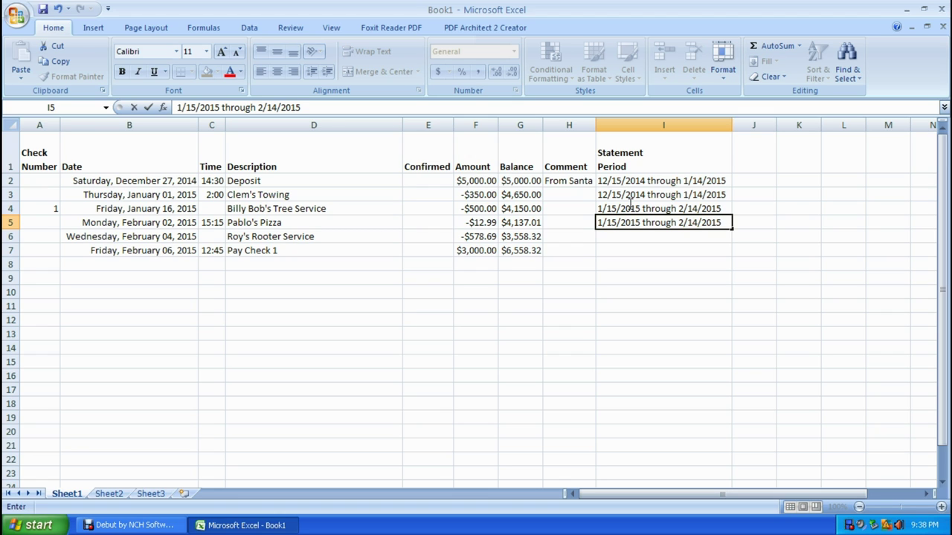
key("Return")
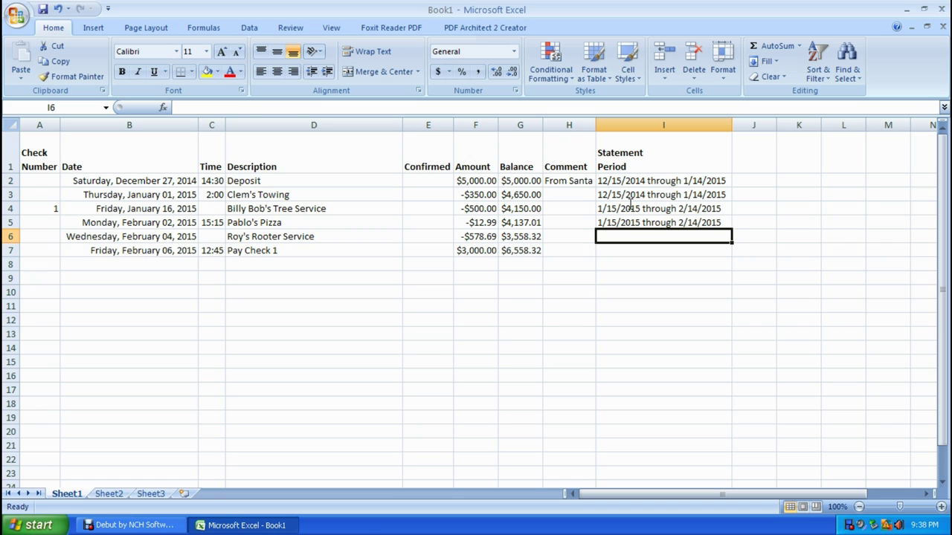
key("ctrl+apostrophe")
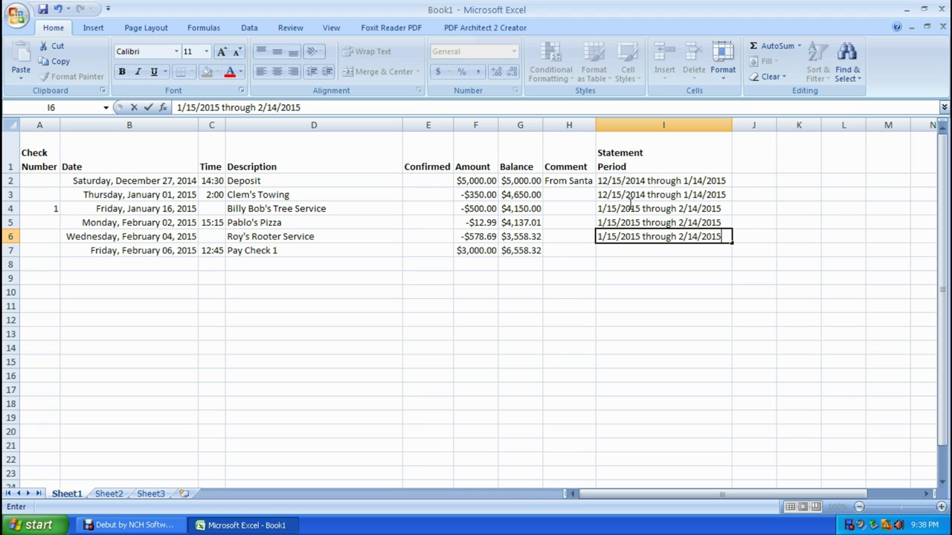
key("Return")
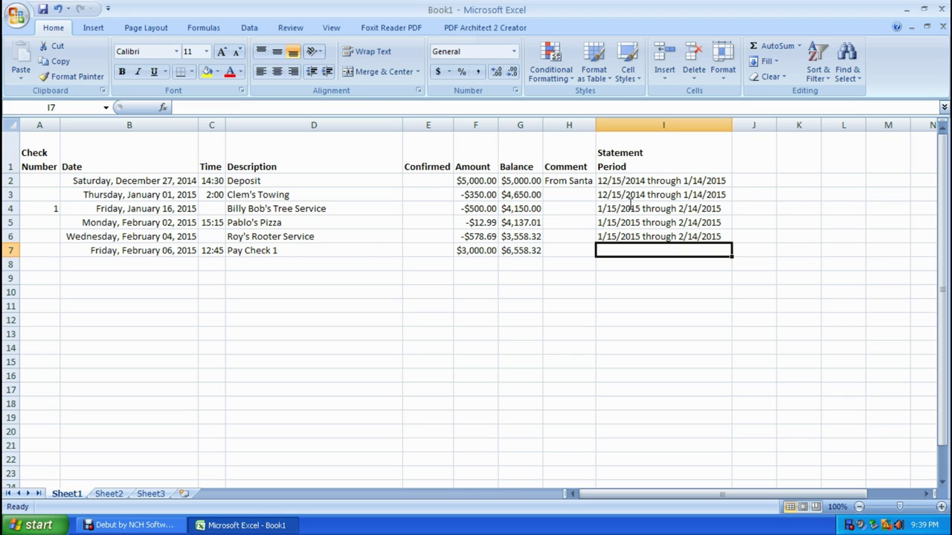
key("ctrl+apostrophe")
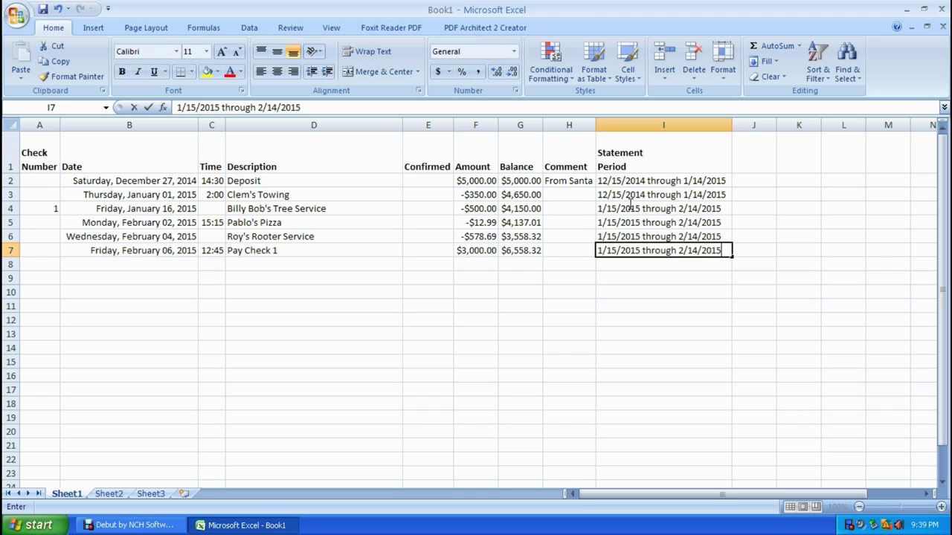
key("Return")
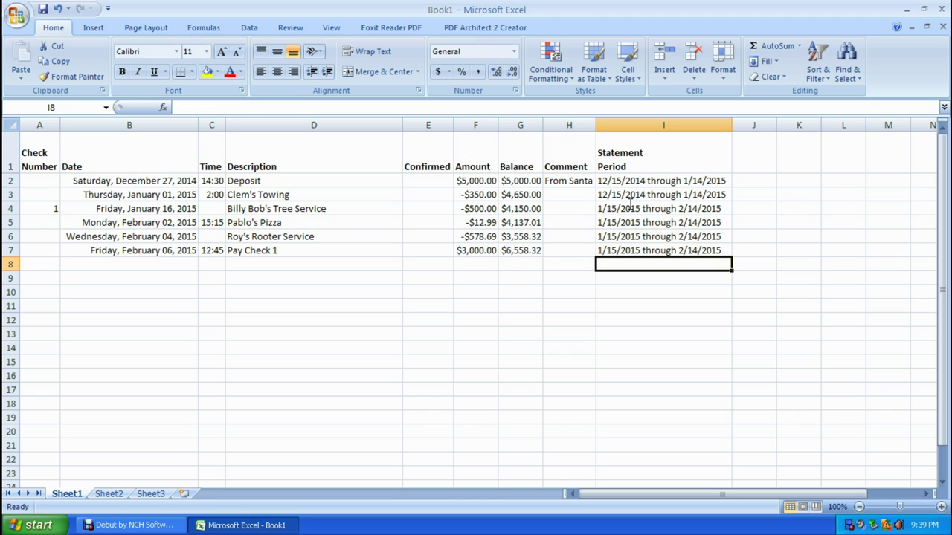
key("Up")
key("Up")
key("Up")
key("Up")
key("Up")
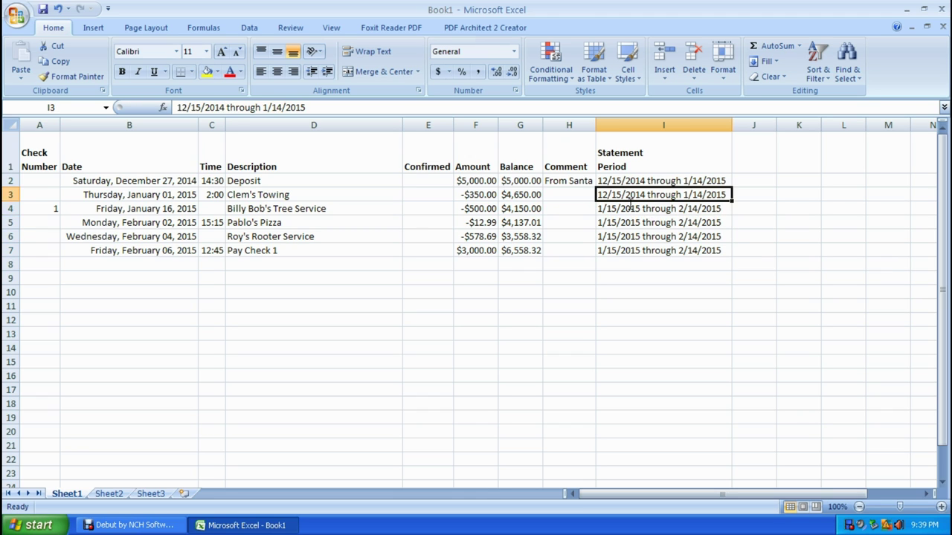
key("Left")
key("Left")
key("Left")
key("Left")
key("Up")
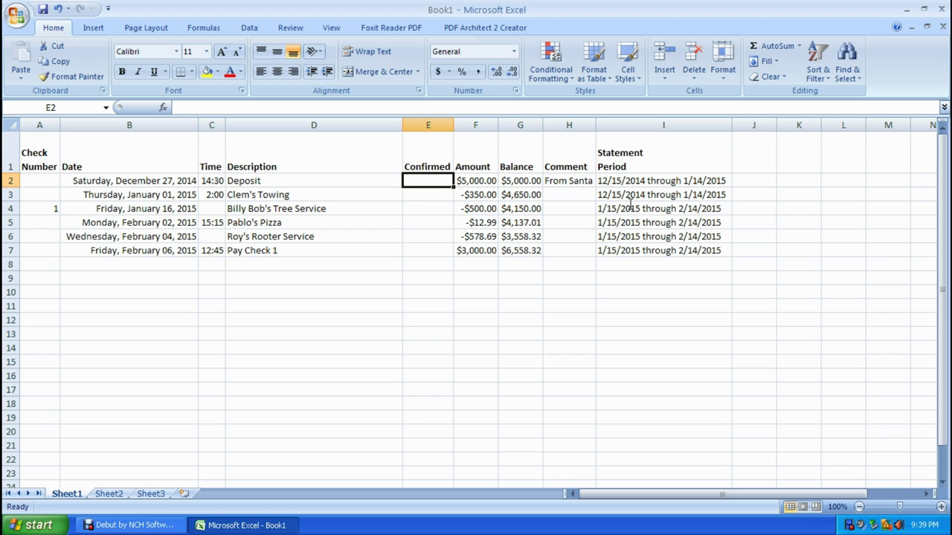
Step: Enter Yes in the Confirmed column for all six entries, Deposit through Pay Check 1
type("Yes")
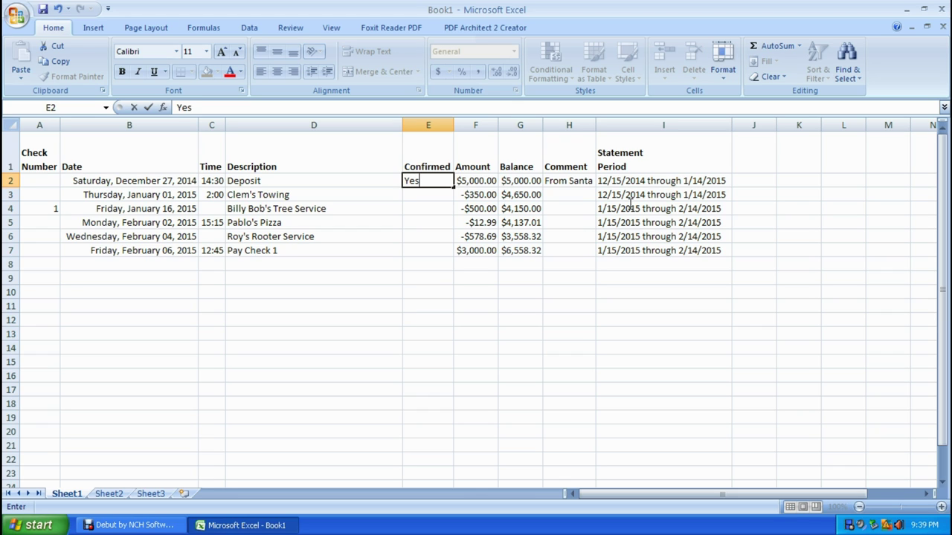
key("Return")
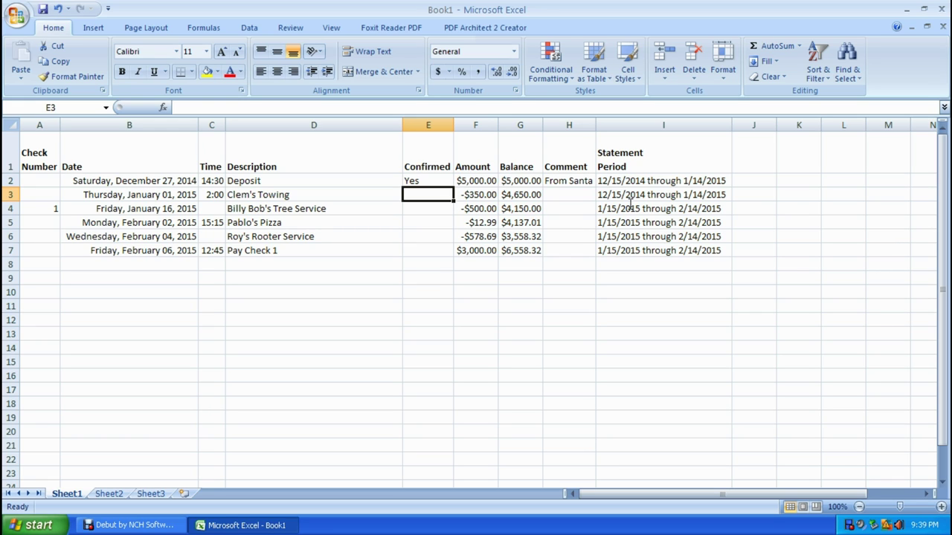
type("yes")
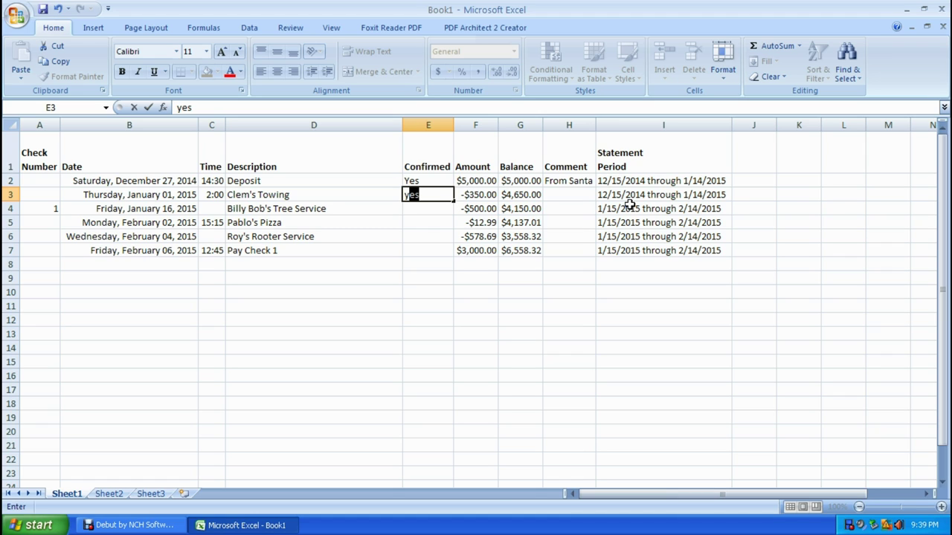
key("Return")
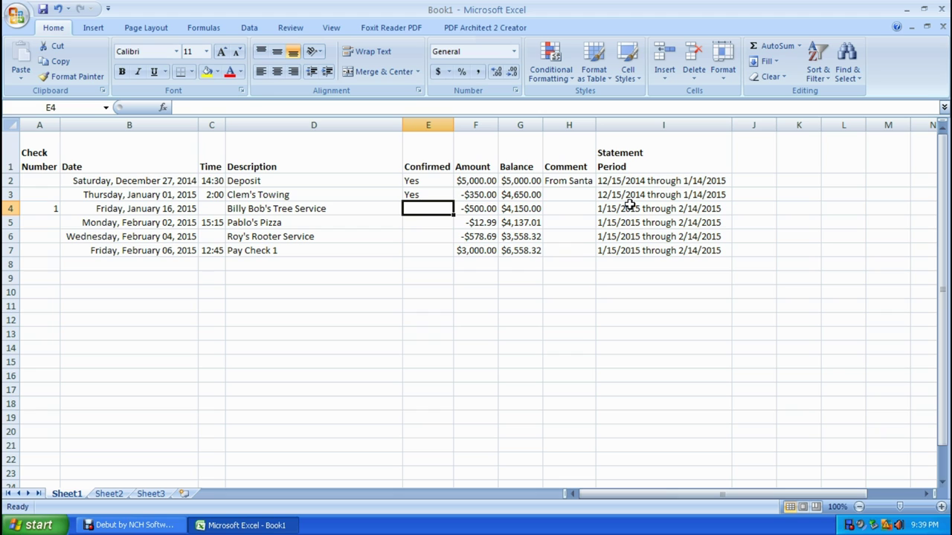
type("yes")
key("Return")
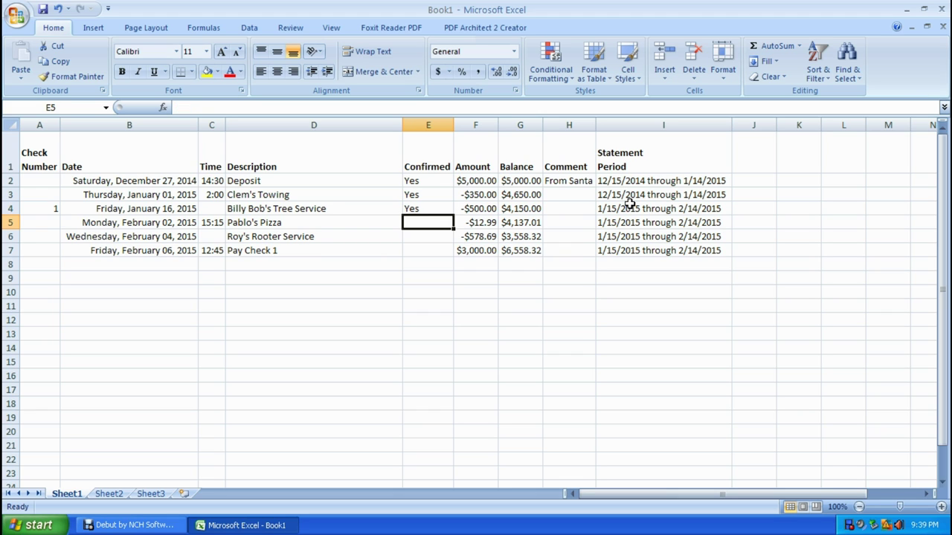
type("y")
key("Return")
type("y")
key("Return")
type("y")
key("Return")
Step: Review the Confirmed entries, then move across to the Comment cell in row 4
key("Up")
key("Up")
key("Up")
key("Up")
key("Up")
key("Up")
key("Down")
key("Down")
key("Down")
key("Down")
key("Down")
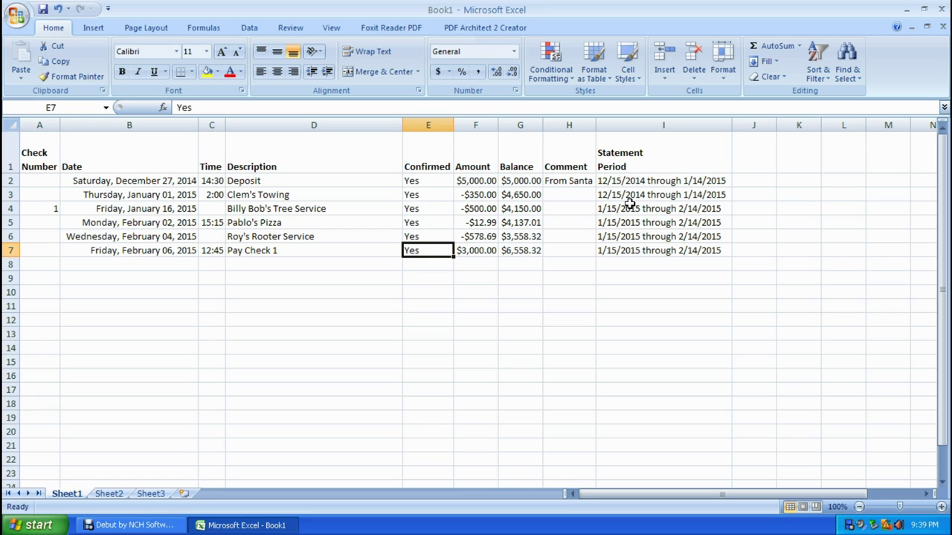
key("Right")
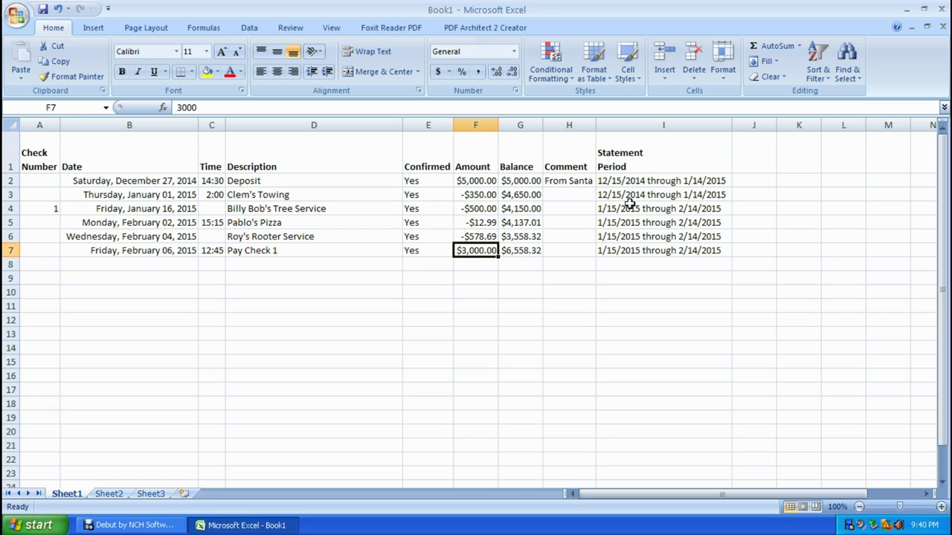
key("Right")
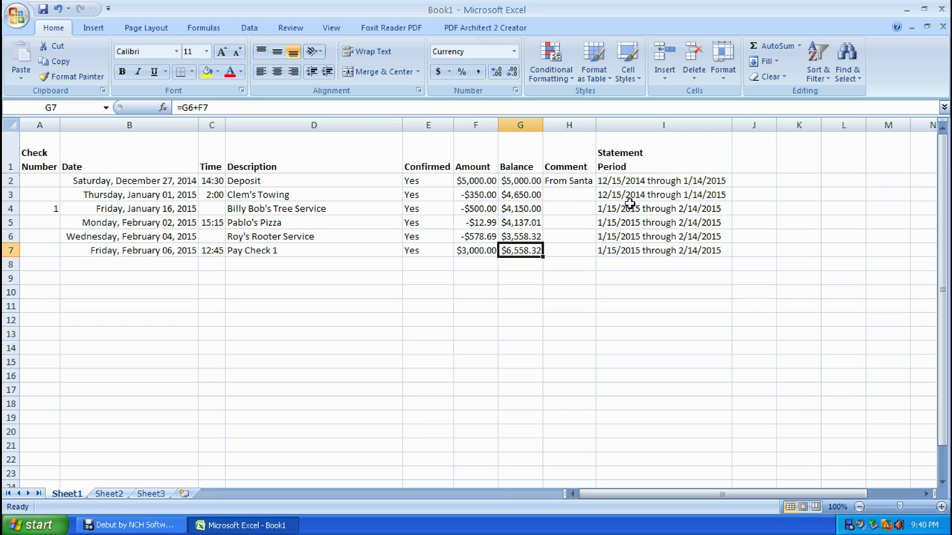
key("Right")
key("Up")
key("Up")
key("Up")
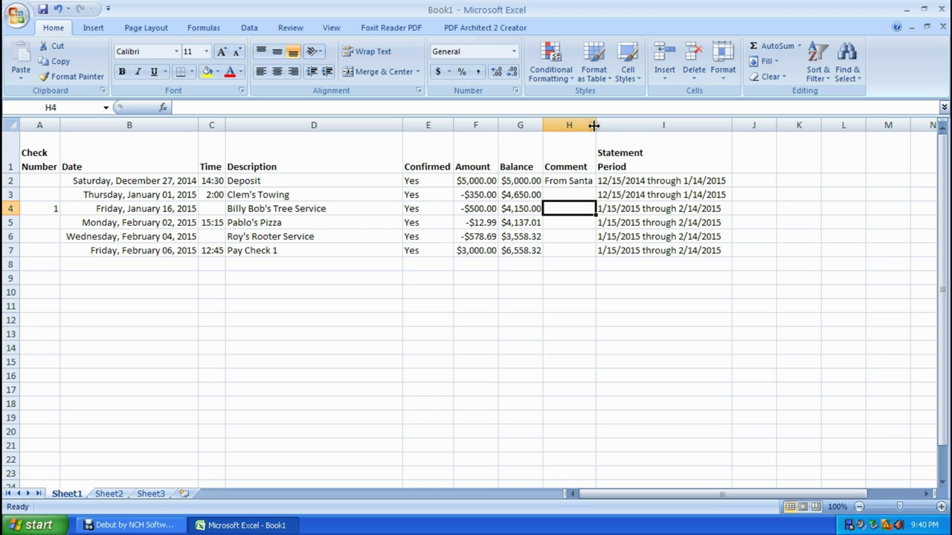
Step: Widen column H and add the comment 'Recorde for taxes.' to the Roy's Rooter Service row
left_click_drag(593, 126, 638, 125)
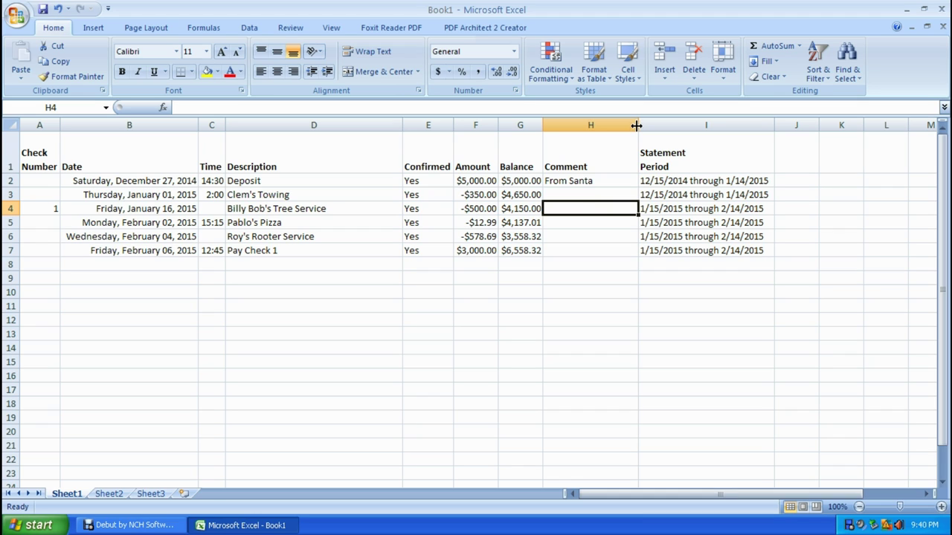
left_click_drag(638, 130, 669, 127)
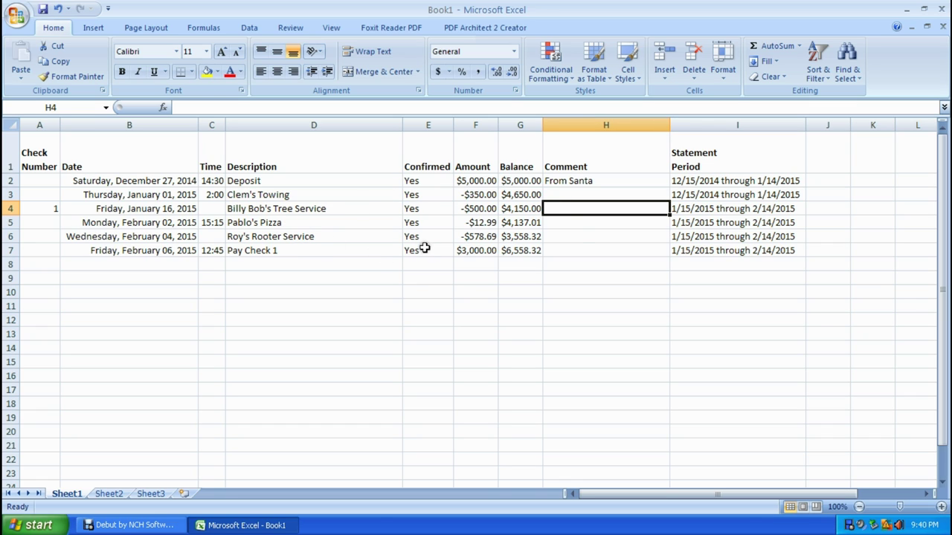
left_click(579, 236)
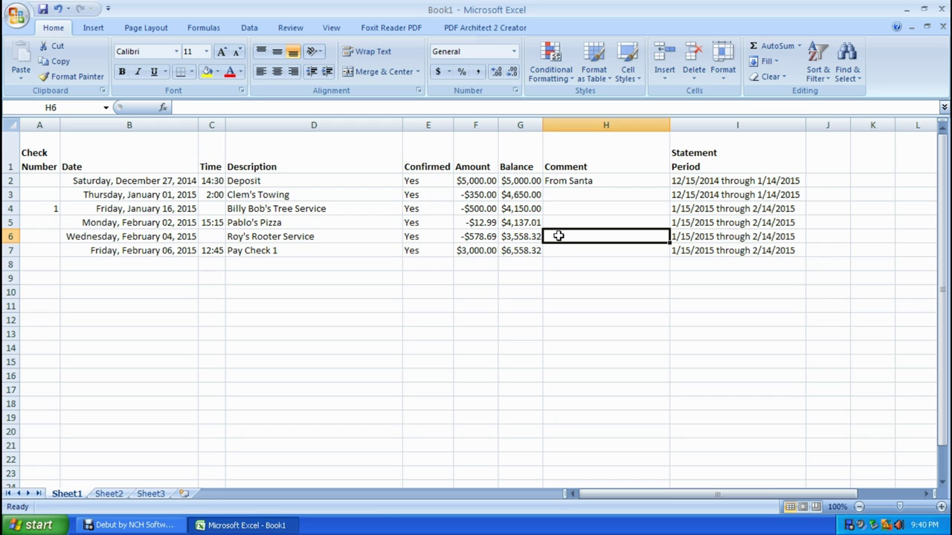
type("Re")
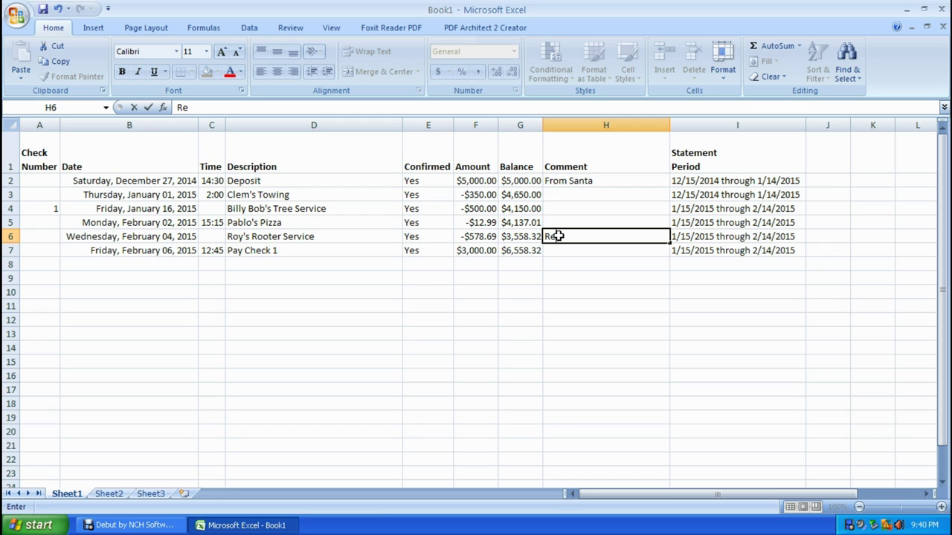
type("corde for")
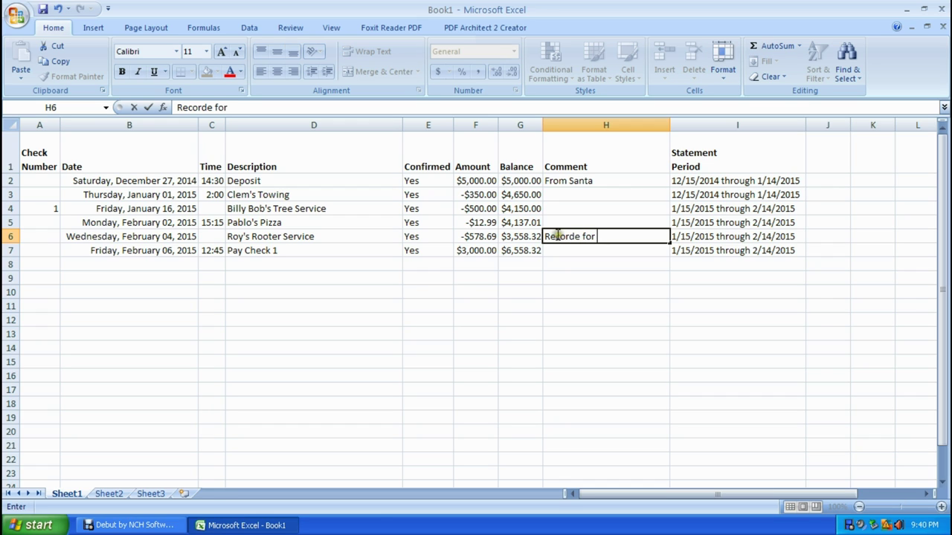
type(" taxes.")
key("Return")
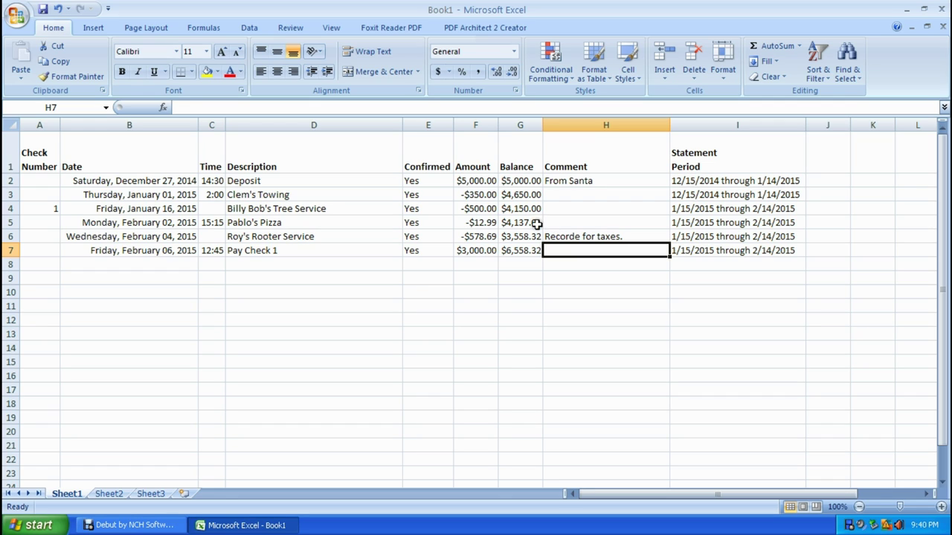
Step: Rename the Sheet1 tab to CheckingAccount, then bring up Save As
double_click(67, 493)
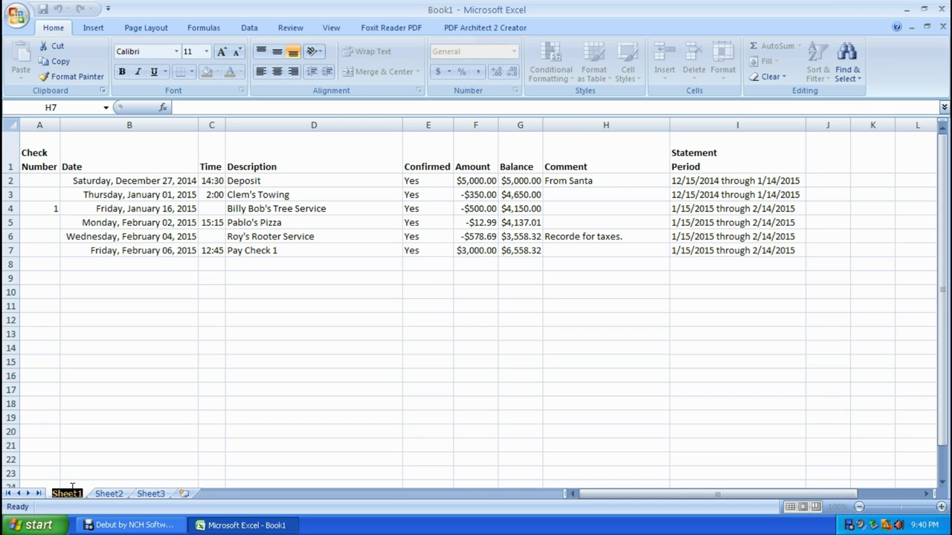
type("Check")
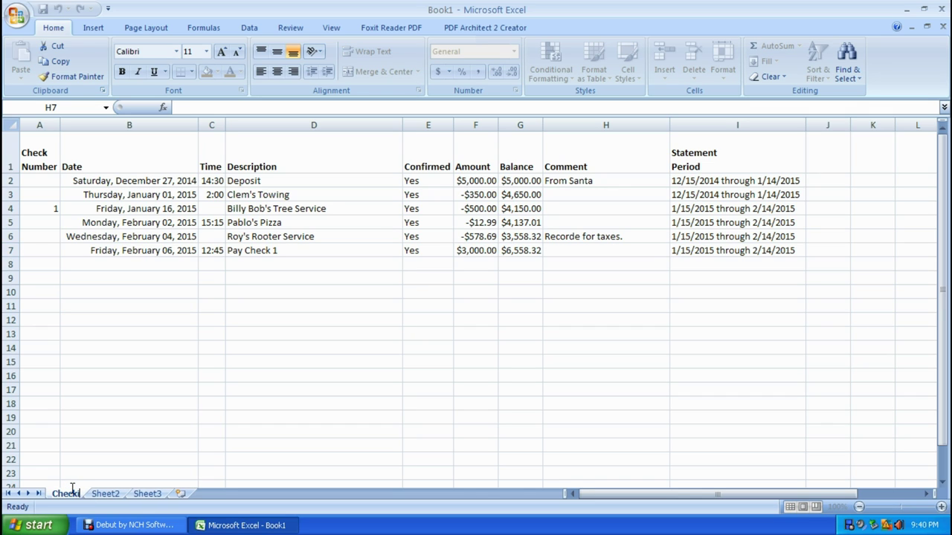
type("ing Acc")
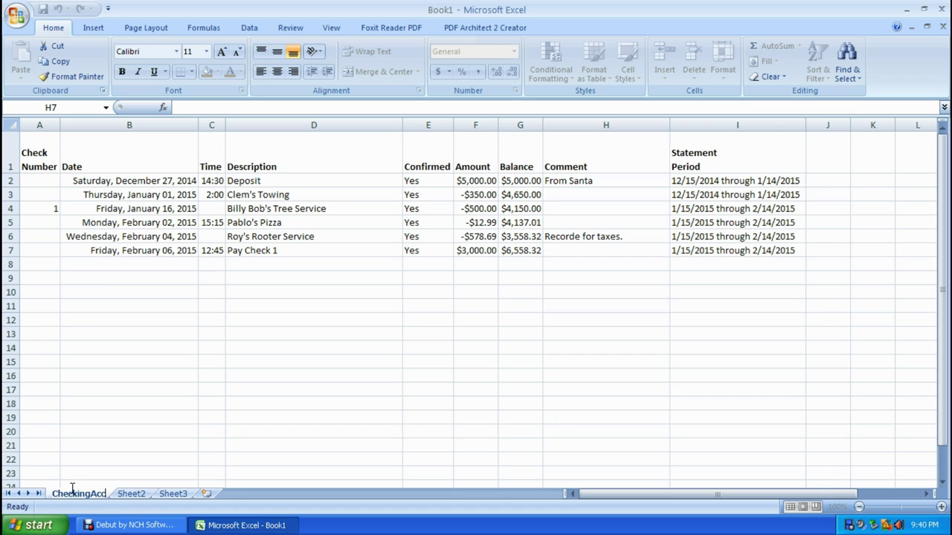
type("ount")
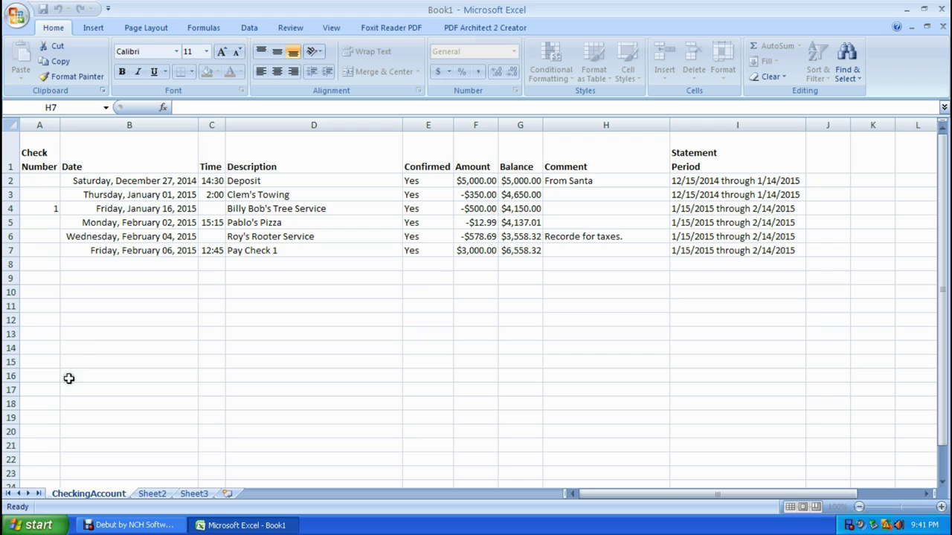
left_click(81, 339)
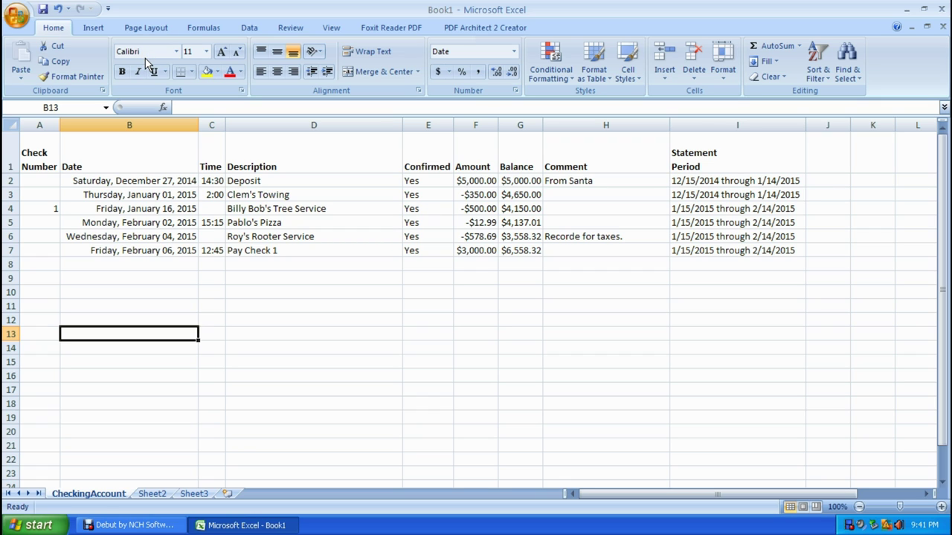
key("ctrl+s")
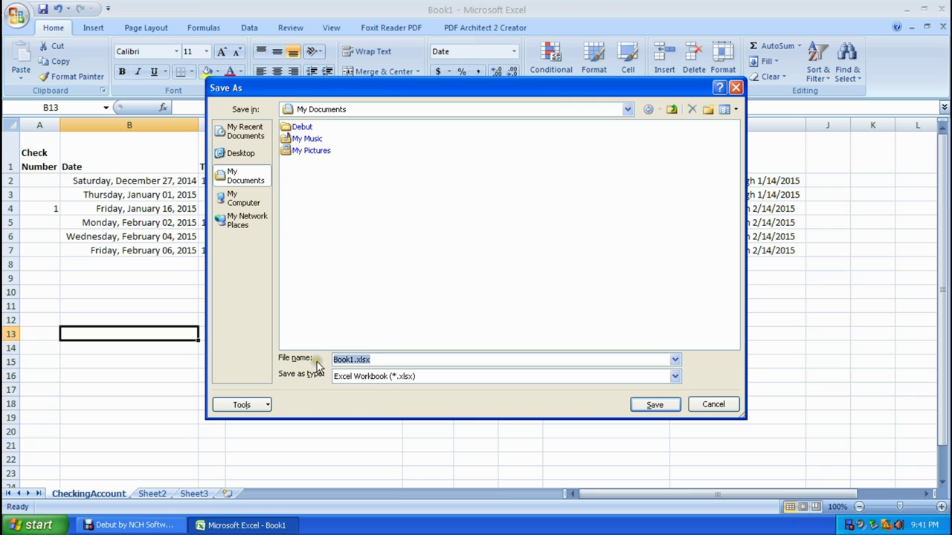
Step: Replace Book1 with AccountLedgers and save the workbook as AccountLedgers.xlsx
left_click(354, 360)
left_click_drag(354, 360, 333, 360)
type("AccountLedgers")
left_click(652, 405)
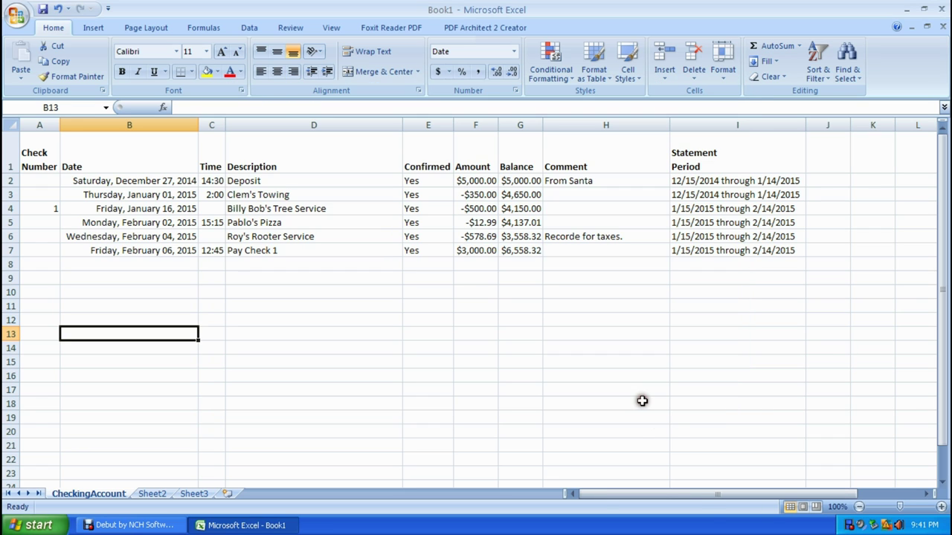